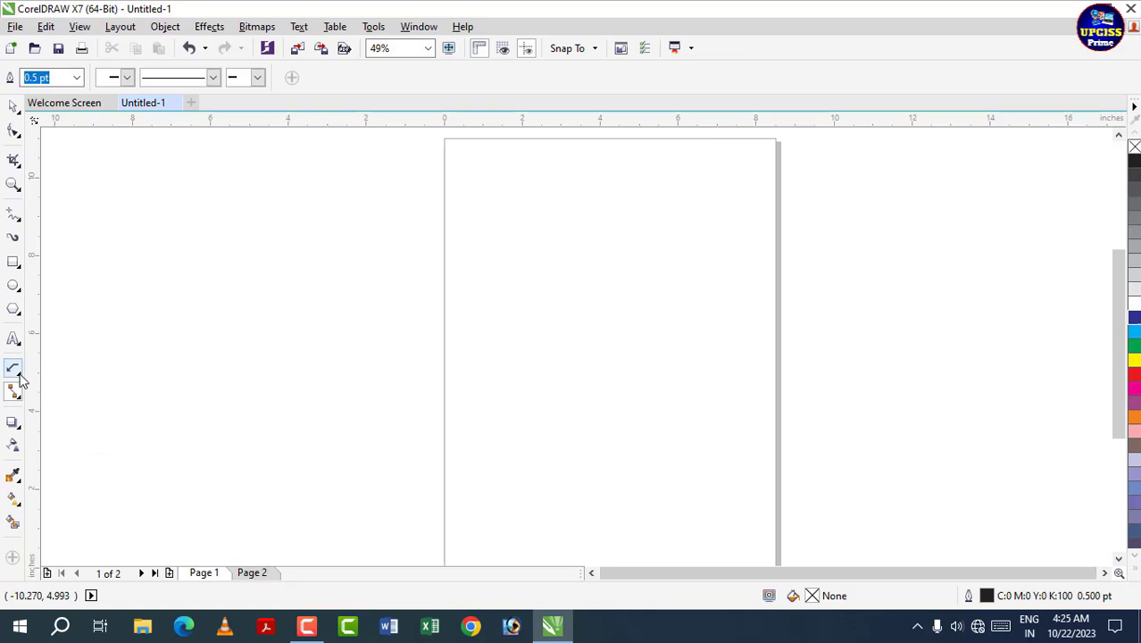
{"action": "left_click", "coordinate": [13, 368]}
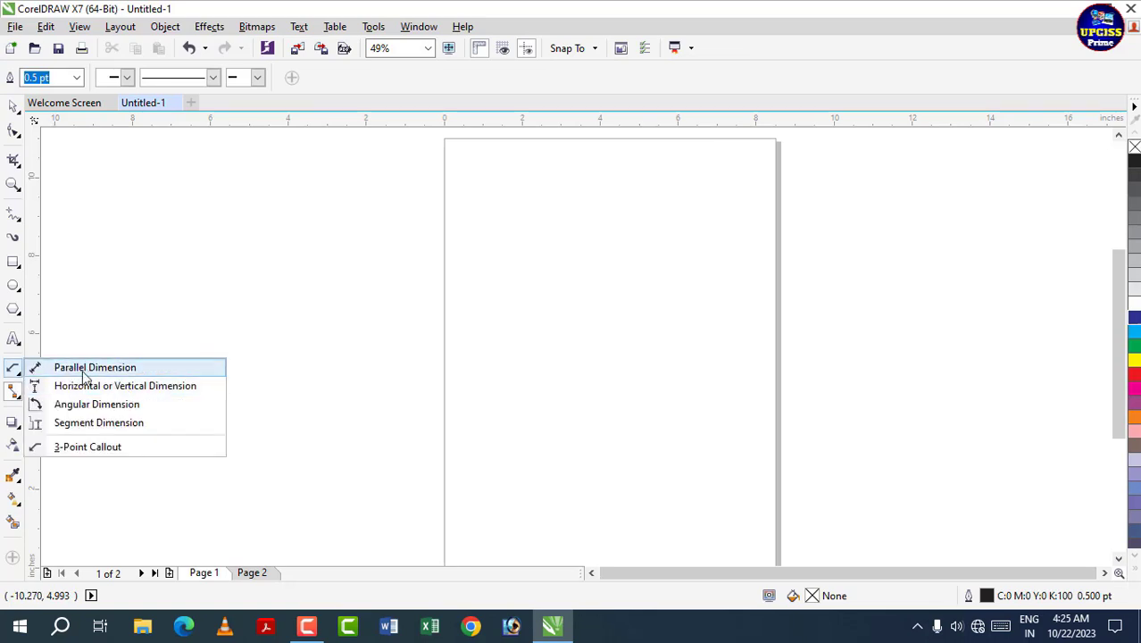
{"action": "left_click", "coordinate": [16, 111]}
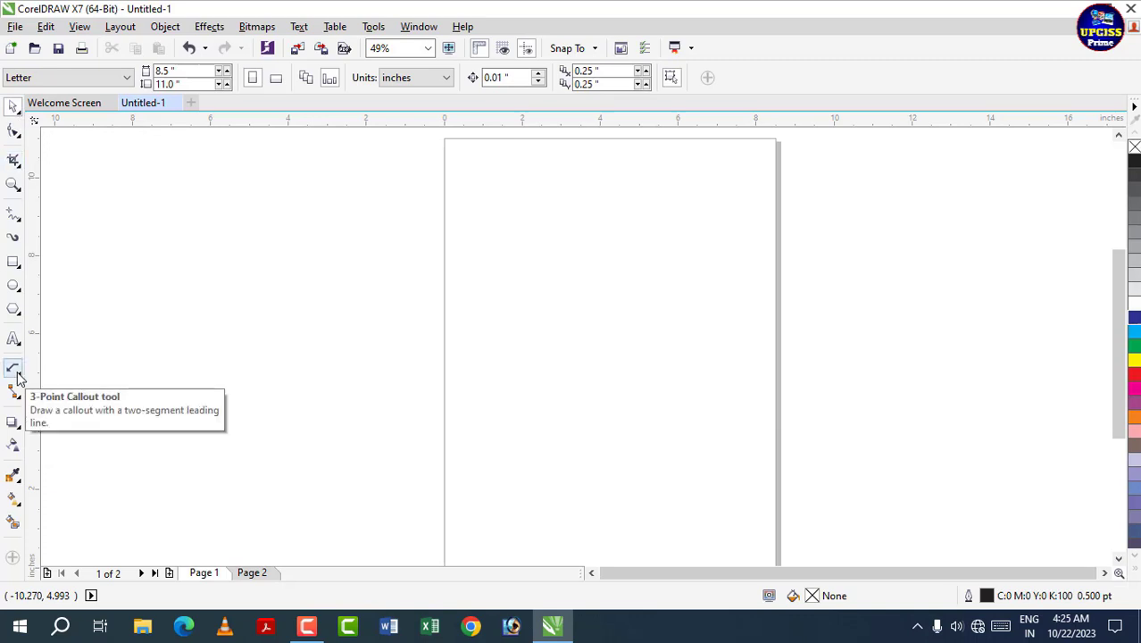
{"action": "left_click", "coordinate": [14, 423]}
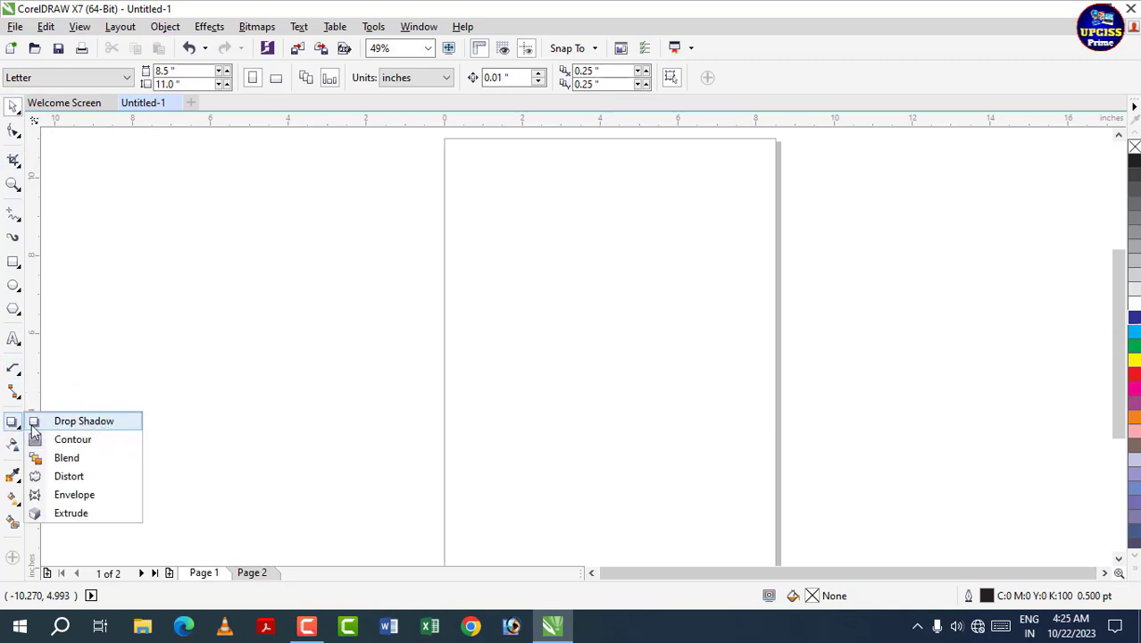
{"action": "left_click", "coordinate": [33, 425]}
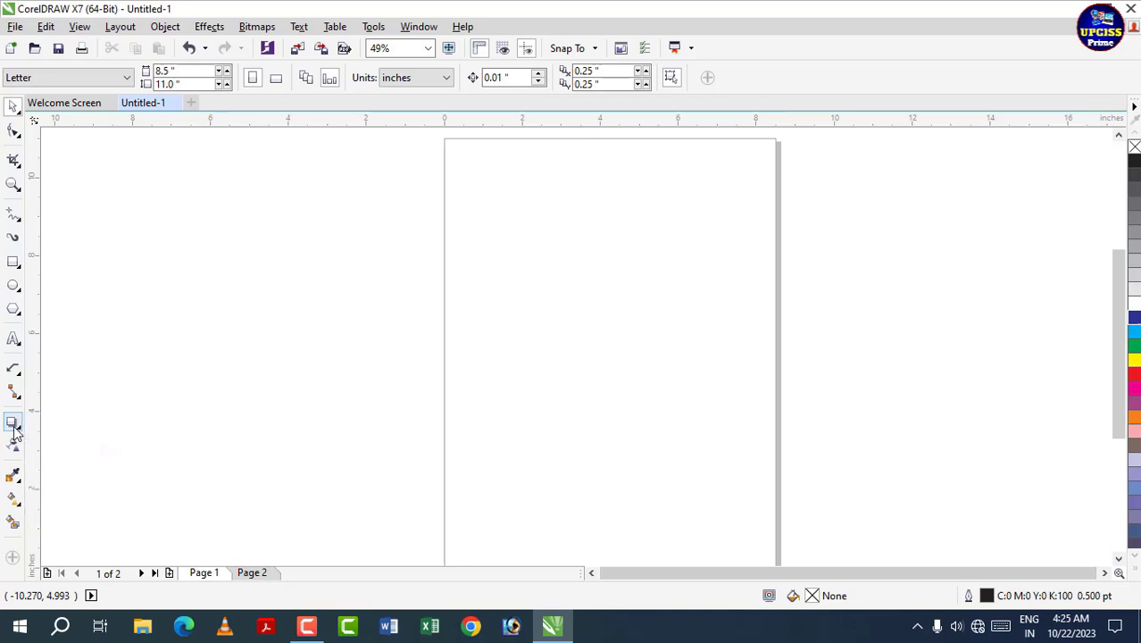
Draw a rectangle about 6.5 by 4 inches across the page's left edge, fill it green, and shift it slightly left and down.
{"action": "left_click", "coordinate": [14, 262]}
{"action": "left_click_drag", "start_coordinate": [308, 217], "coordinate": [563, 372]}
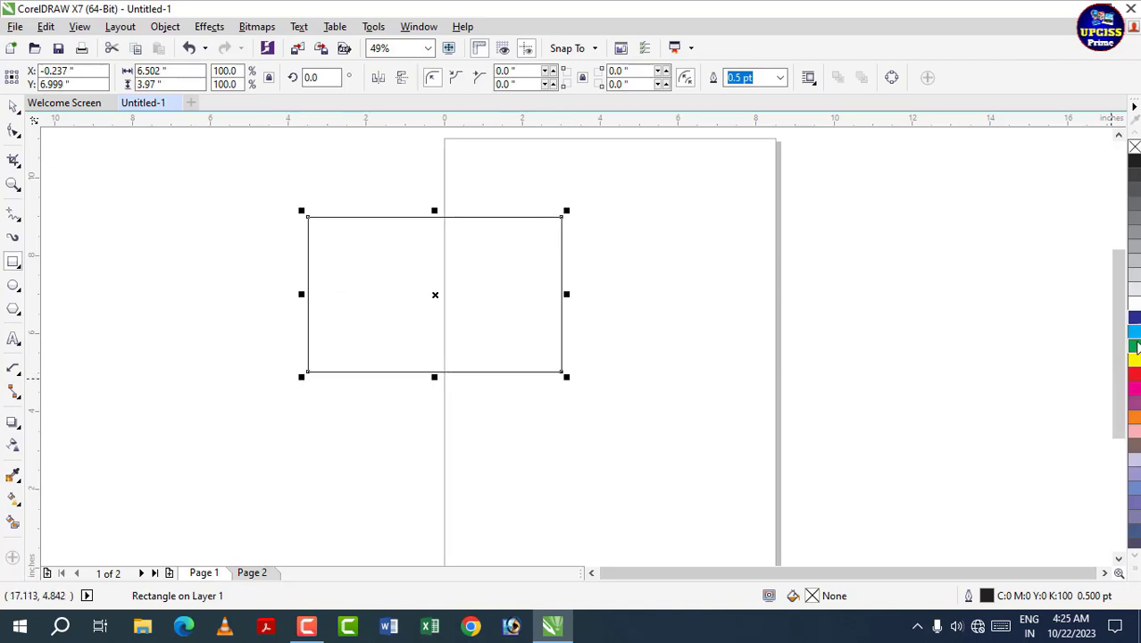
{"action": "left_click", "coordinate": [1134, 345]}
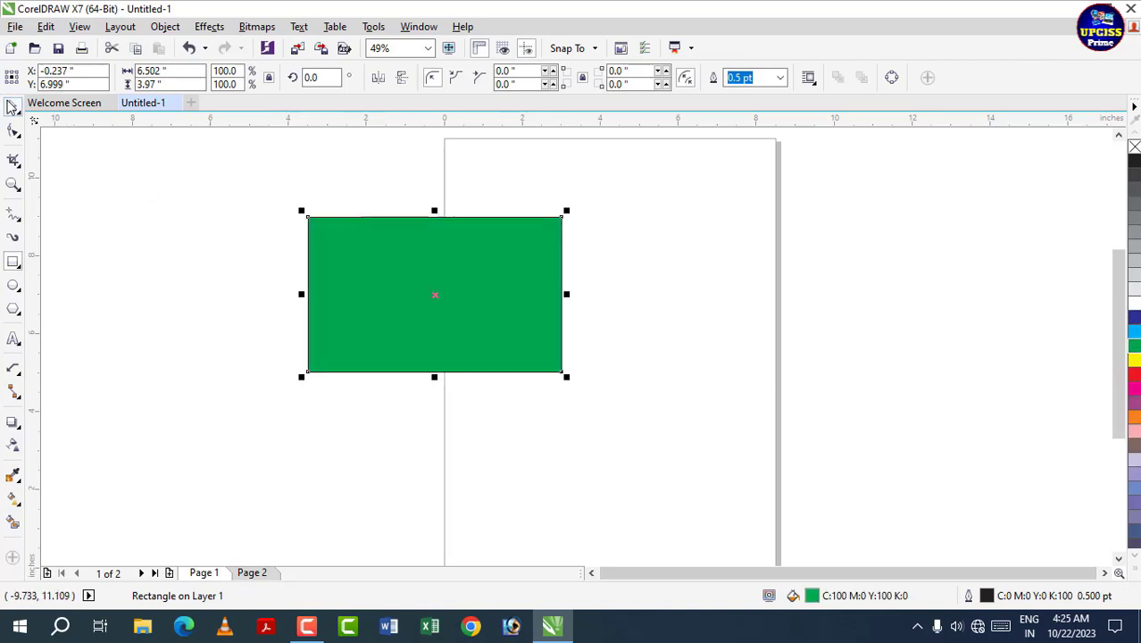
{"action": "left_click", "coordinate": [12, 105]}
{"action": "left_click_drag", "start_coordinate": [456, 291], "coordinate": [441, 297]}
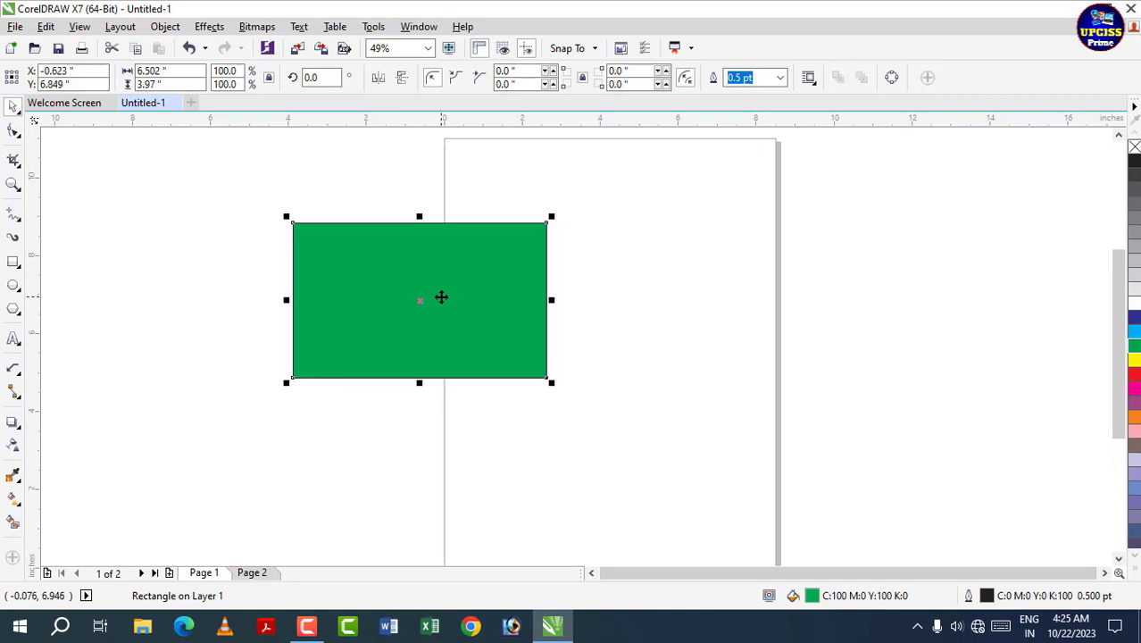
Cast a drop shadow from the green rectangle's center toward its upper right and colour the shadow red.
{"action": "left_click", "coordinate": [14, 424]}
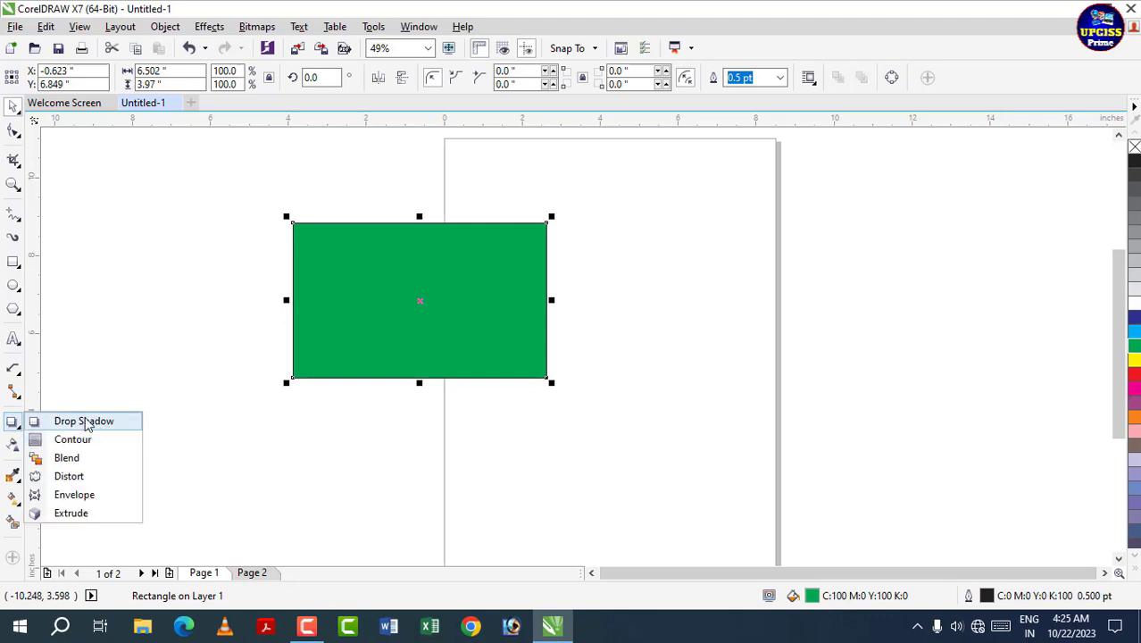
{"action": "left_click", "coordinate": [62, 421]}
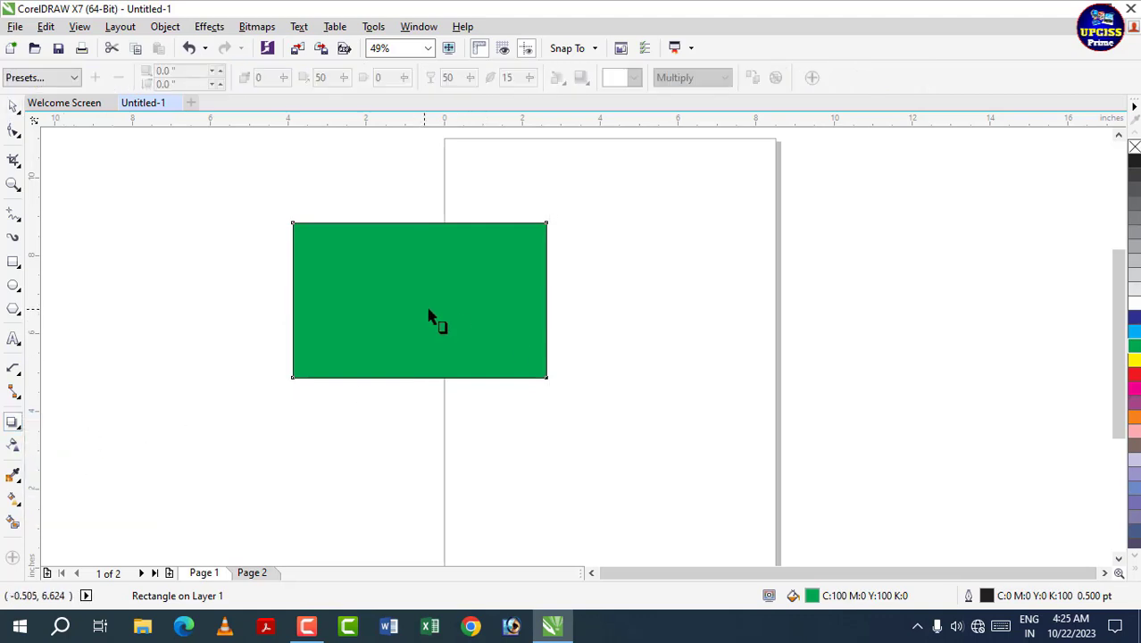
{"action": "left_click_drag", "start_coordinate": [419, 300], "coordinate": [480, 208]}
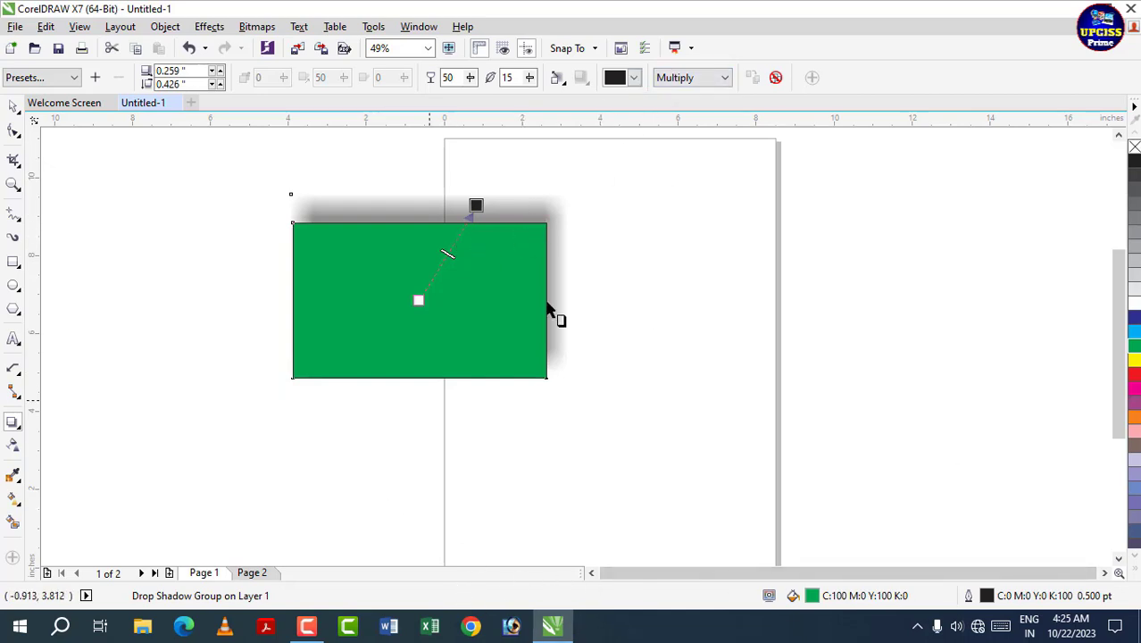
{"action": "left_click", "coordinate": [635, 77]}
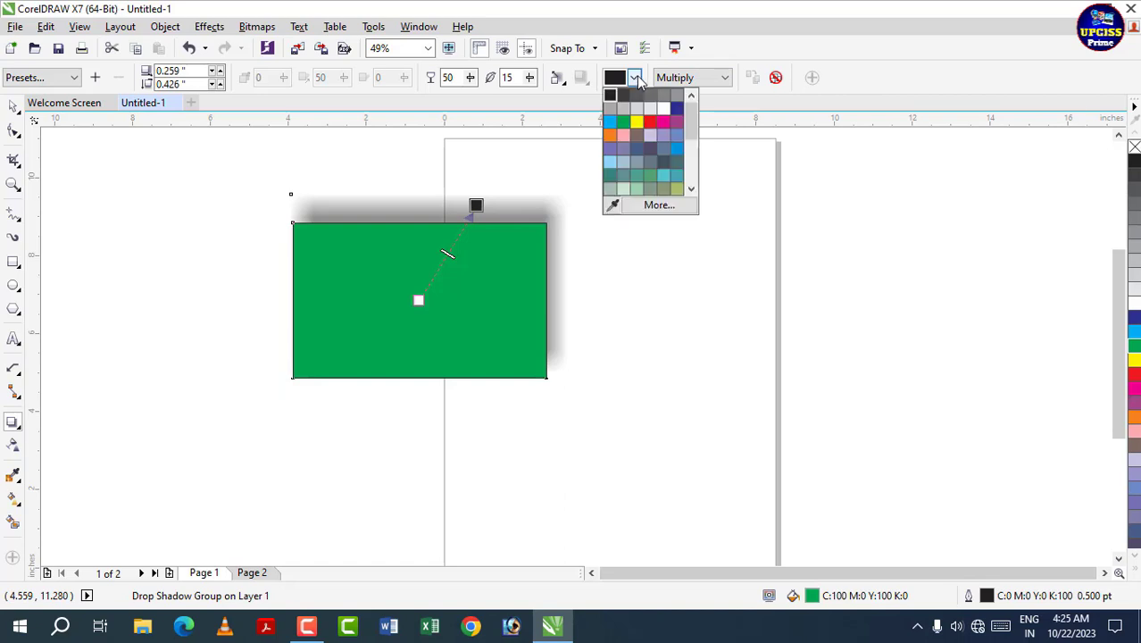
{"action": "left_click", "coordinate": [653, 120]}
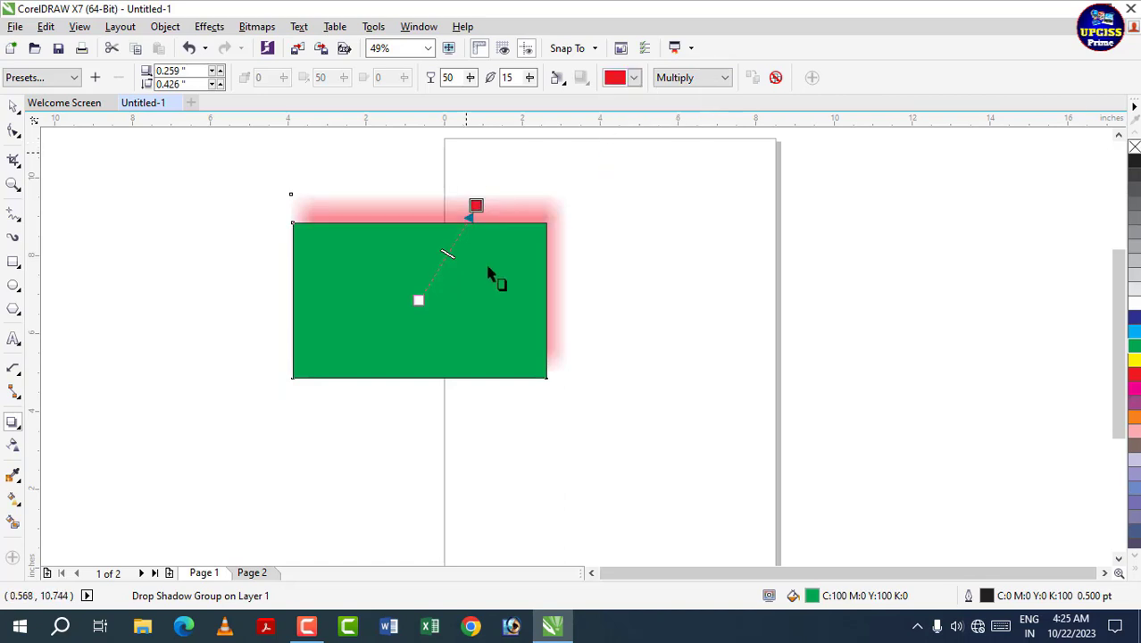
Try the Divide merge mode on the drop shadow and set the mode to Normal.
{"action": "left_click", "coordinate": [712, 79]}
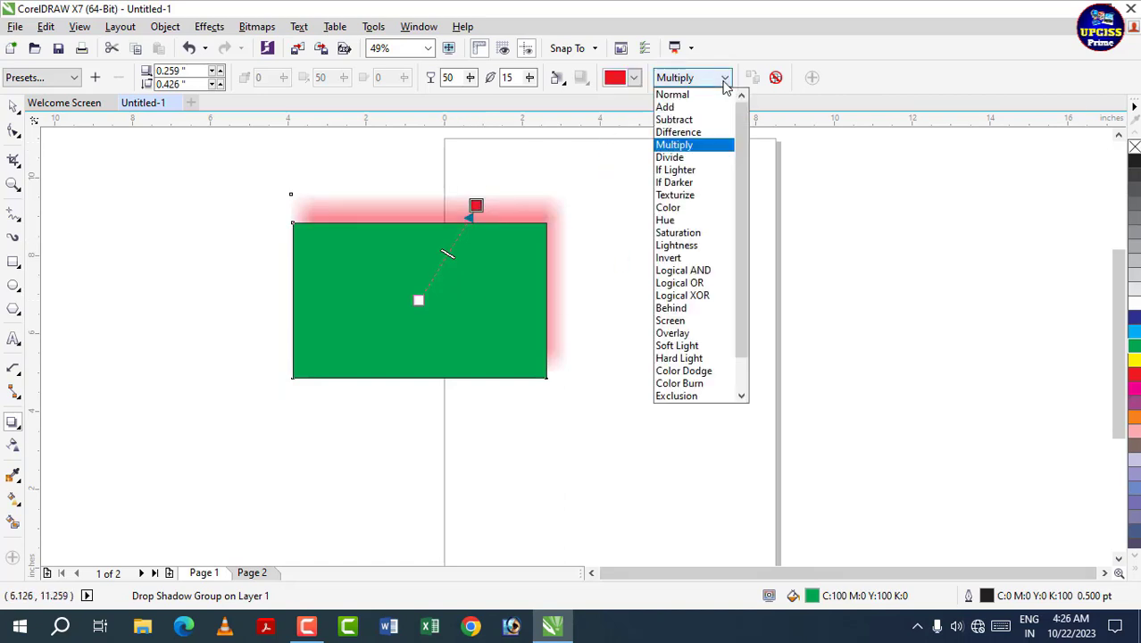
{"action": "left_click", "coordinate": [682, 159]}
{"action": "left_click", "coordinate": [734, 83]}
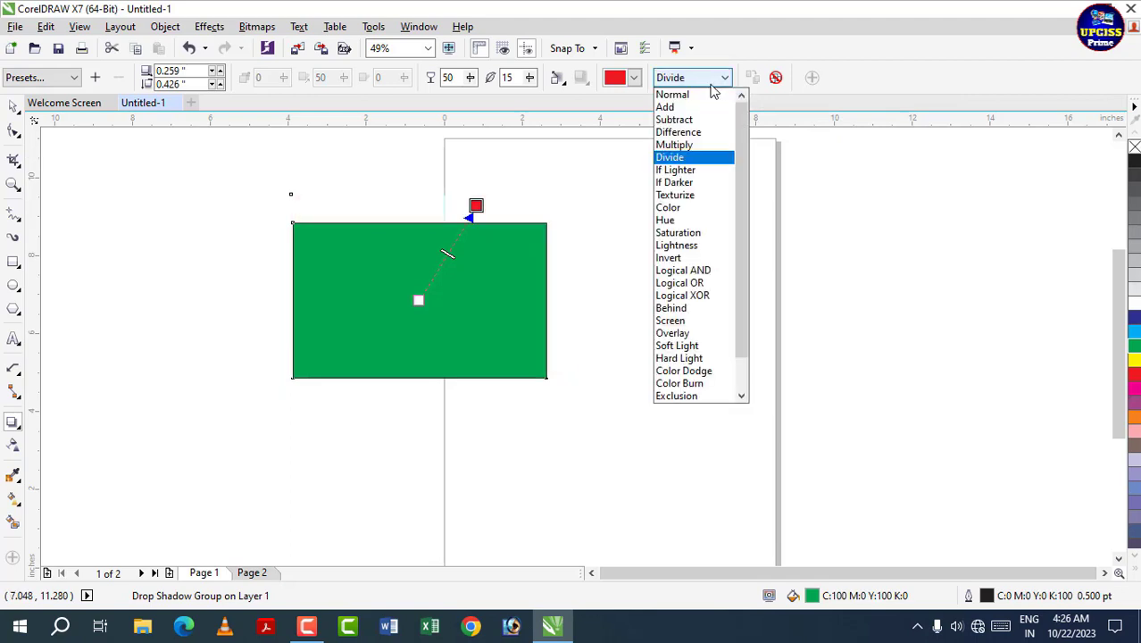
{"action": "left_click", "coordinate": [687, 96]}
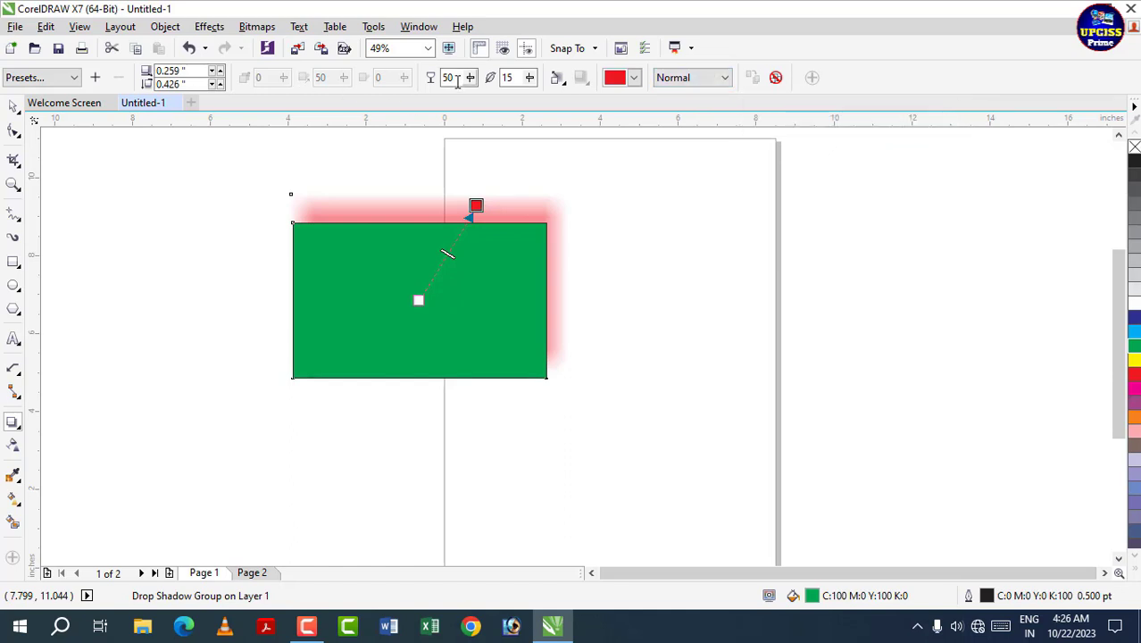
Try a shadow feathering of 33, set the feathering direction to Middle, and reduce the feathering to 14.
{"action": "left_click", "coordinate": [530, 81]}
{"action": "left_click", "coordinate": [540, 99]}
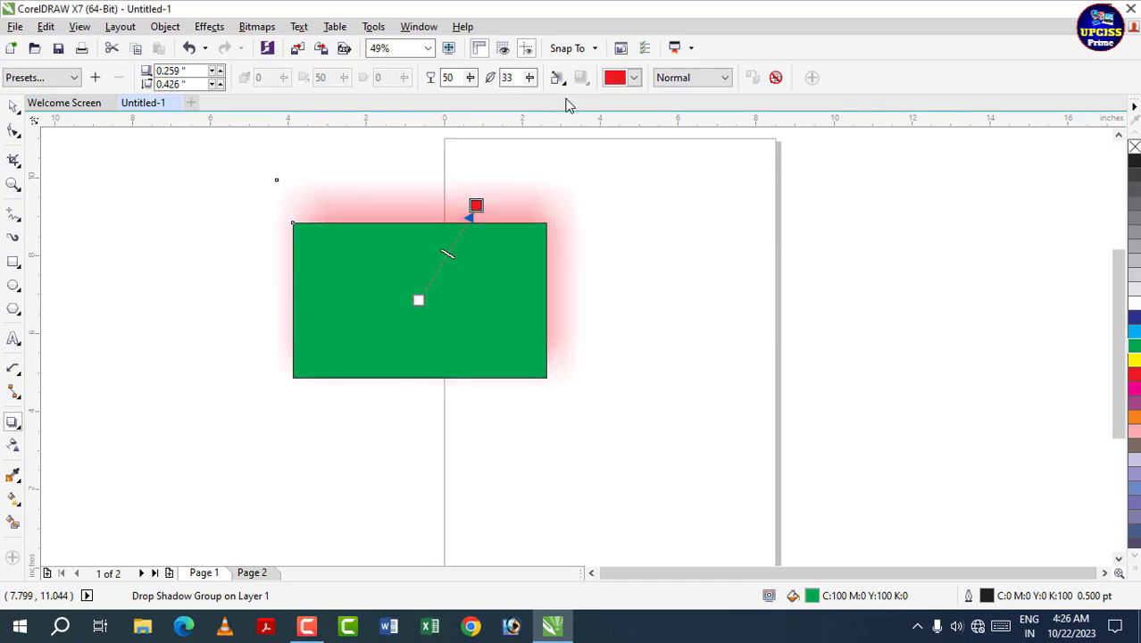
{"action": "left_click", "coordinate": [557, 77]}
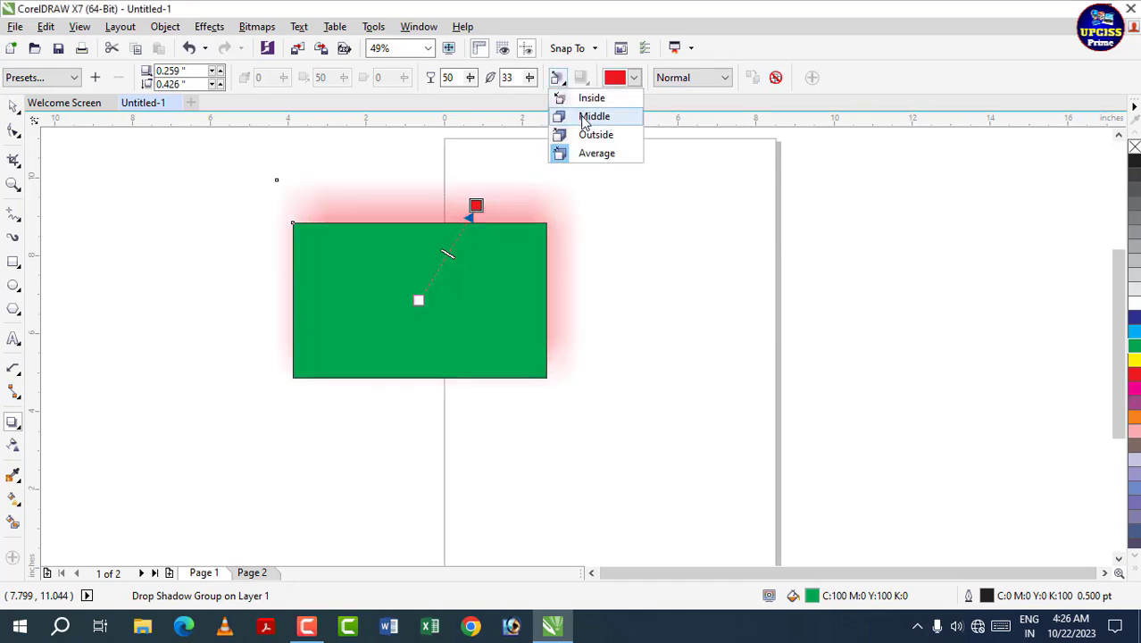
{"action": "left_click", "coordinate": [586, 118]}
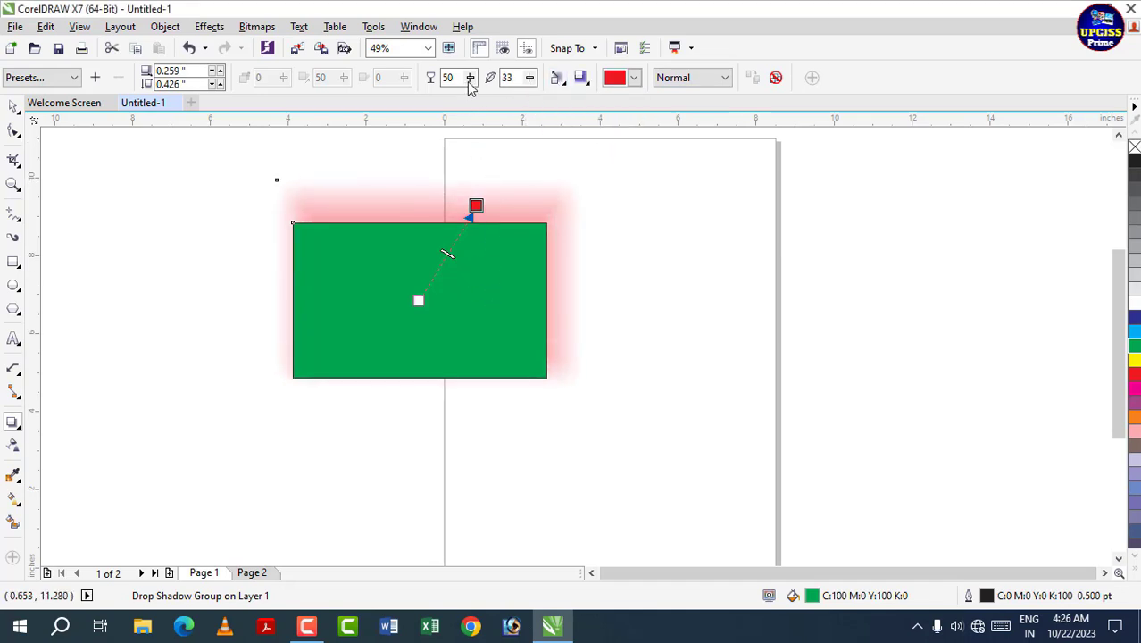
{"action": "left_click", "coordinate": [530, 79]}
{"action": "left_click_drag", "start_coordinate": [527, 98], "coordinate": [516, 99]}
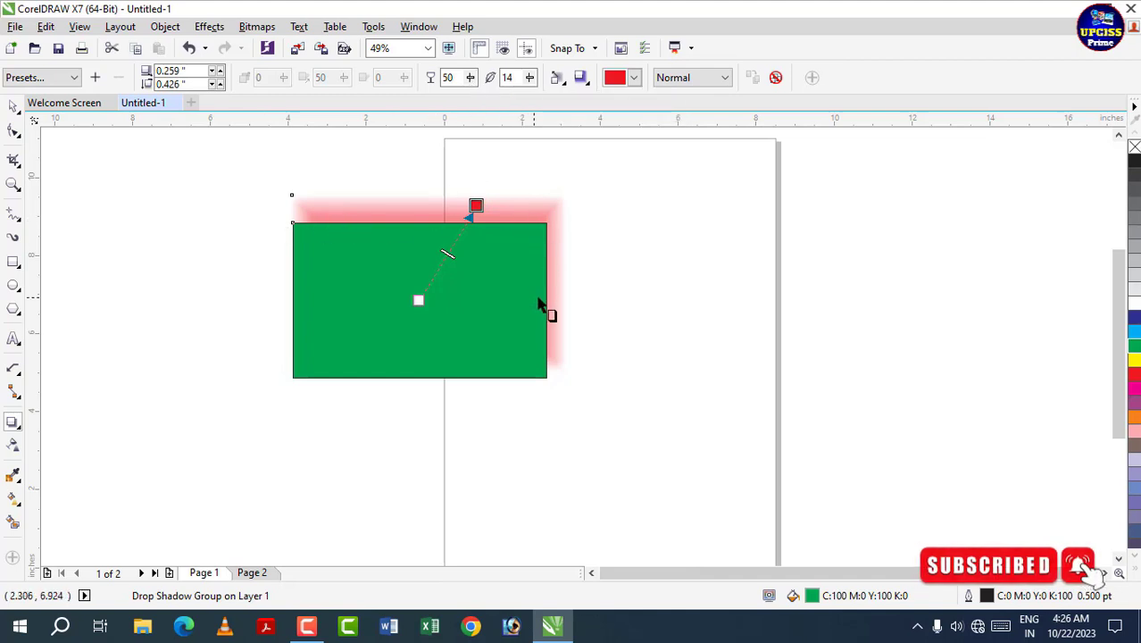
Try drop shadow opacities of 68, 79, 27 and 44, and settle on 70.
{"action": "left_click", "coordinate": [471, 78]}
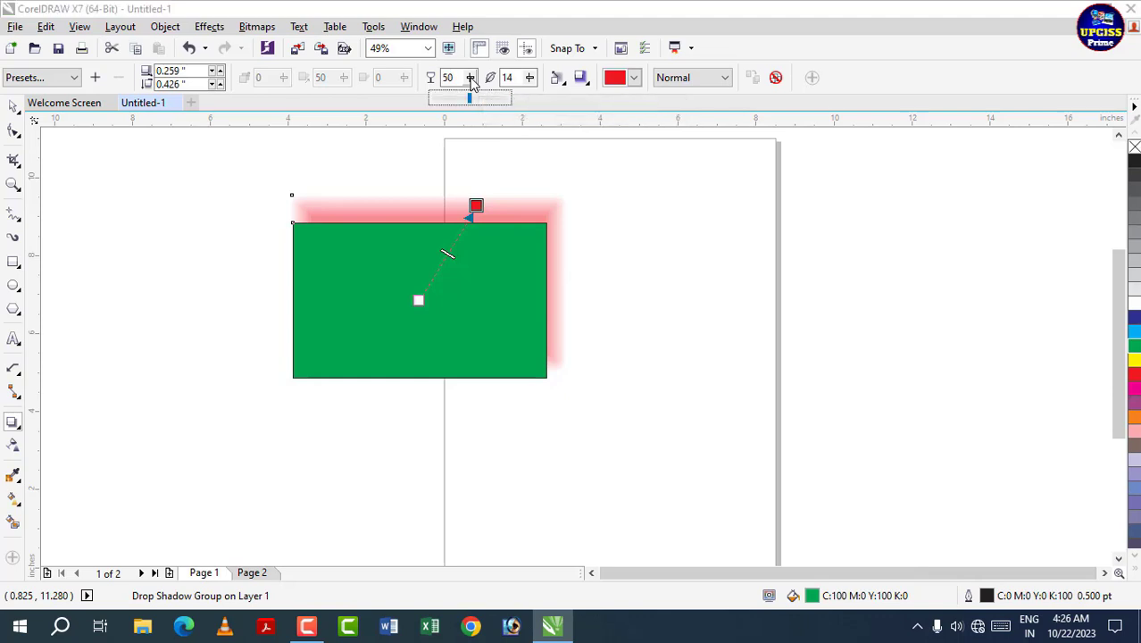
{"action": "left_click_drag", "start_coordinate": [477, 107], "coordinate": [494, 105]}
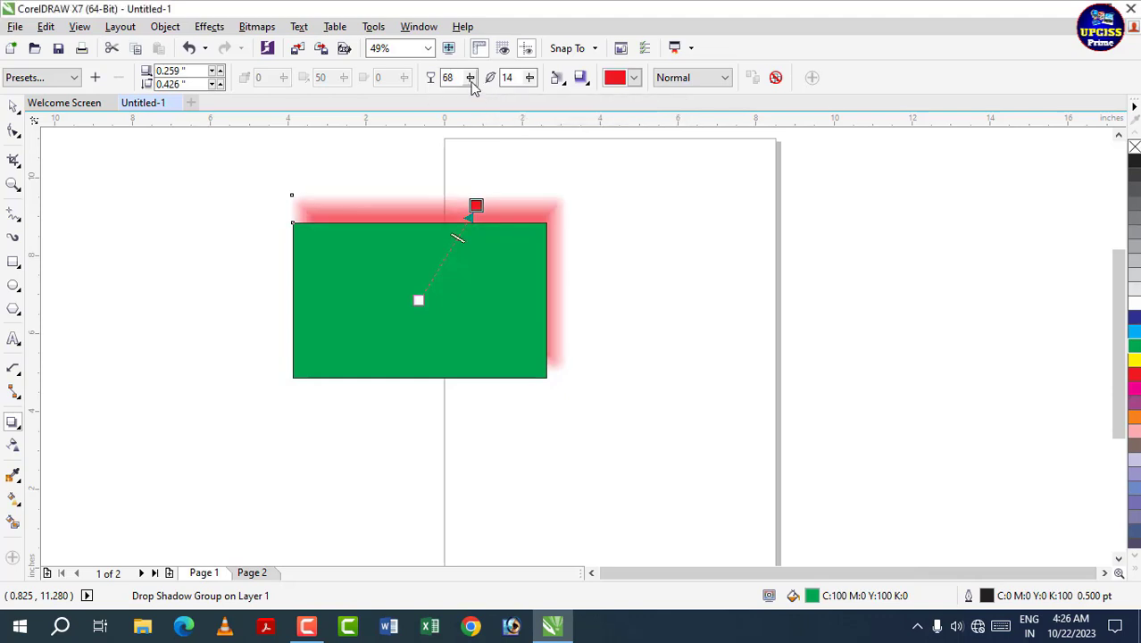
{"action": "left_click", "coordinate": [471, 79]}
{"action": "left_click", "coordinate": [478, 97]}
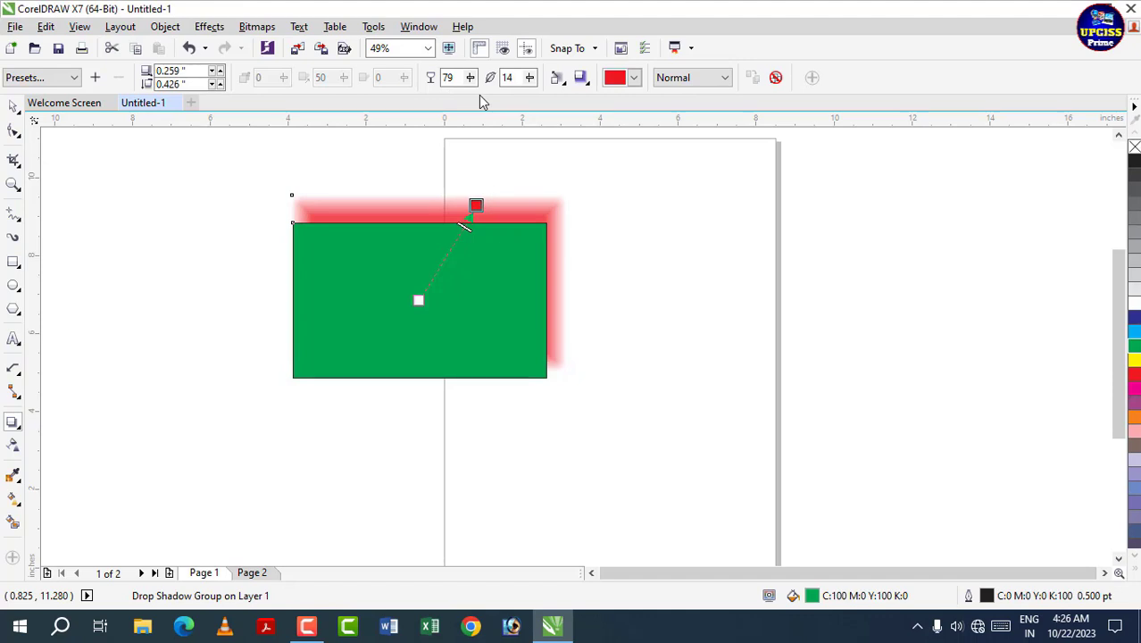
{"action": "left_click", "coordinate": [470, 78]}
{"action": "left_click", "coordinate": [434, 102]}
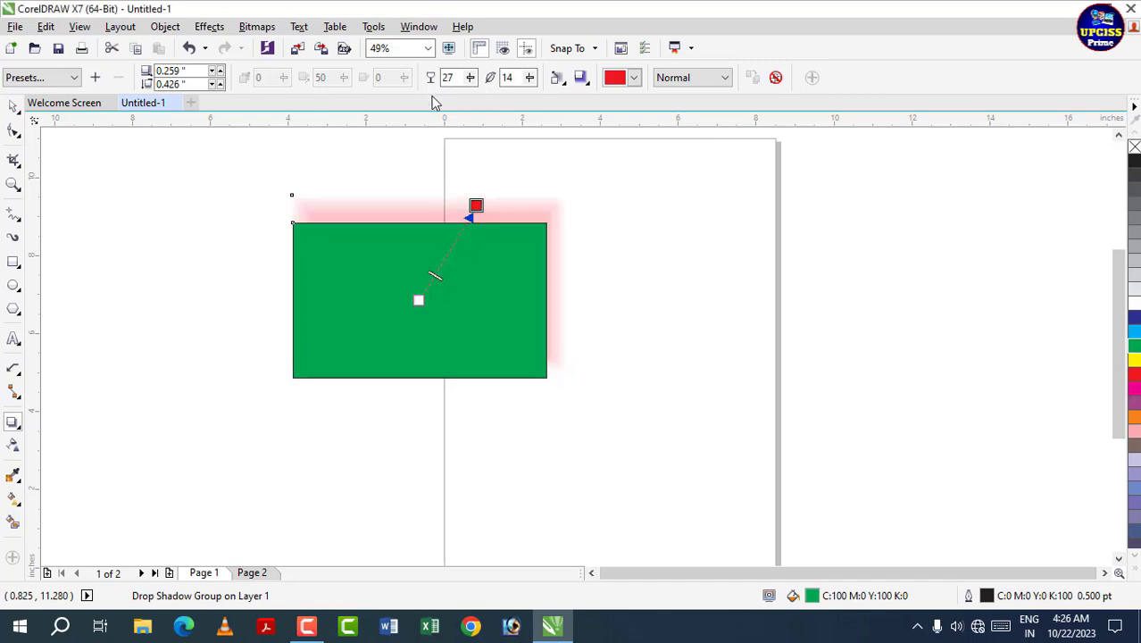
{"action": "left_click", "coordinate": [471, 79]}
{"action": "left_click", "coordinate": [483, 99]}
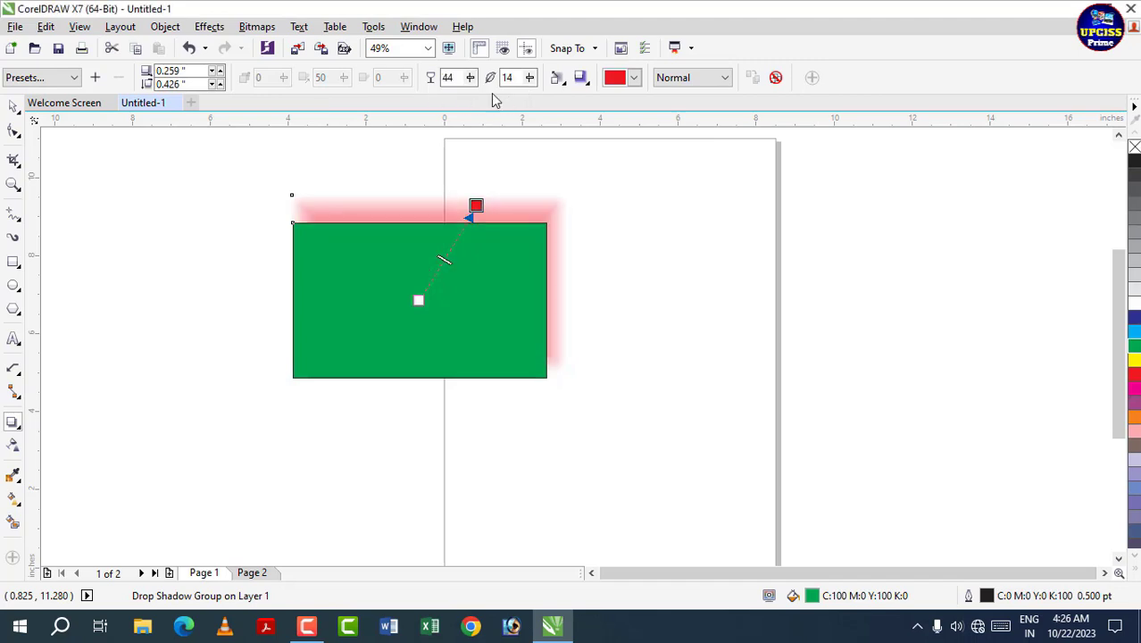
{"action": "left_click", "coordinate": [472, 78]}
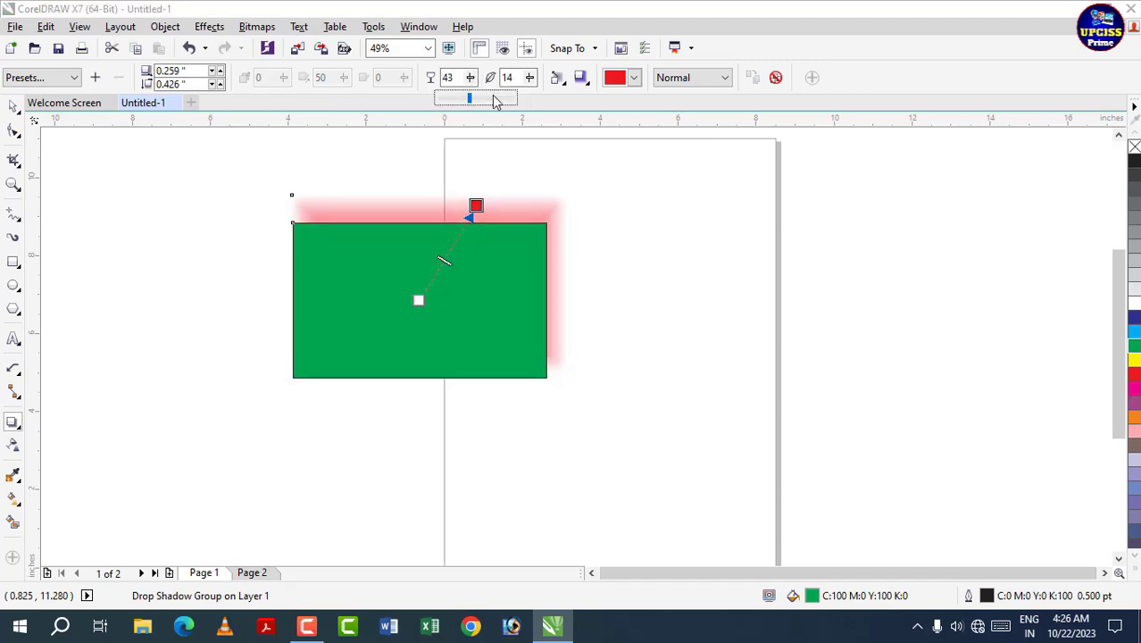
{"action": "left_click", "coordinate": [493, 98]}
Try the Squared and Inverse Squared feathering edges on the drop shadow.
{"action": "left_click", "coordinate": [581, 77]}
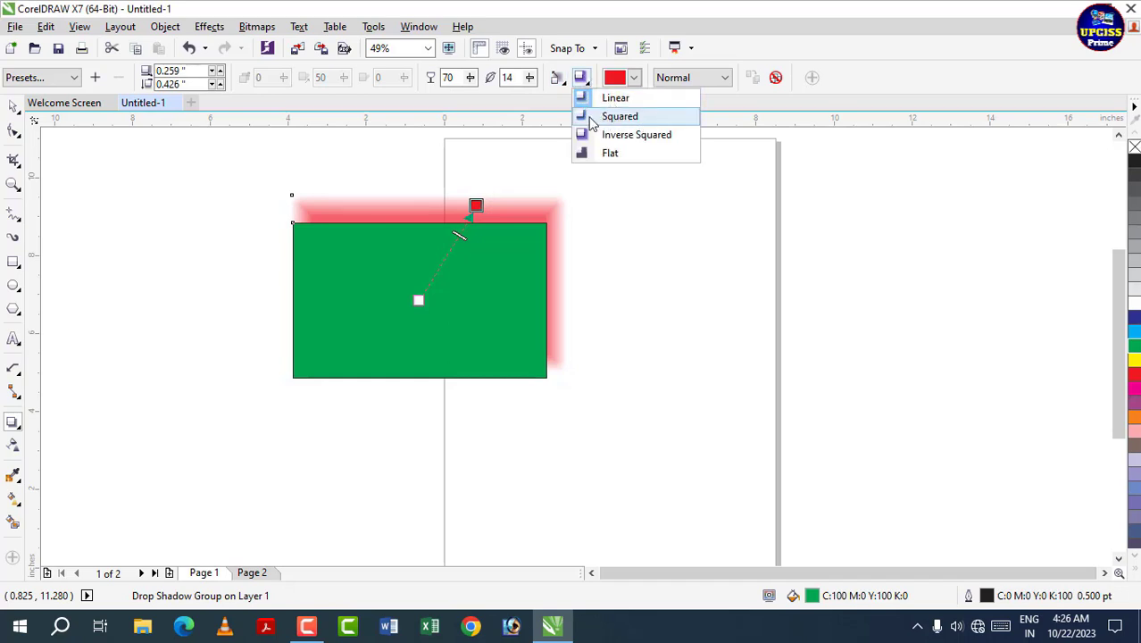
{"action": "left_click", "coordinate": [593, 117]}
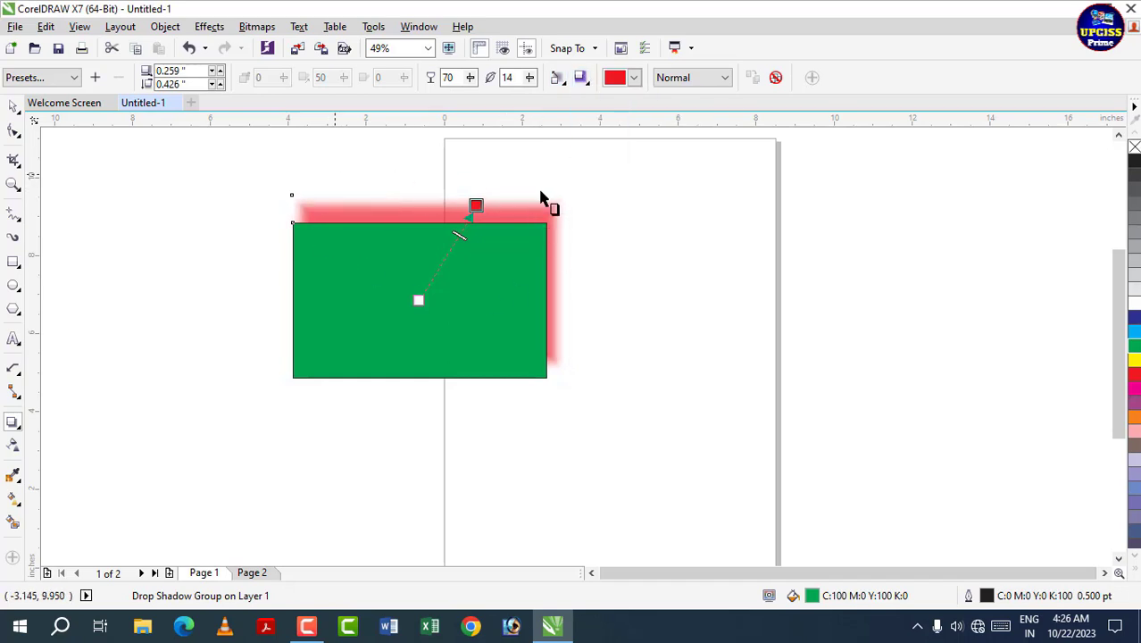
{"action": "left_click", "coordinate": [583, 80]}
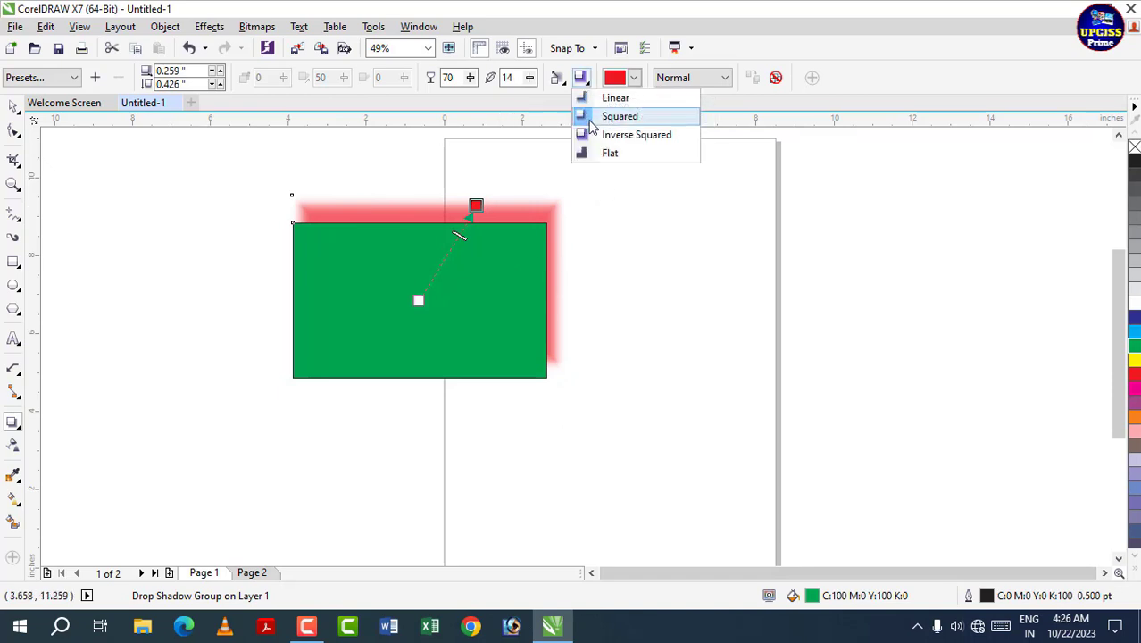
{"action": "left_click", "coordinate": [644, 140]}
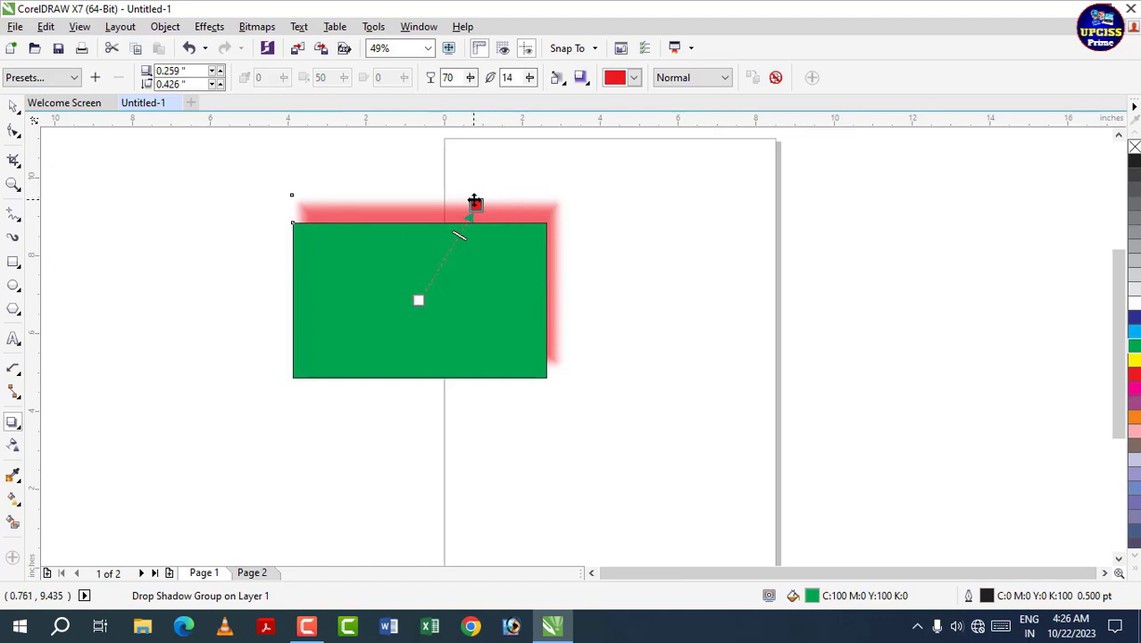
Move the shadow to the rectangle's lower right, offset about 0.56 and -0.64 inches, and try the Outside and Average feathering directions.
{"action": "left_click_drag", "start_coordinate": [476, 206], "coordinate": [508, 400]}
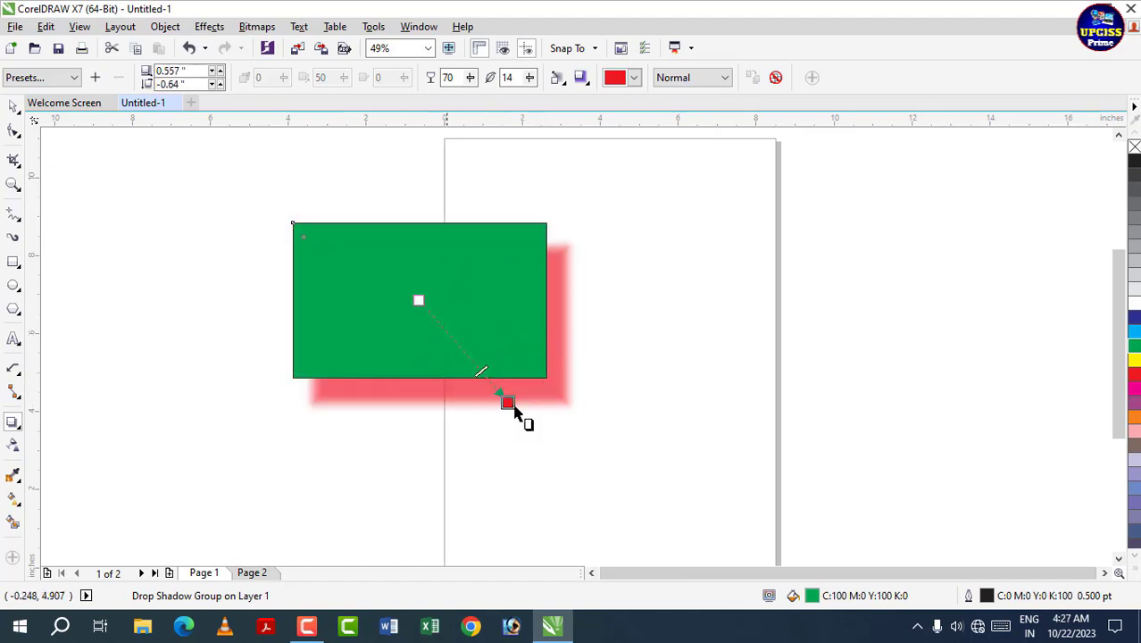
{"action": "left_click", "coordinate": [558, 79]}
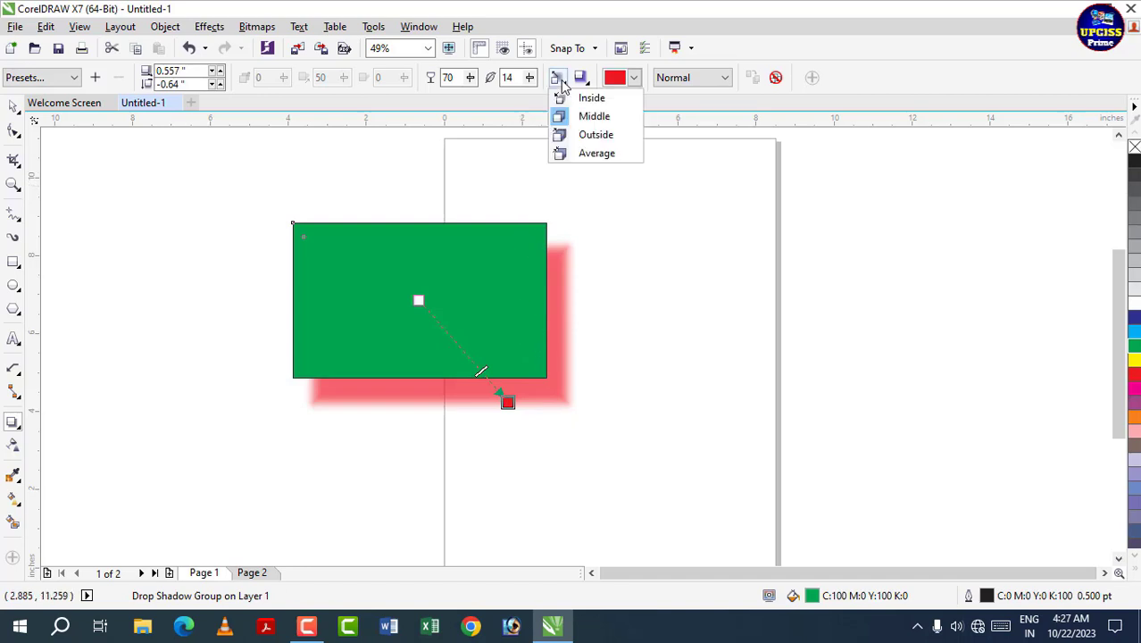
{"action": "left_click", "coordinate": [596, 138]}
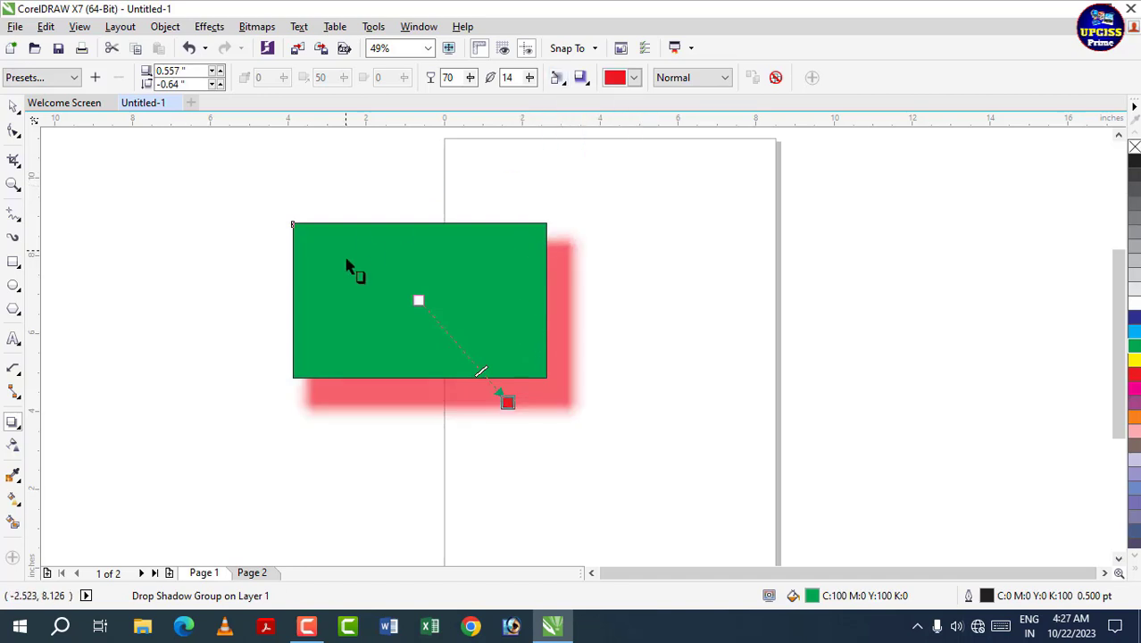
{"action": "left_click", "coordinate": [556, 79]}
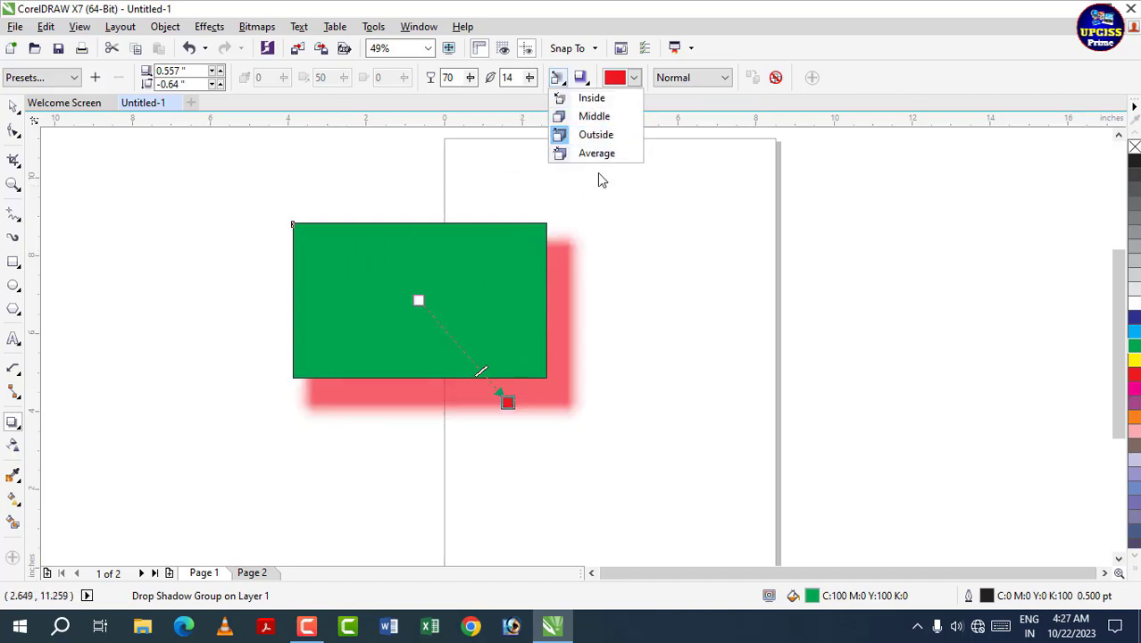
{"action": "left_click", "coordinate": [598, 153]}
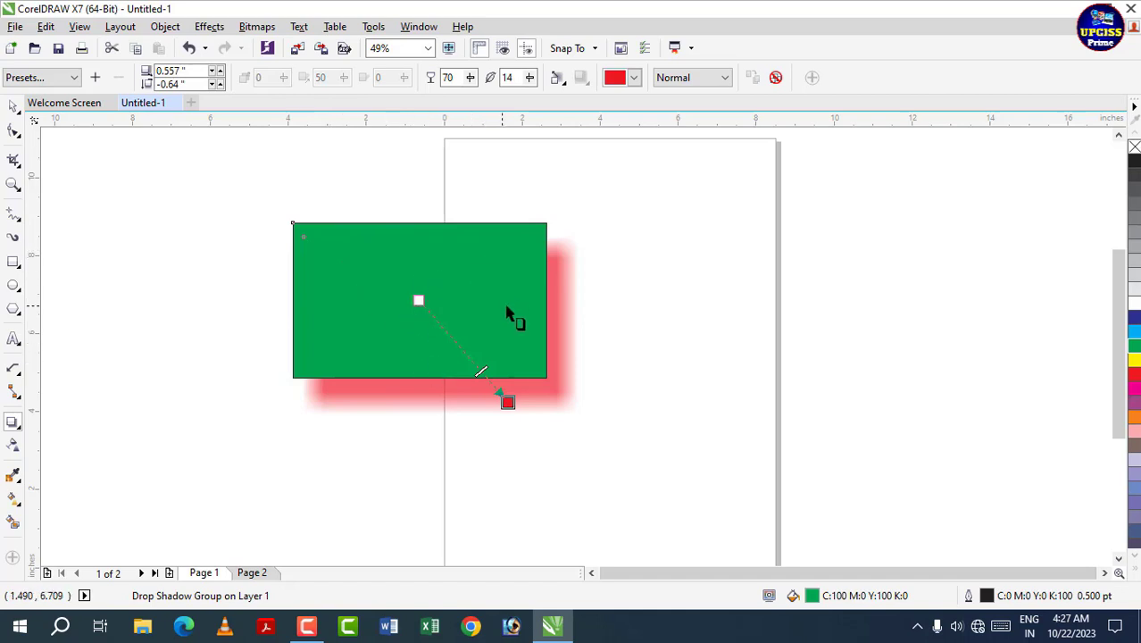
Clear the drop shadow from the green rectangle.
{"action": "left_click", "coordinate": [773, 78]}
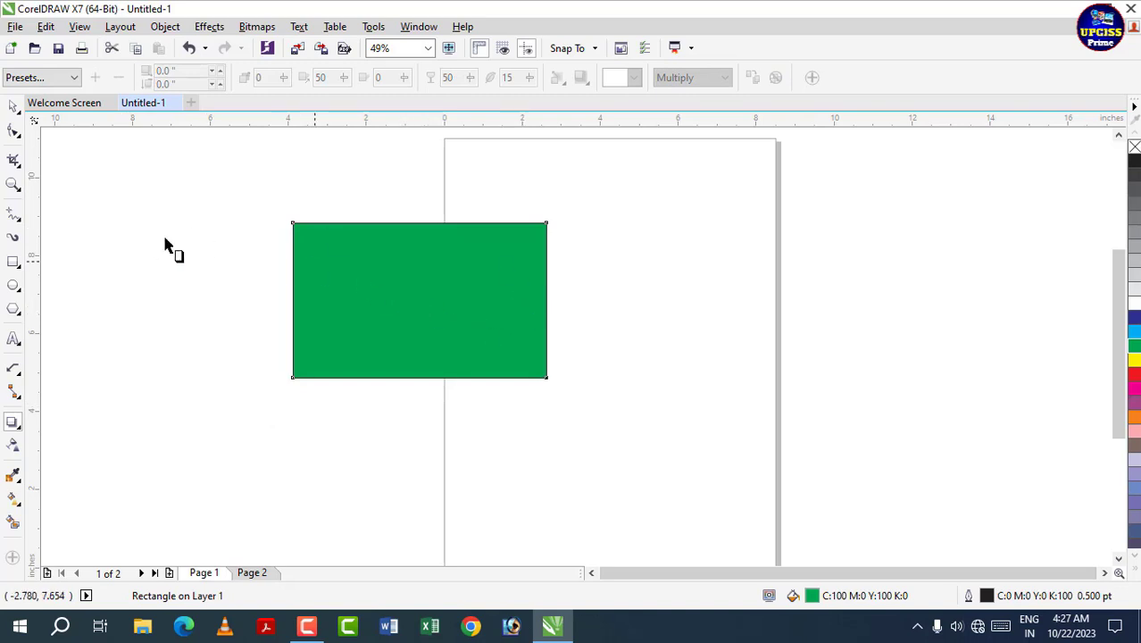
Move the green rectangle right to about X 7.81, Y 6.96 inches and add the artistic text "upciss prime" to its left.
{"action": "left_click", "coordinate": [13, 106]}
{"action": "left_click_drag", "start_coordinate": [349, 291], "coordinate": [677, 287]}
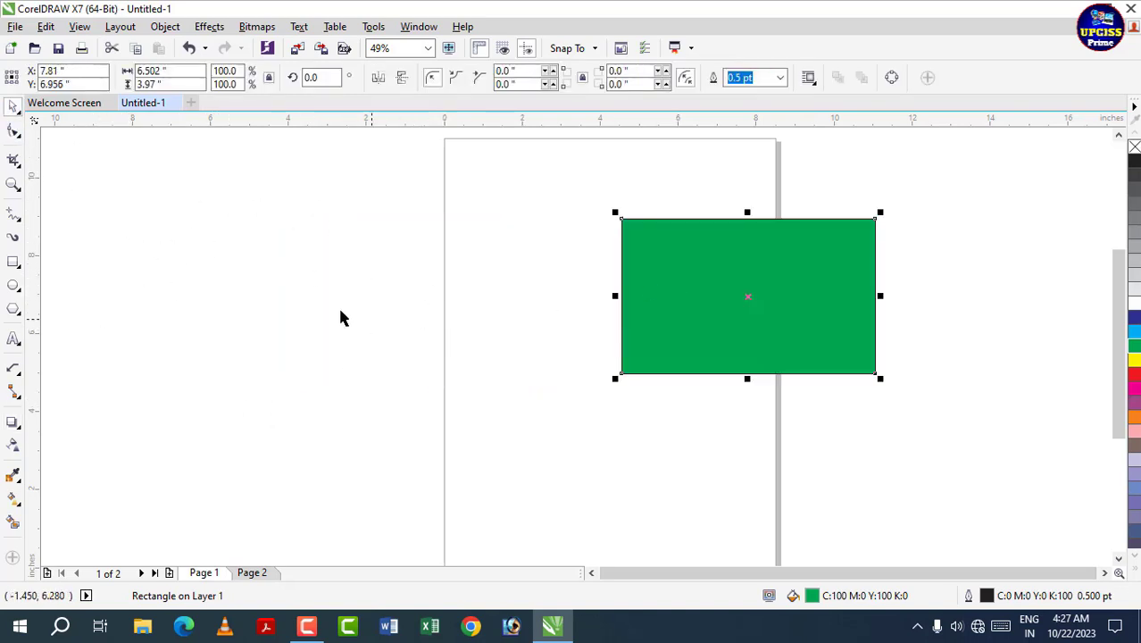
{"action": "left_click", "coordinate": [13, 341]}
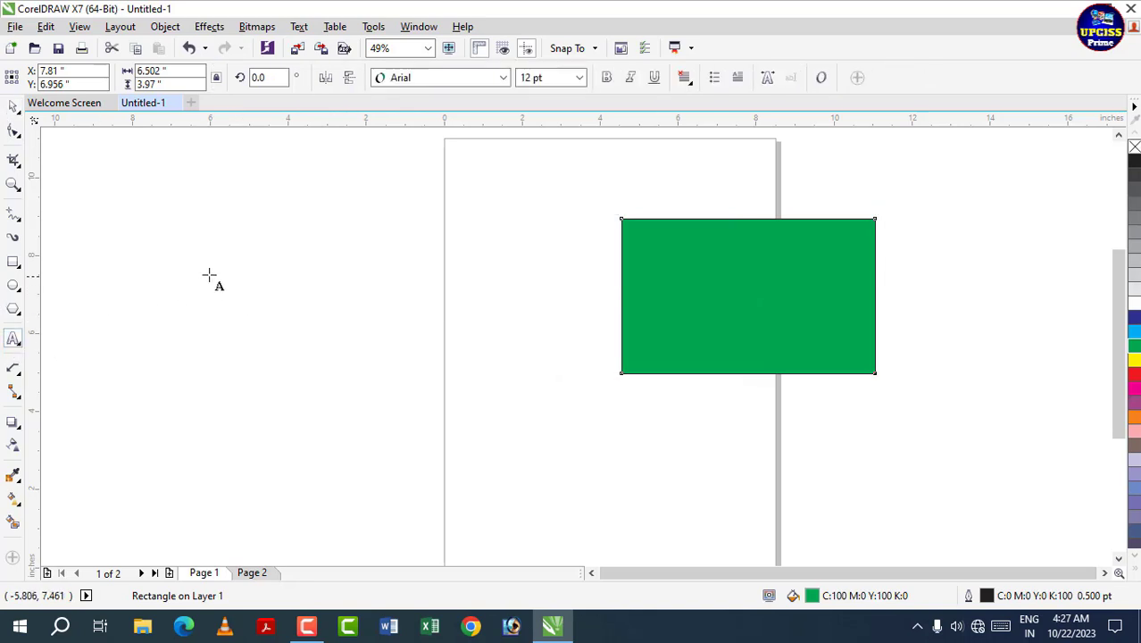
{"action": "left_click", "coordinate": [209, 273]}
{"action": "type", "text": "a"}
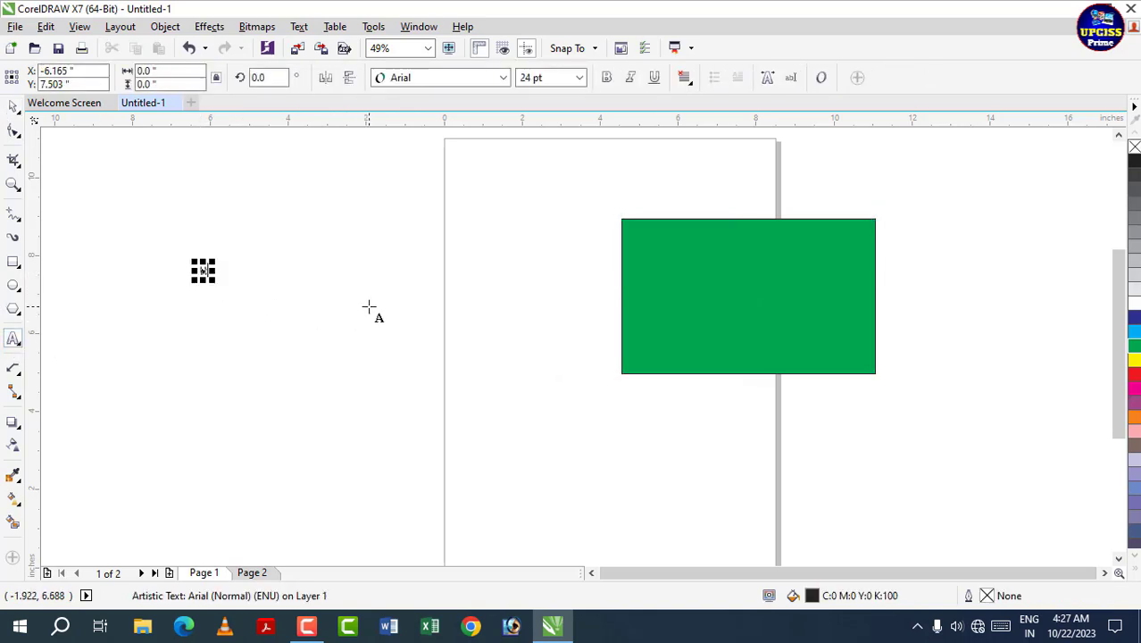
{"action": "type", "text": "pciss prime"}
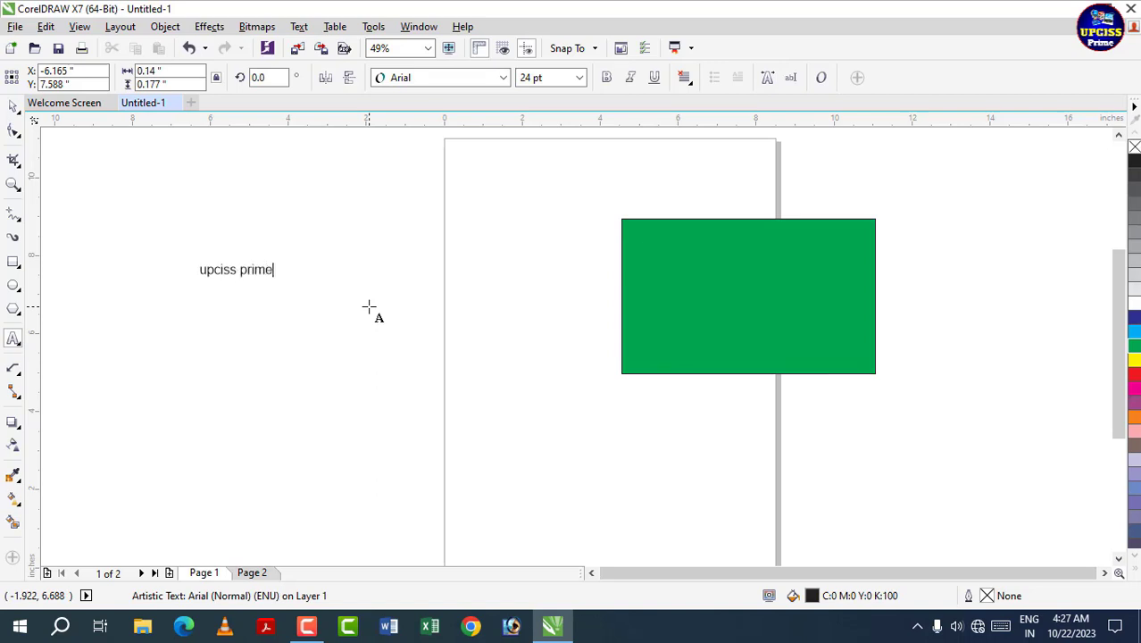
{"action": "key", "text": "Escape"}
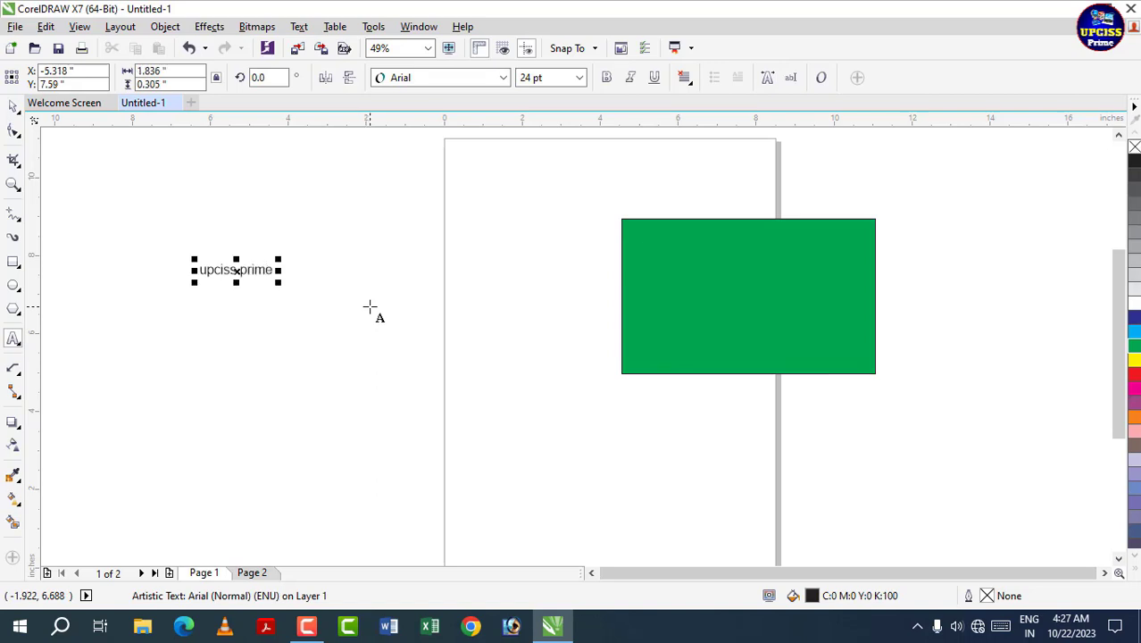
Set the "upciss prime" text to 72 pt and move it closer to the rectangle, to about X -1.59, Y 7.40 inches.
{"action": "left_click", "coordinate": [269, 270]}
{"action": "left_click_drag", "start_coordinate": [269, 271], "coordinate": [198, 270]}
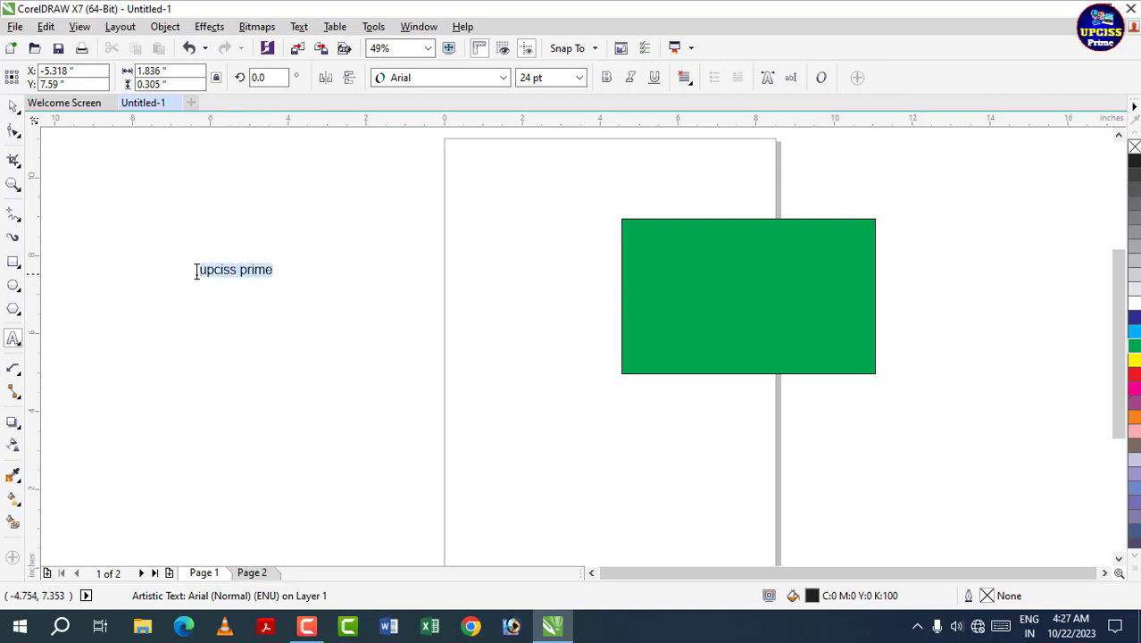
{"action": "left_click", "coordinate": [579, 81]}
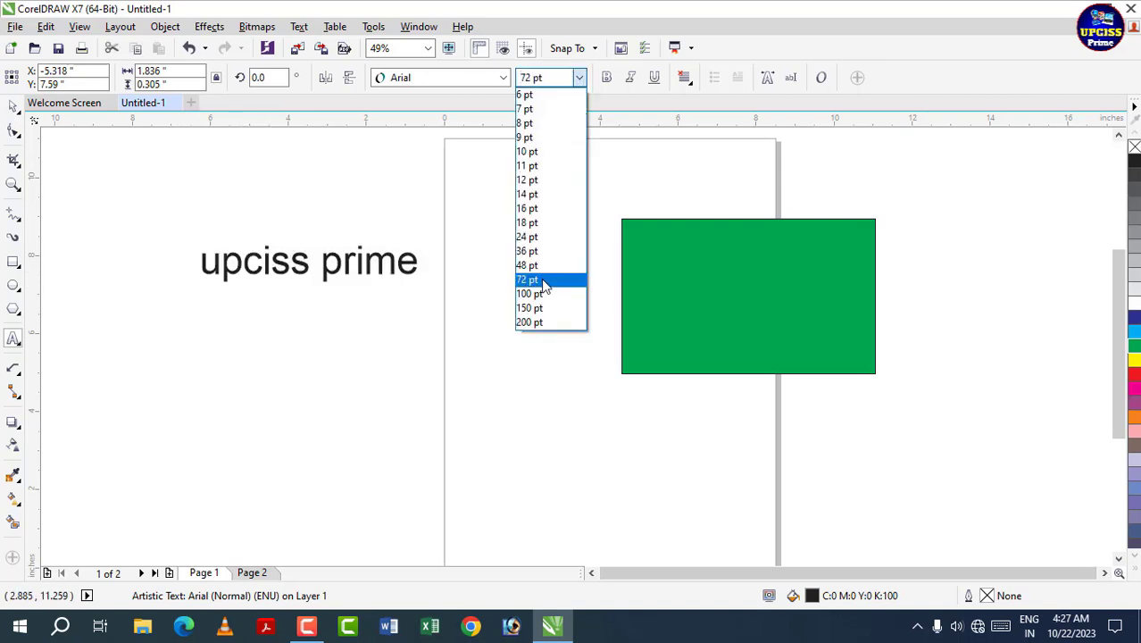
{"action": "left_click", "coordinate": [552, 280]}
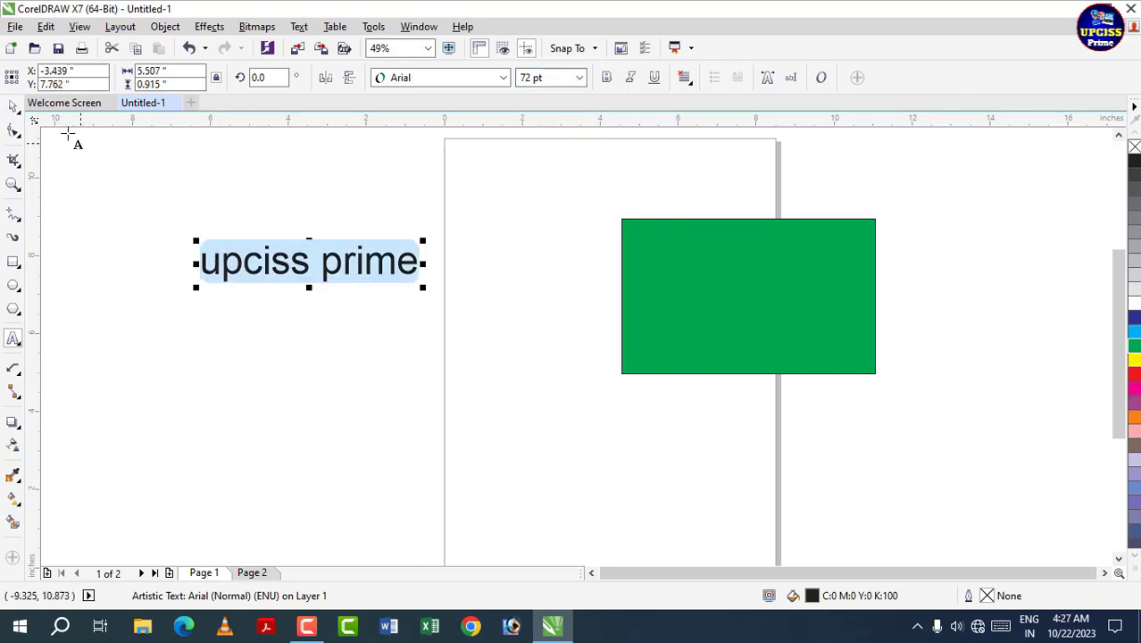
{"action": "left_click", "coordinate": [14, 107]}
{"action": "left_click_drag", "start_coordinate": [264, 263], "coordinate": [336, 278]}
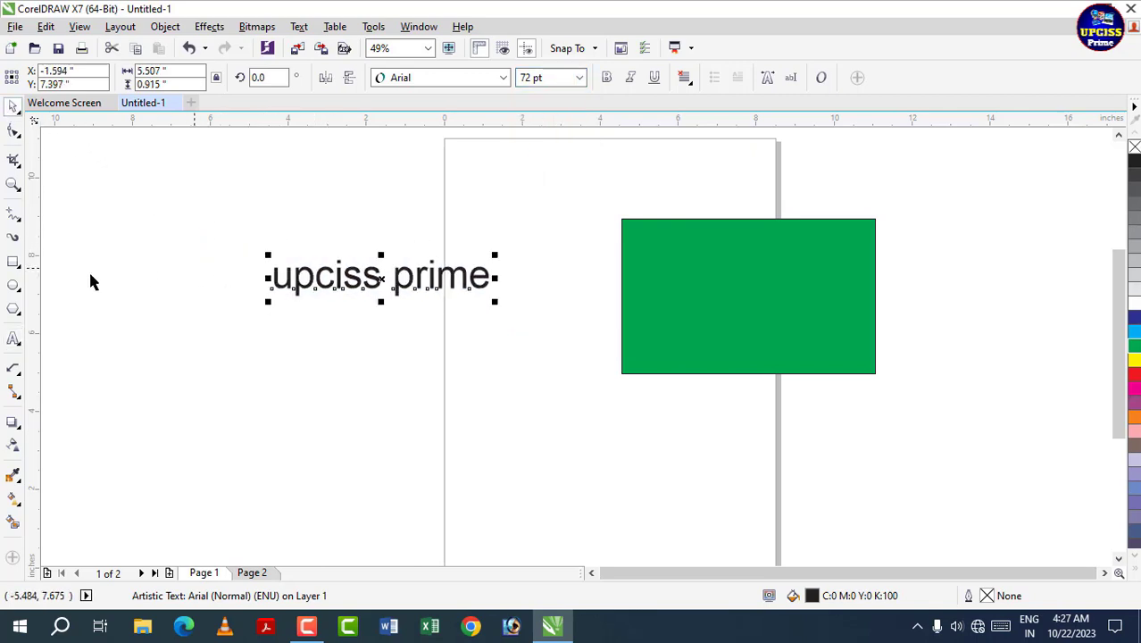
Add a drop shadow above the text, offset about 0.25 and 0.66 inches, and colour it red.
{"action": "left_click", "coordinate": [22, 429]}
{"action": "left_click", "coordinate": [22, 429]}
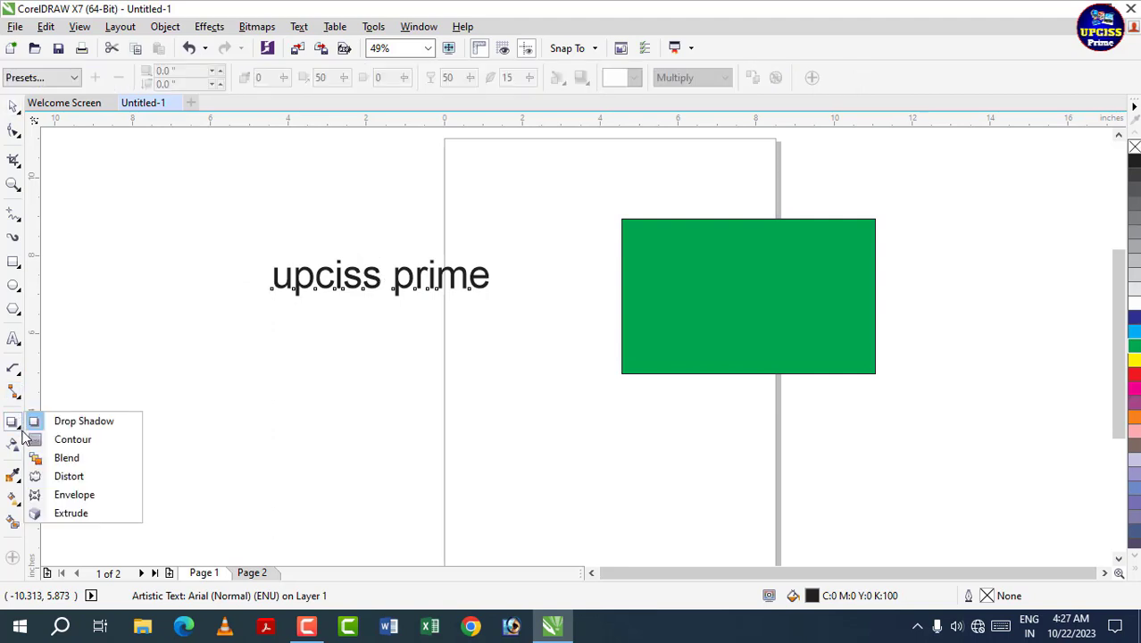
{"action": "left_click", "coordinate": [58, 425]}
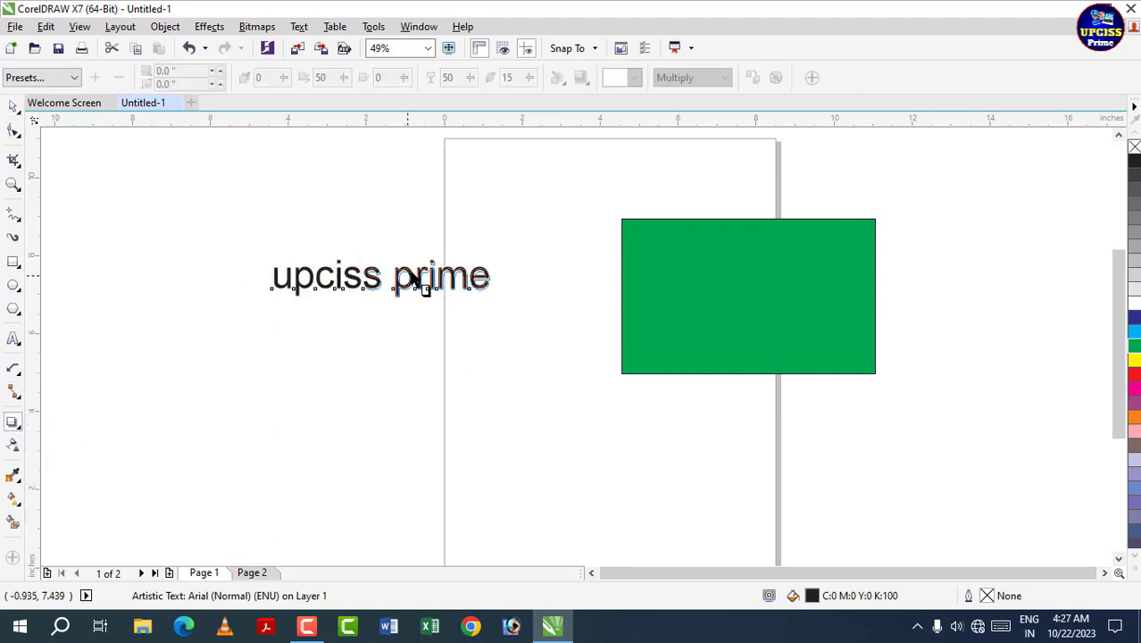
{"action": "left_click_drag", "start_coordinate": [408, 284], "coordinate": [392, 248]}
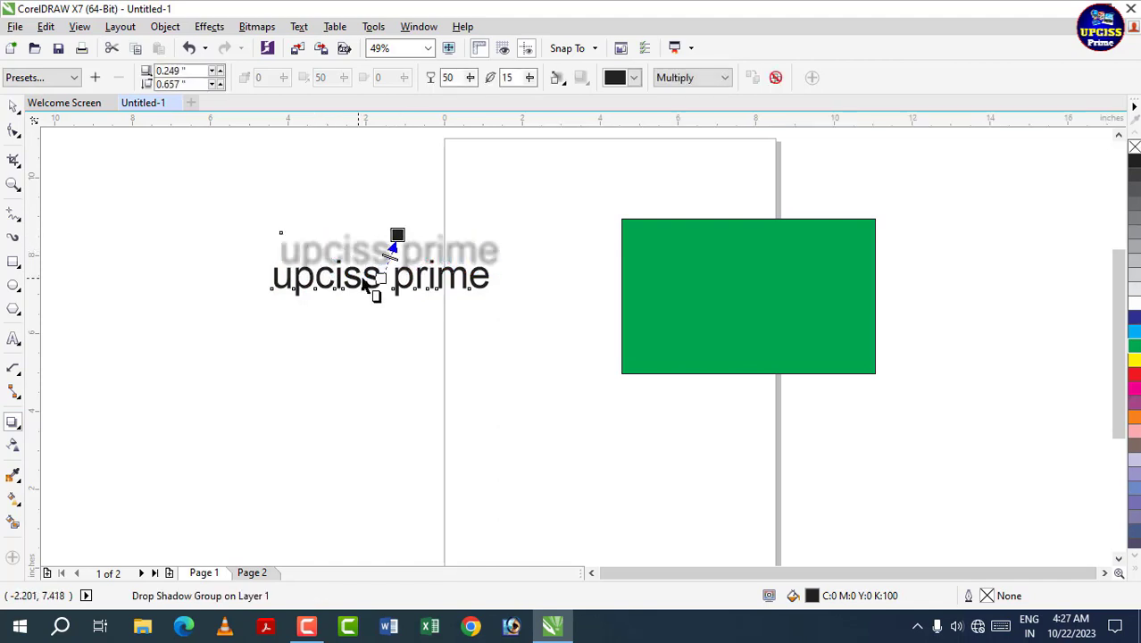
{"action": "left_click", "coordinate": [634, 78]}
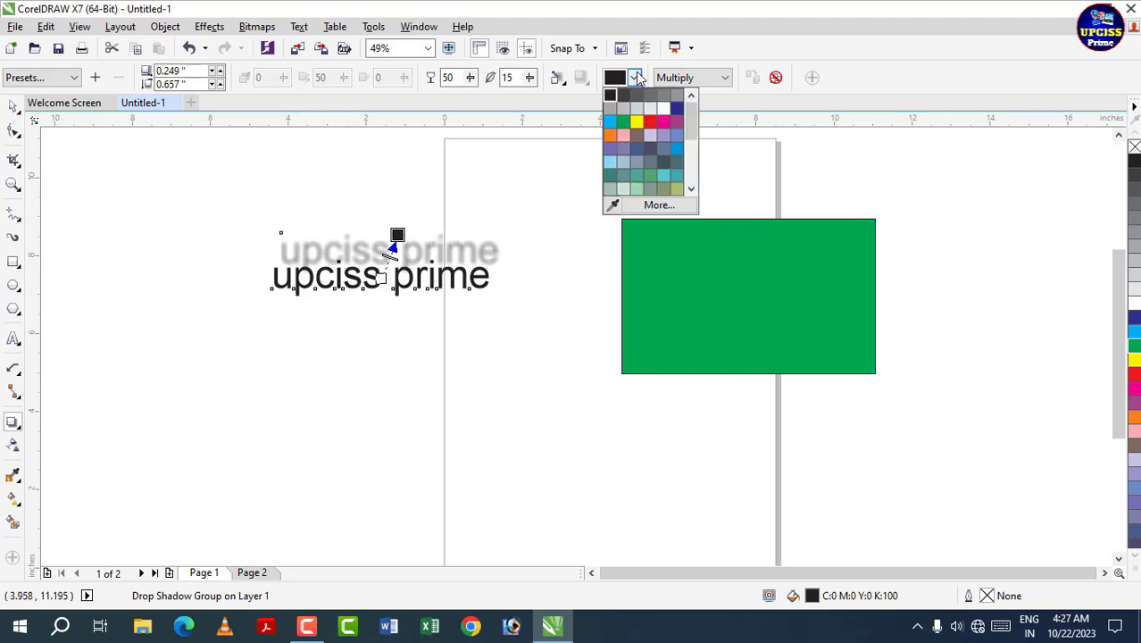
{"action": "left_click", "coordinate": [654, 128]}
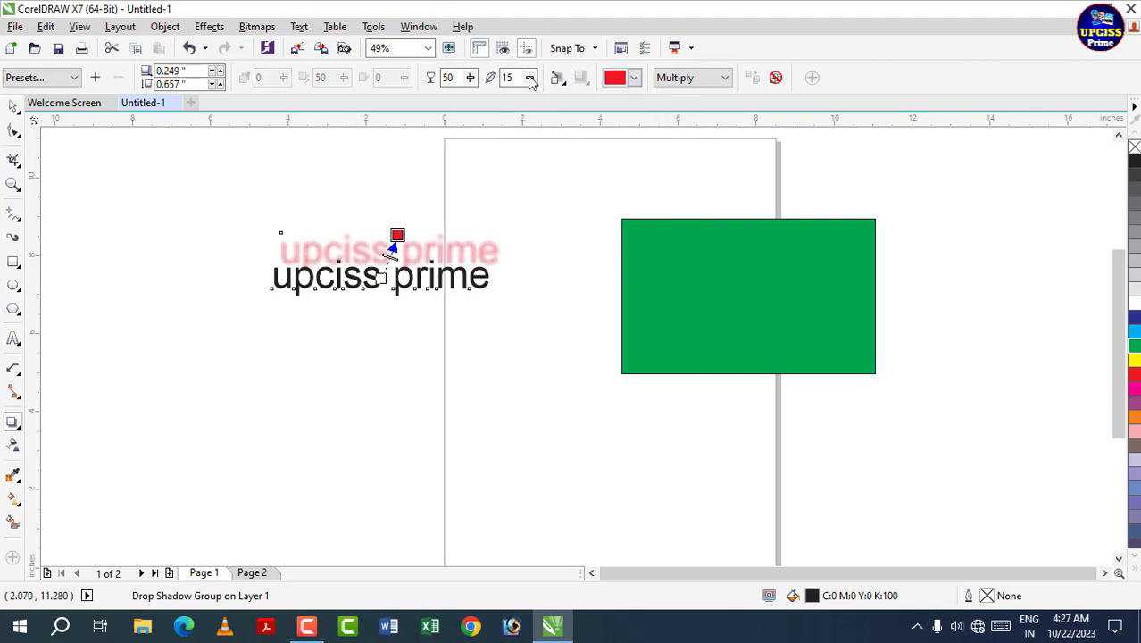
Set the text shadow's opacity to 92 and its feathering to 23.
{"action": "left_click", "coordinate": [469, 78]}
{"action": "left_click_drag", "start_coordinate": [469, 103], "coordinate": [534, 103]}
{"action": "left_click", "coordinate": [469, 78]}
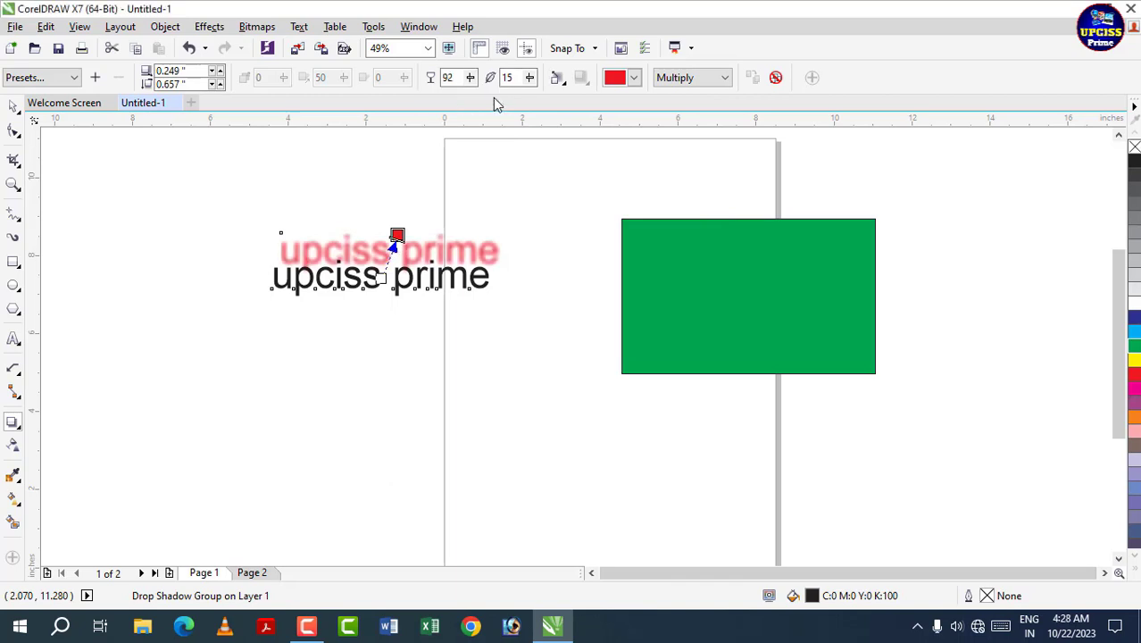
{"action": "left_click", "coordinate": [529, 78]}
{"action": "left_click", "coordinate": [538, 104]}
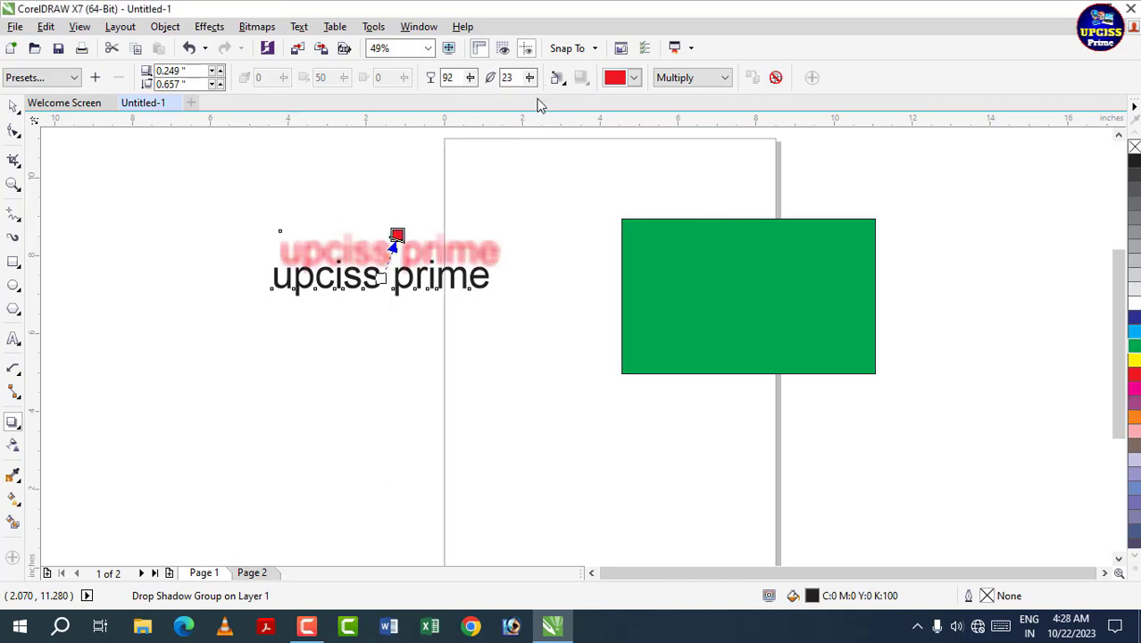
Try the Middle, Inside and Outside feathering directions on the text shadow, and settle on Middle.
{"action": "left_click", "coordinate": [556, 78]}
{"action": "left_click", "coordinate": [585, 114]}
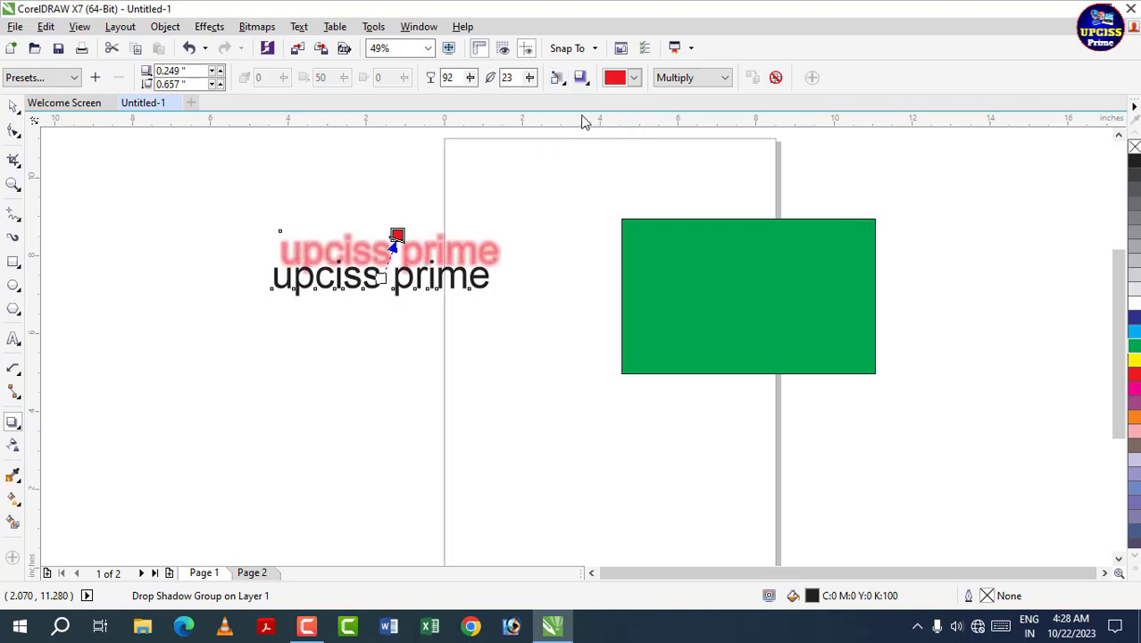
{"action": "left_click", "coordinate": [556, 78]}
{"action": "left_click", "coordinate": [585, 97]}
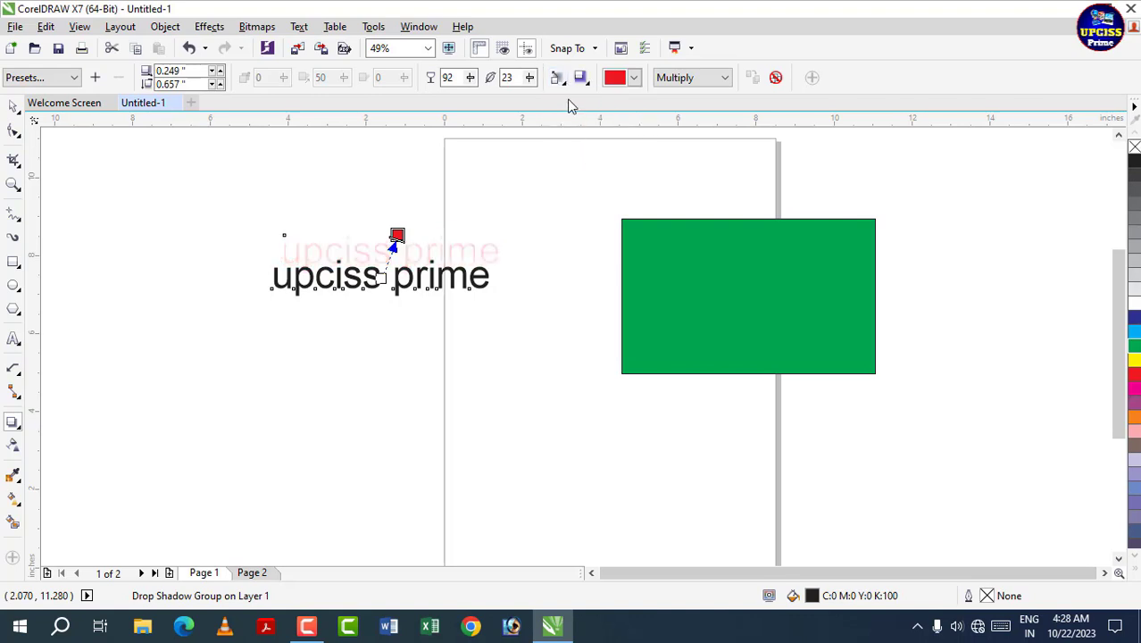
{"action": "left_click", "coordinate": [555, 78]}
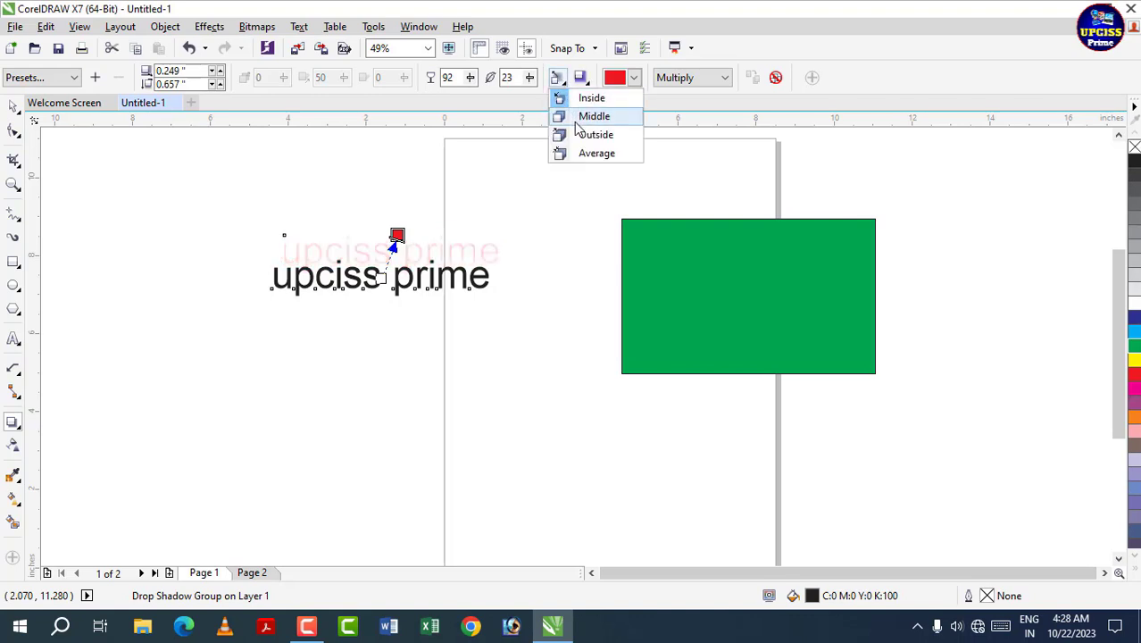
{"action": "left_click", "coordinate": [585, 132]}
{"action": "left_click", "coordinate": [555, 78]}
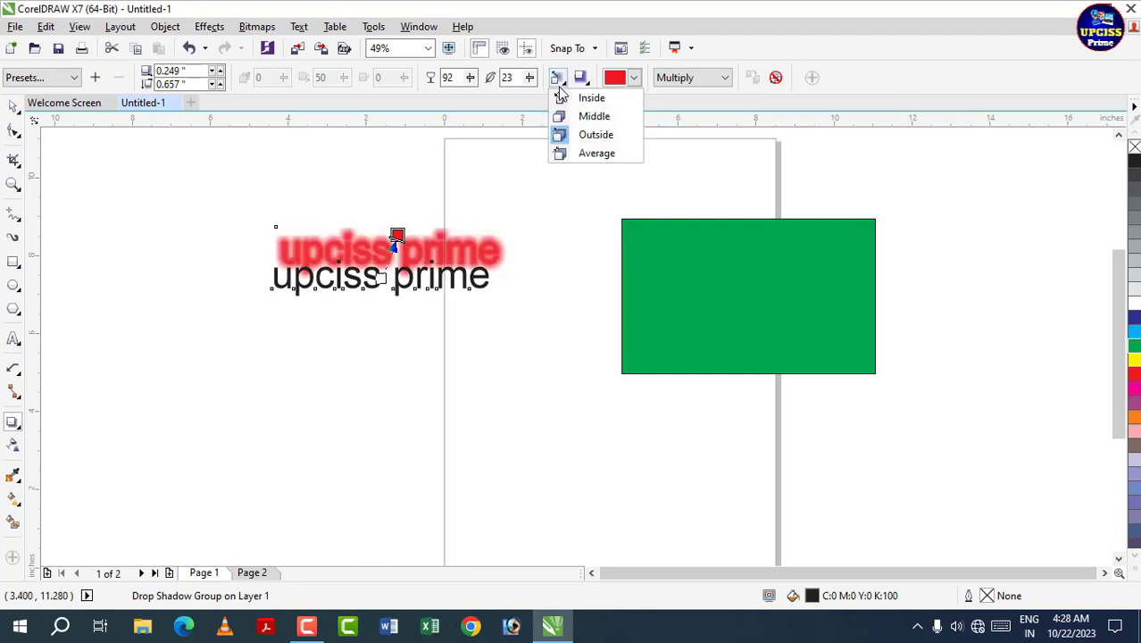
{"action": "left_click", "coordinate": [561, 115]}
Apply the Squared feathering edge to the text shadow and deselect the text.
{"action": "left_click", "coordinate": [587, 83]}
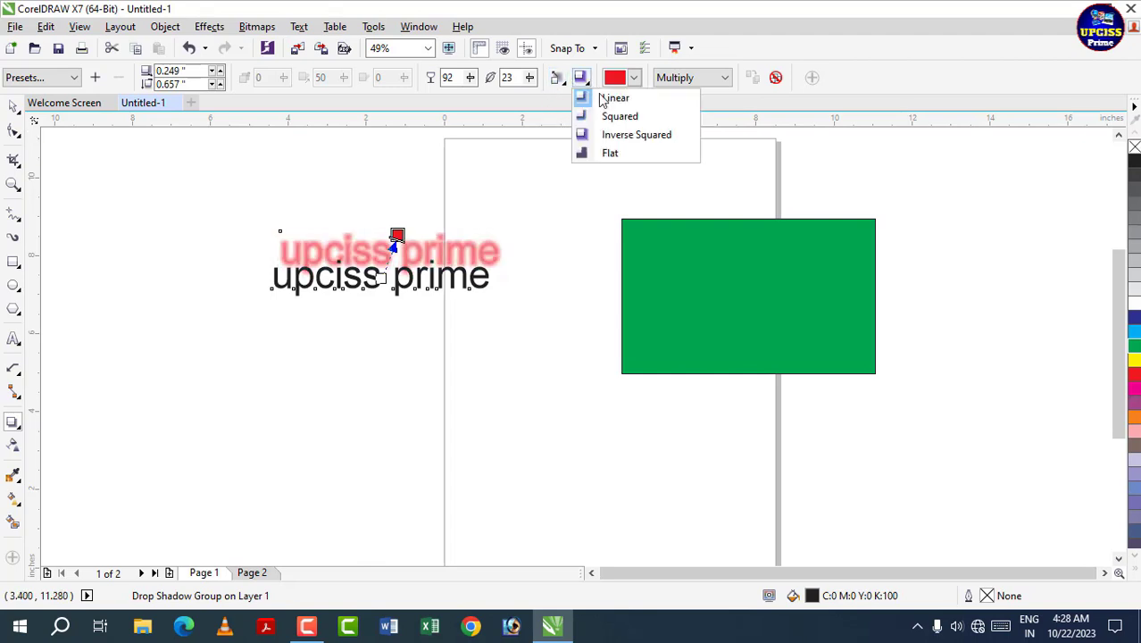
{"action": "left_click", "coordinate": [612, 114]}
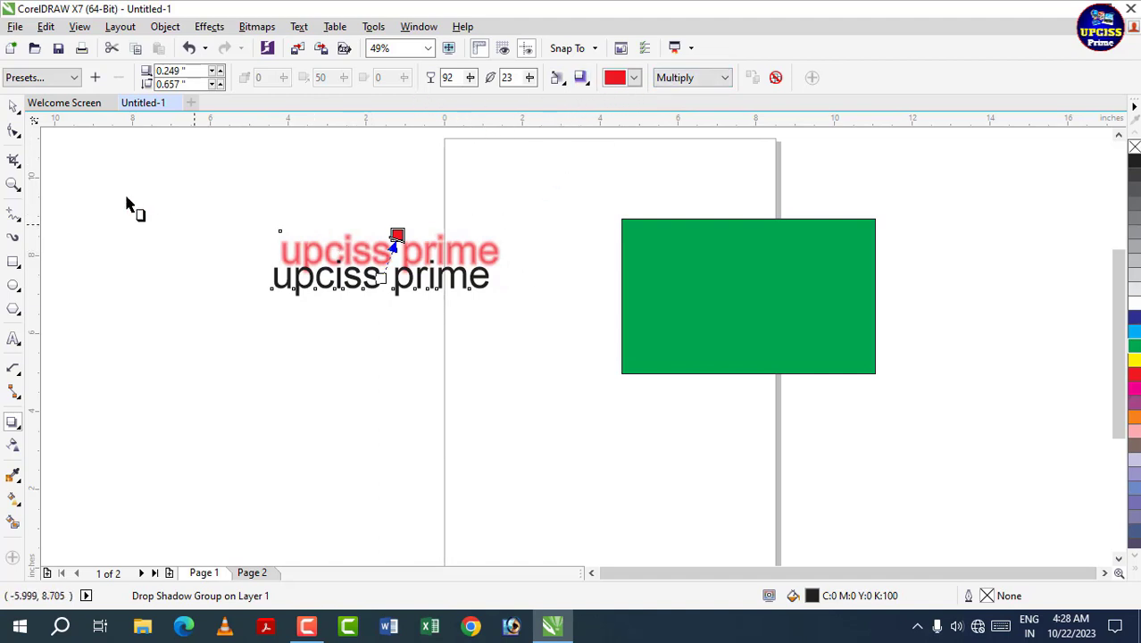
{"action": "left_click", "coordinate": [215, 208]}
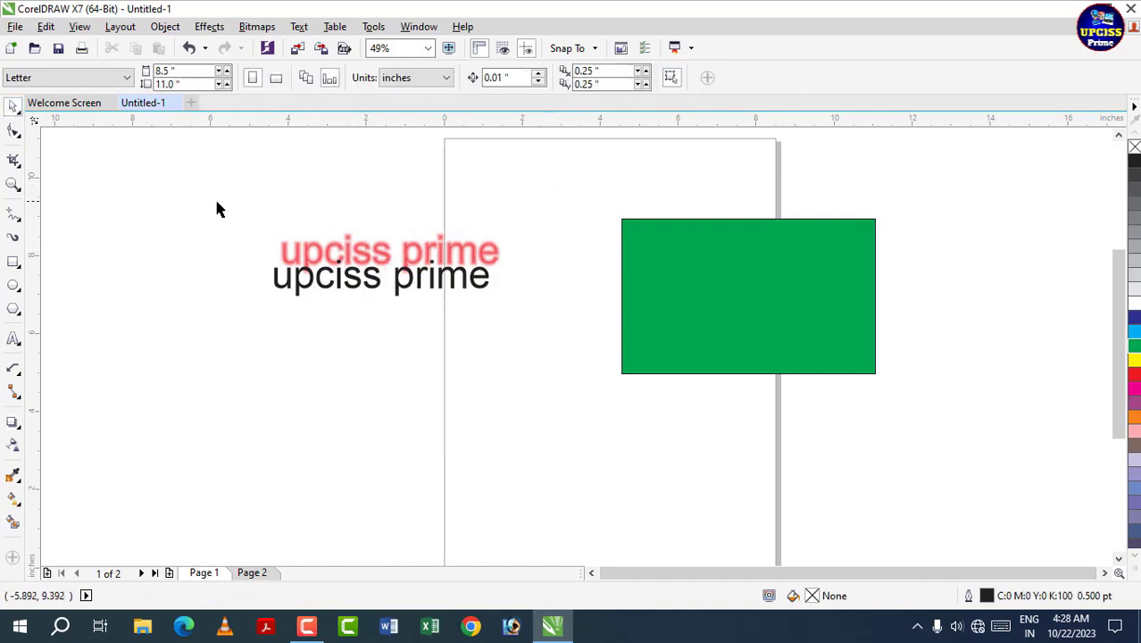
Delete the shadowed text and the green rectangle, and draw a square about 5.84 inches wide across the page's left edge.
{"action": "left_click_drag", "start_coordinate": [199, 172], "coordinate": [973, 502]}
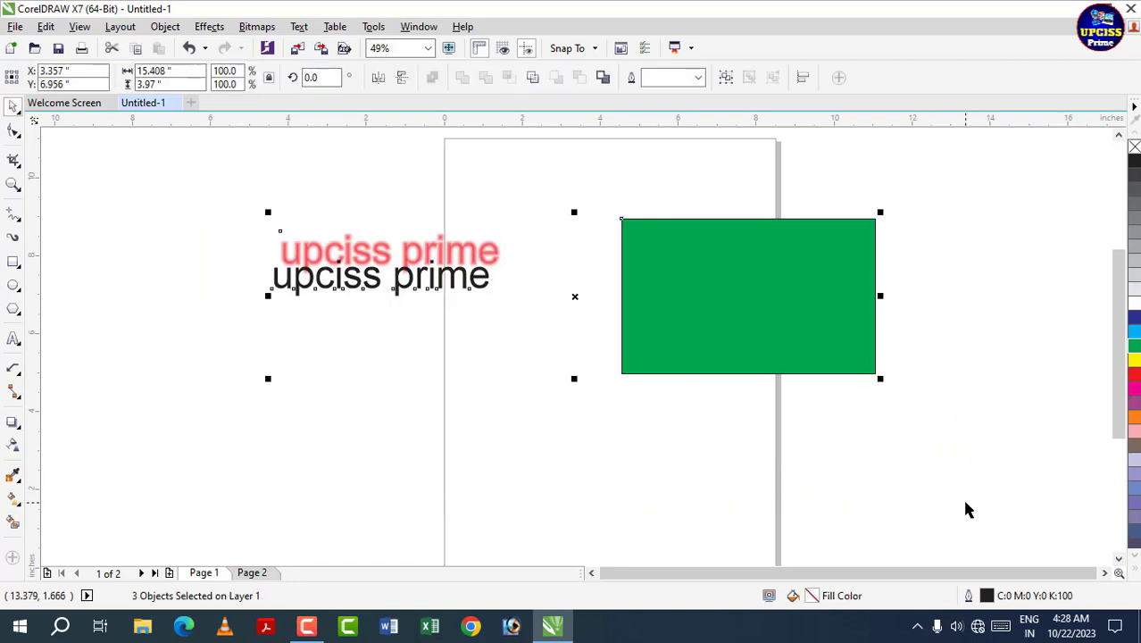
{"action": "key", "text": "Delete"}
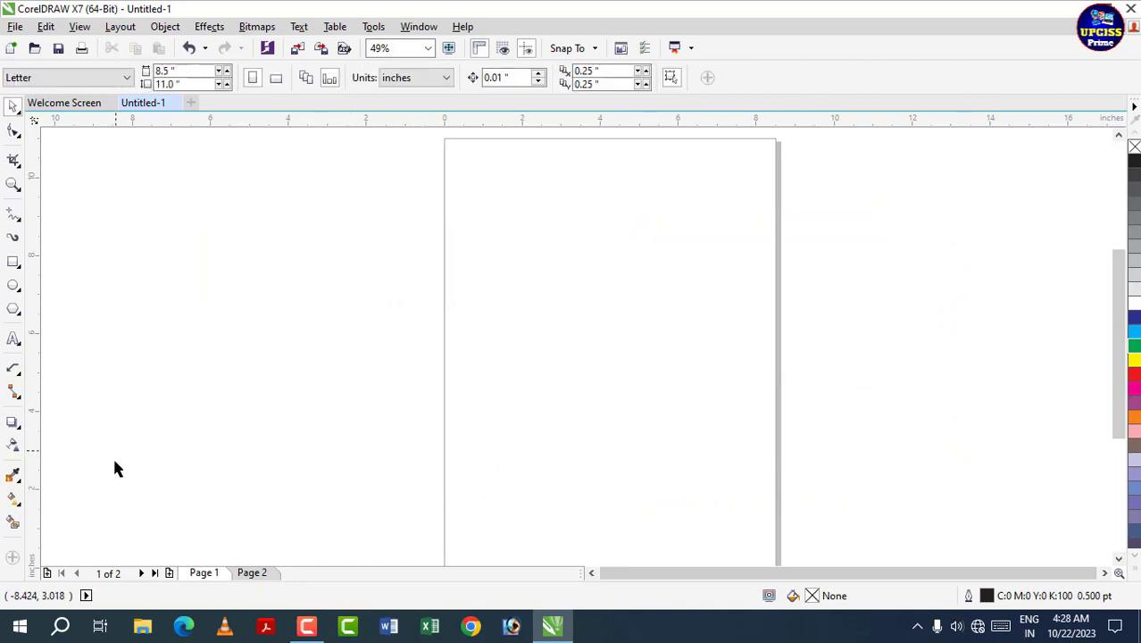
{"action": "left_click", "coordinate": [14, 423]}
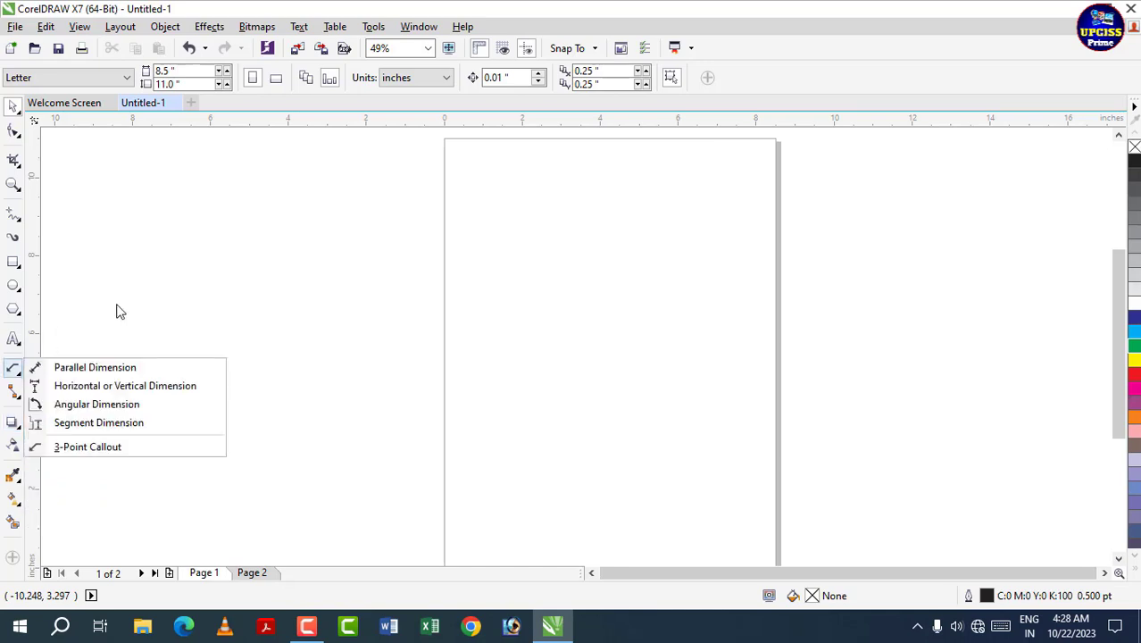
{"action": "left_click", "coordinate": [14, 264]}
{"action": "left_click_drag", "start_coordinate": [338, 198], "coordinate": [564, 414]}
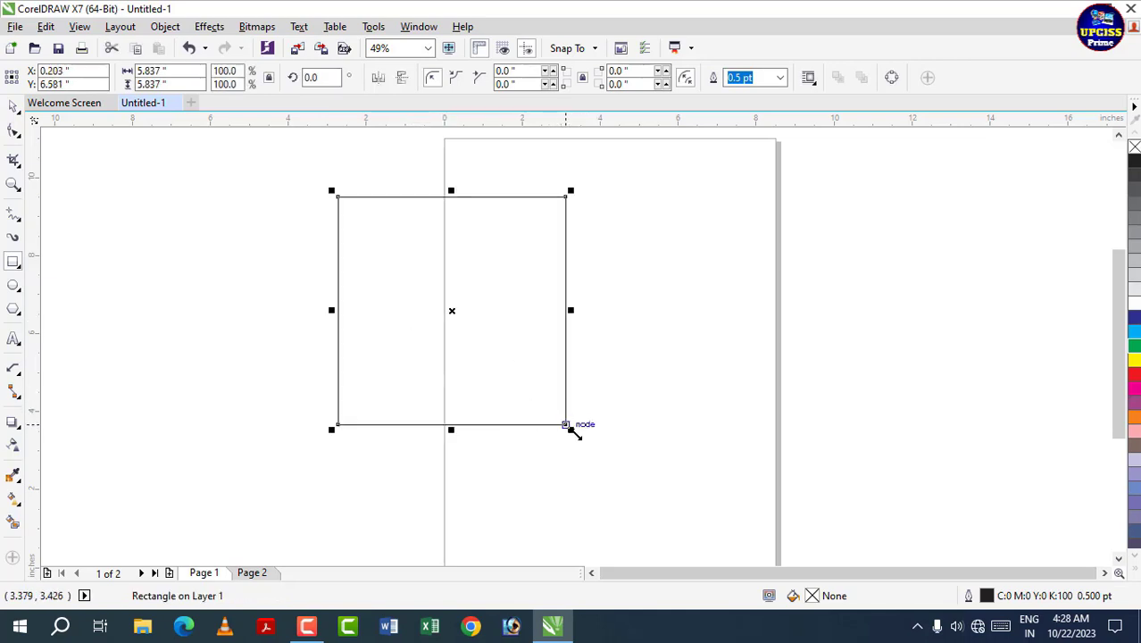
Try nesting two smaller concentric copies inside the square, and undo both copies.
{"action": "left_click_drag", "start_coordinate": [572, 430], "coordinate": [548, 406]}
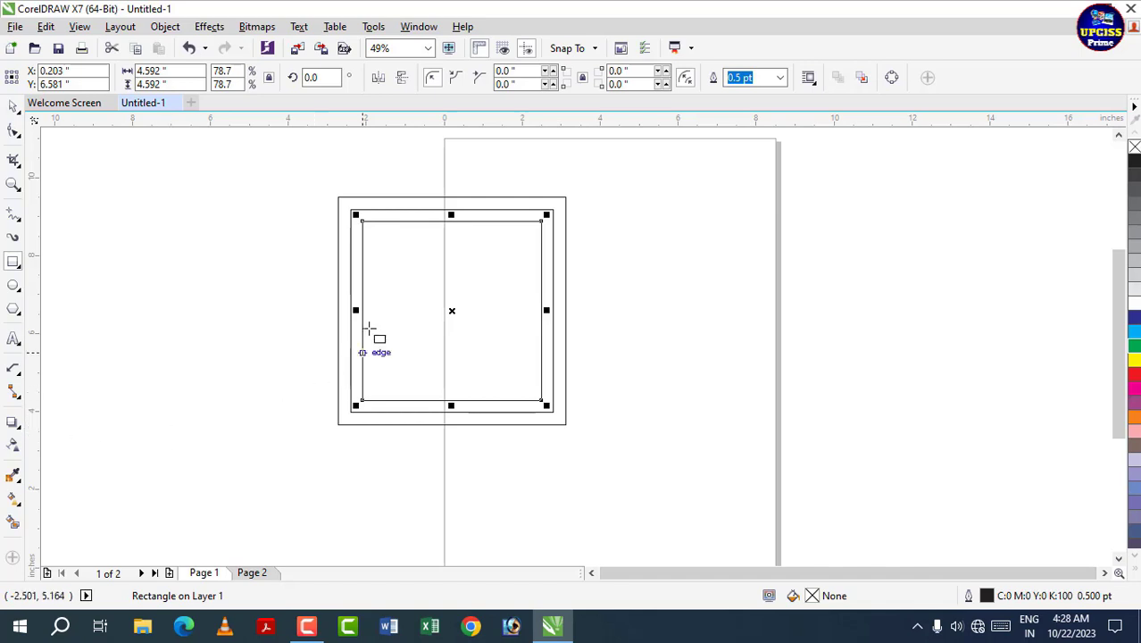
{"action": "key", "text": "ctrl+z"}
{"action": "key", "text": "ctrl+z"}
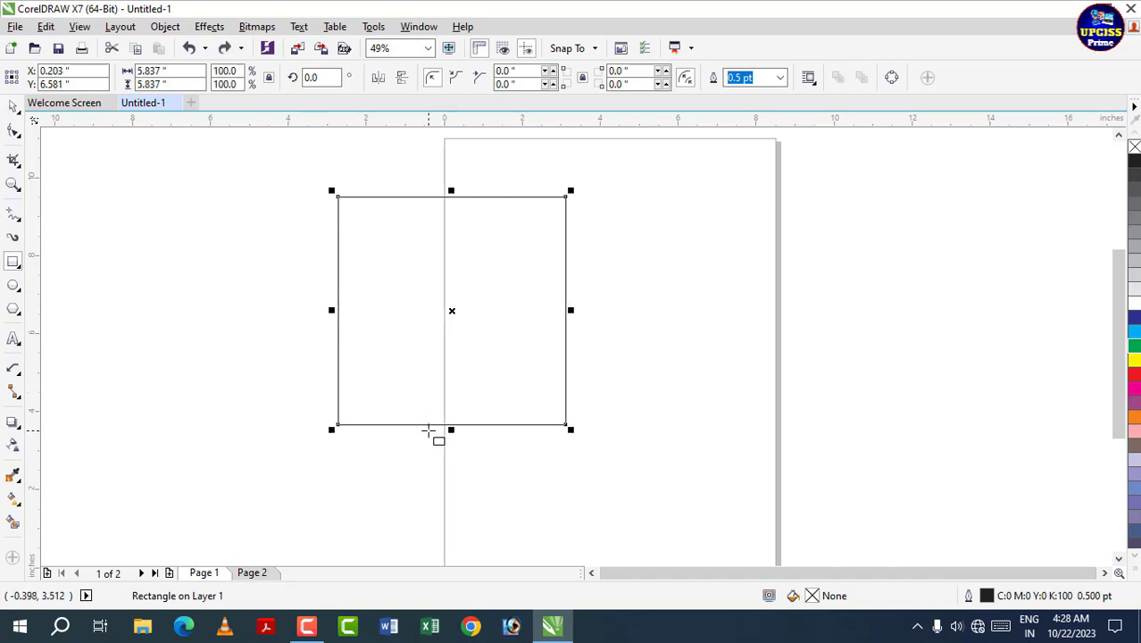
Move the square right to about X 0.93 inches and contour it inward with an offset of about 0.28 inches and 2 steps.
{"action": "left_click", "coordinate": [12, 106]}
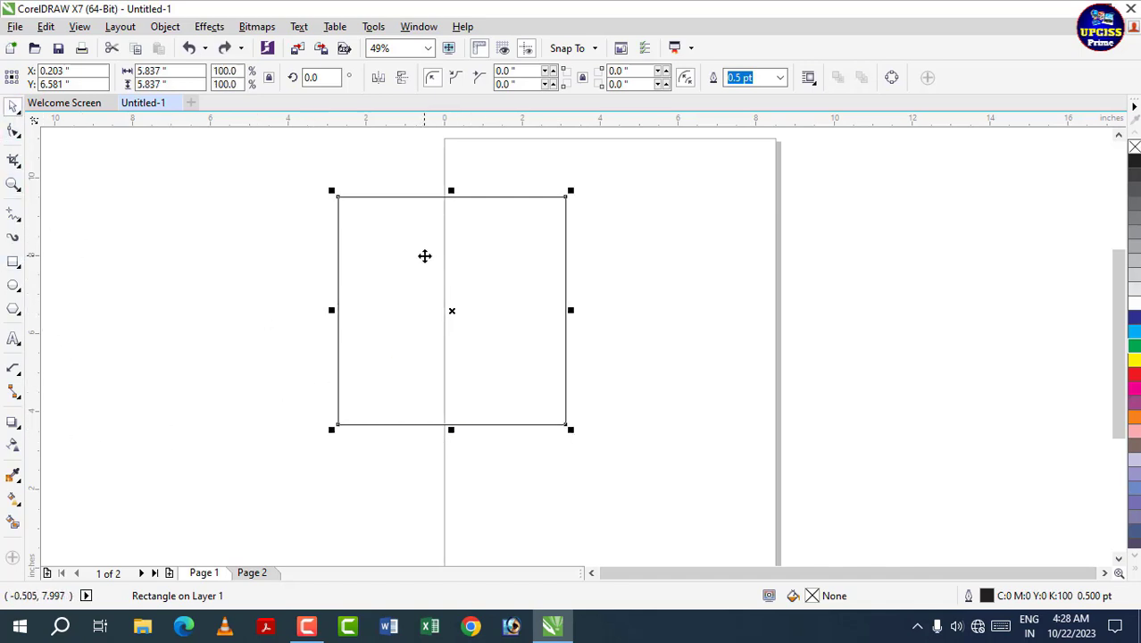
{"action": "left_click_drag", "start_coordinate": [424, 256], "coordinate": [453, 256]}
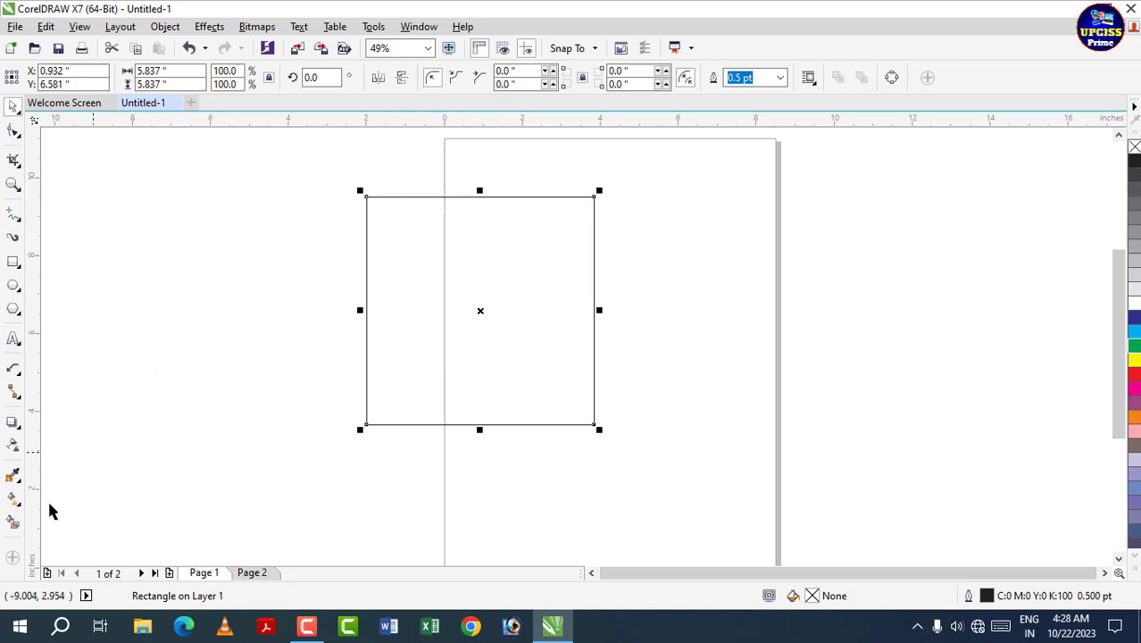
{"action": "left_click", "coordinate": [15, 424]}
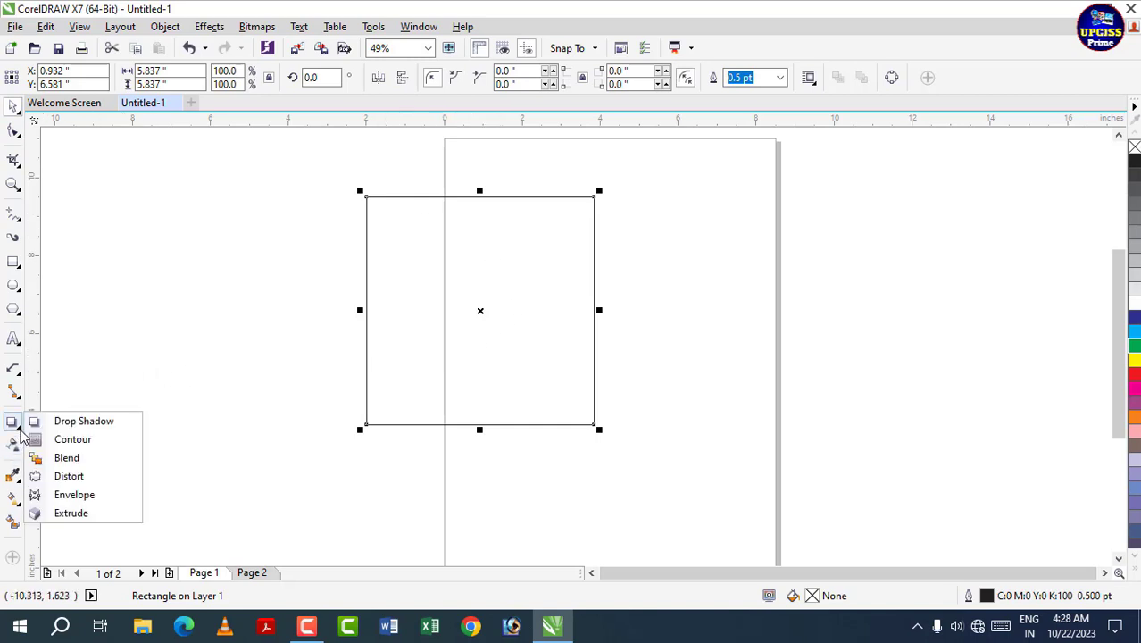
{"action": "left_click", "coordinate": [85, 442]}
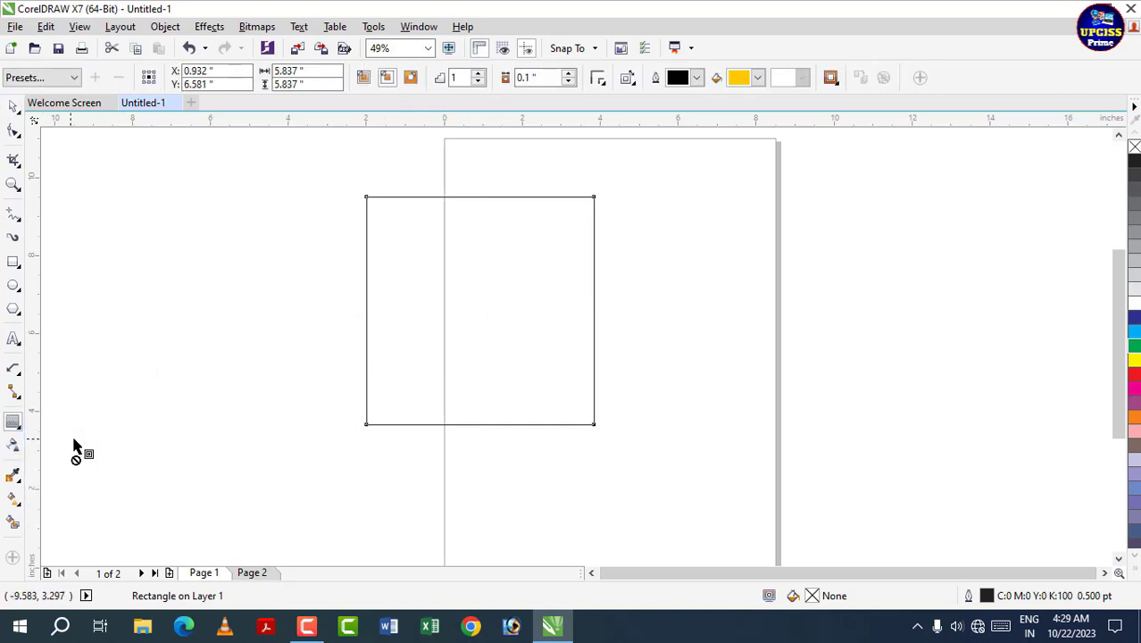
{"action": "left_click_drag", "start_coordinate": [478, 198], "coordinate": [476, 215]}
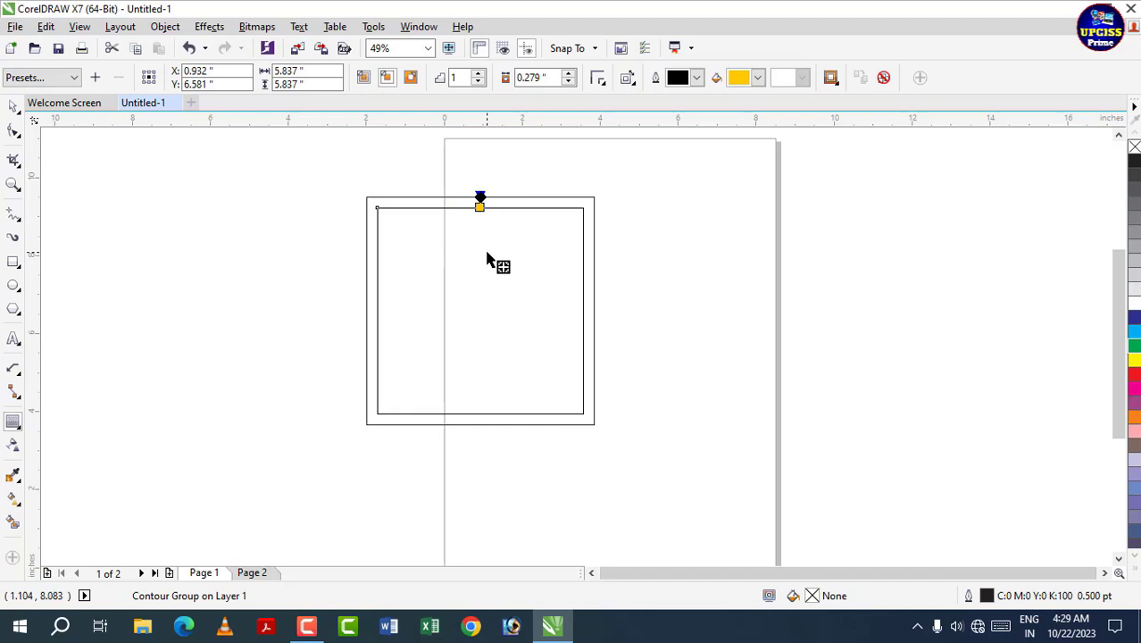
{"action": "left_click", "coordinate": [478, 74]}
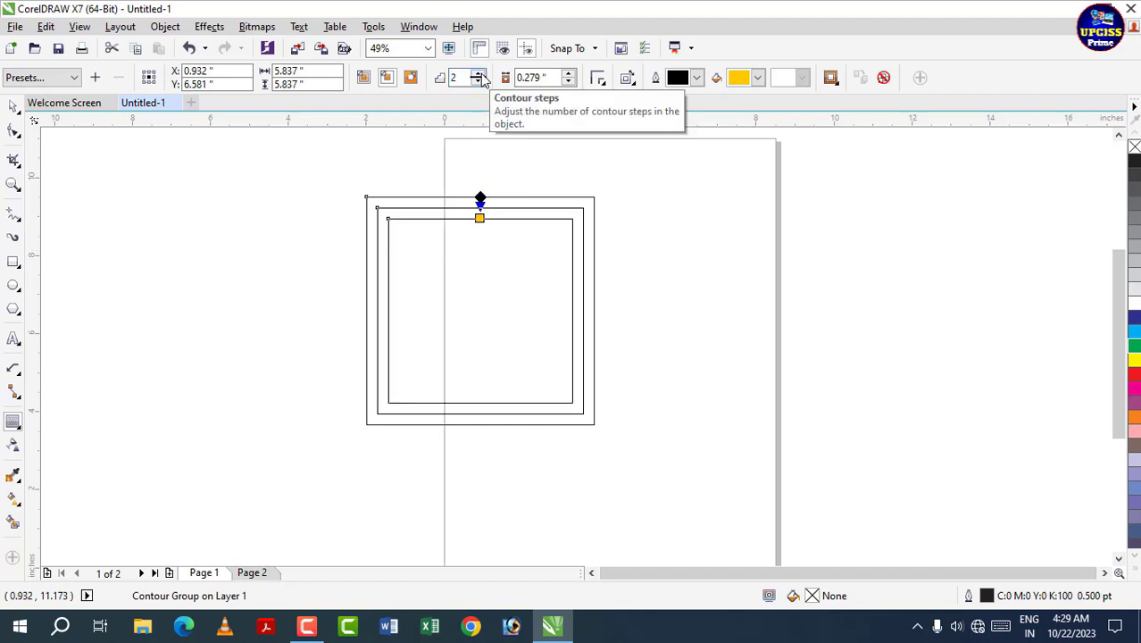
Increase the number of inner contour steps on the square to 10.
{"action": "left_click", "coordinate": [479, 75]}
{"action": "left_click", "coordinate": [480, 75]}
{"action": "left_click", "coordinate": [480, 75]}
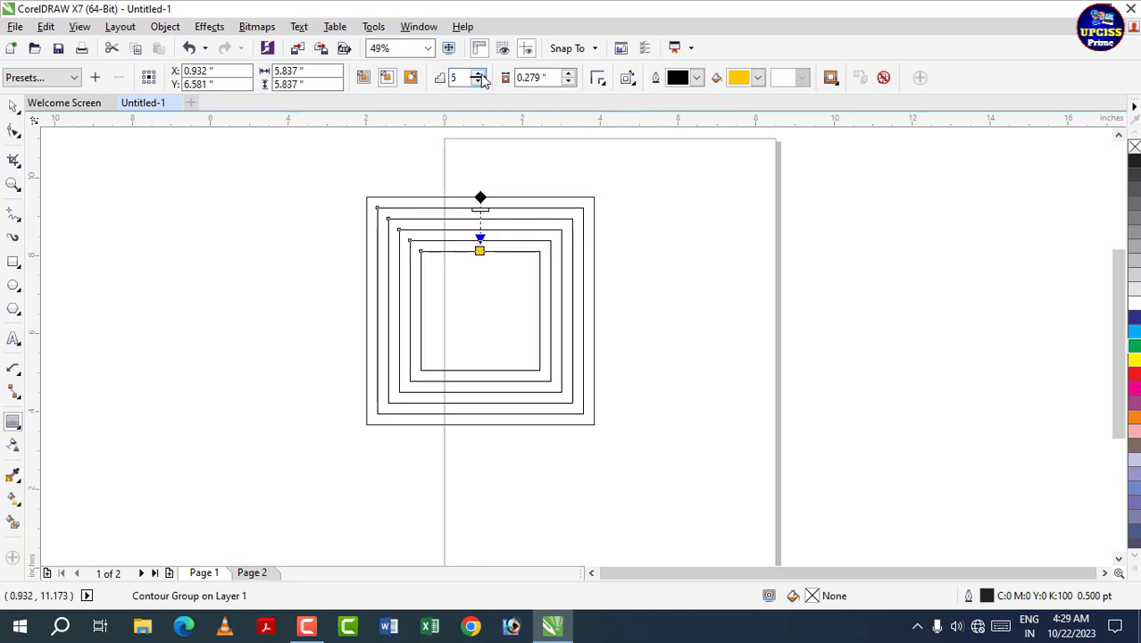
{"action": "left_click", "coordinate": [479, 75]}
{"action": "left_click", "coordinate": [479, 75]}
{"action": "left_click", "coordinate": [480, 75]}
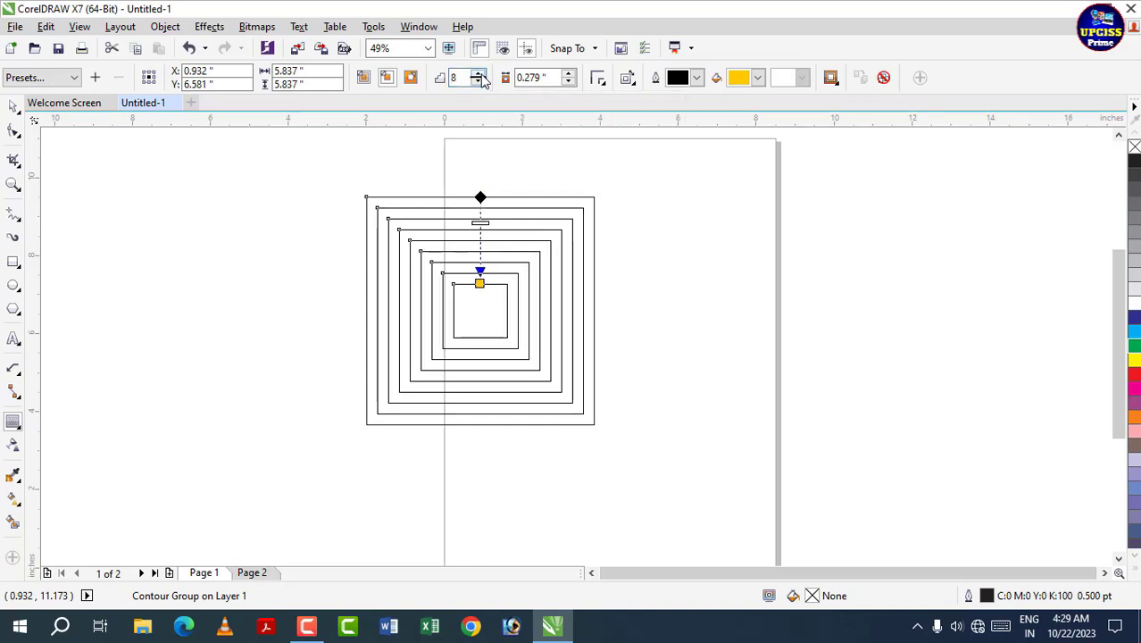
{"action": "left_click", "coordinate": [480, 75]}
{"action": "left_click", "coordinate": [479, 75]}
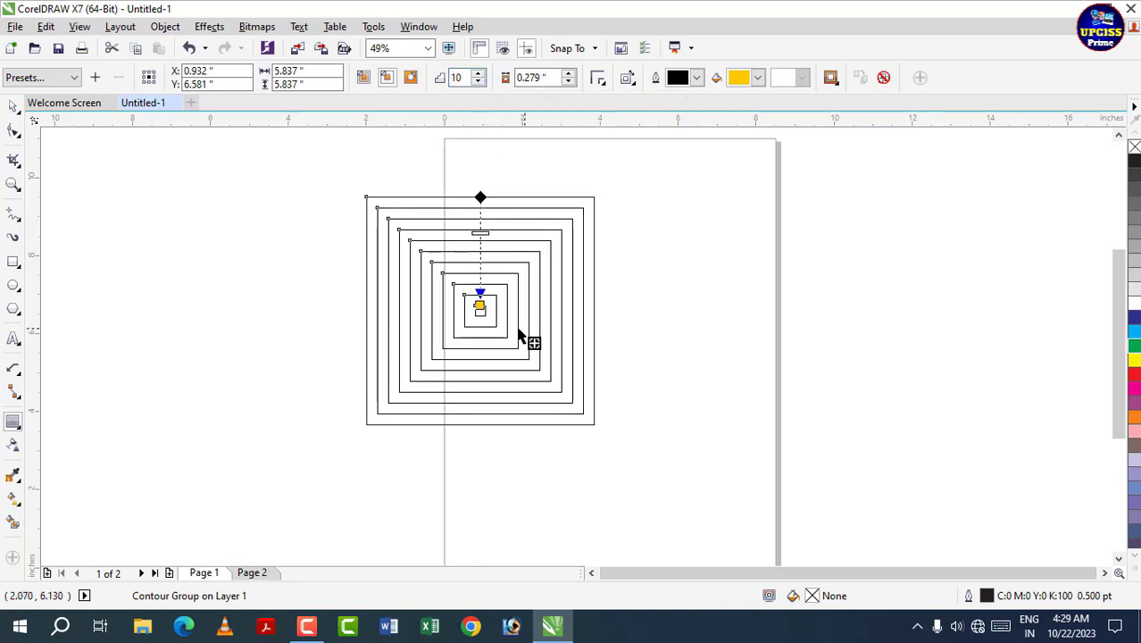
Shorten the inner contour to an offset of about 0.2 inches and raise its steps to 14.
{"action": "left_click_drag", "start_coordinate": [479, 310], "coordinate": [479, 276]}
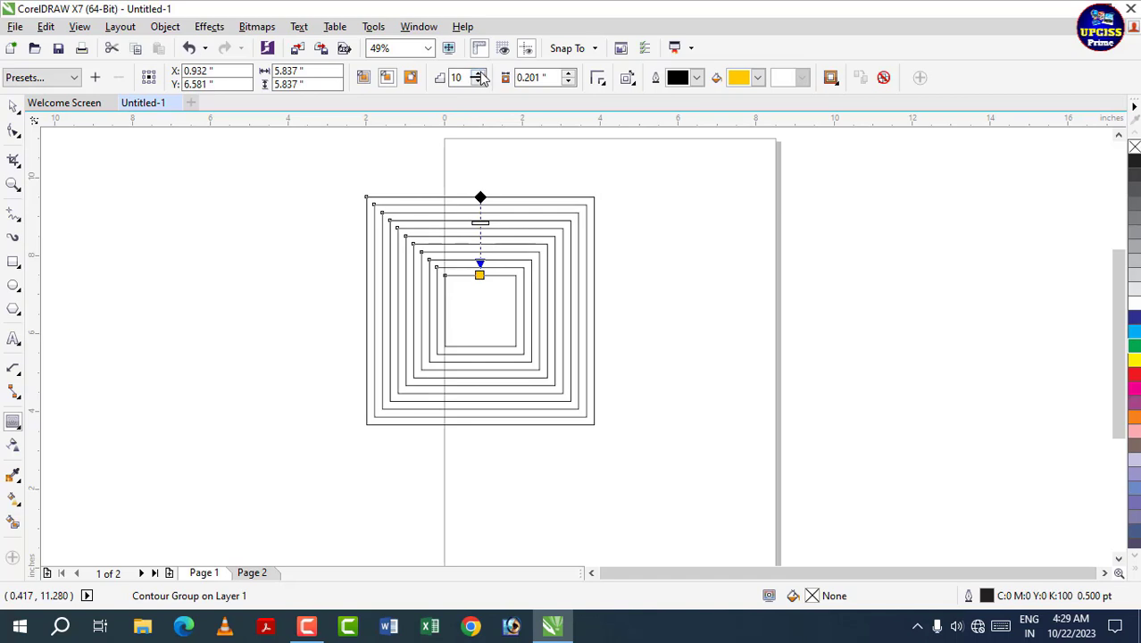
{"action": "left_click", "coordinate": [479, 74]}
{"action": "left_click", "coordinate": [479, 74]}
{"action": "left_click", "coordinate": [479, 75]}
{"action": "left_click", "coordinate": [479, 74]}
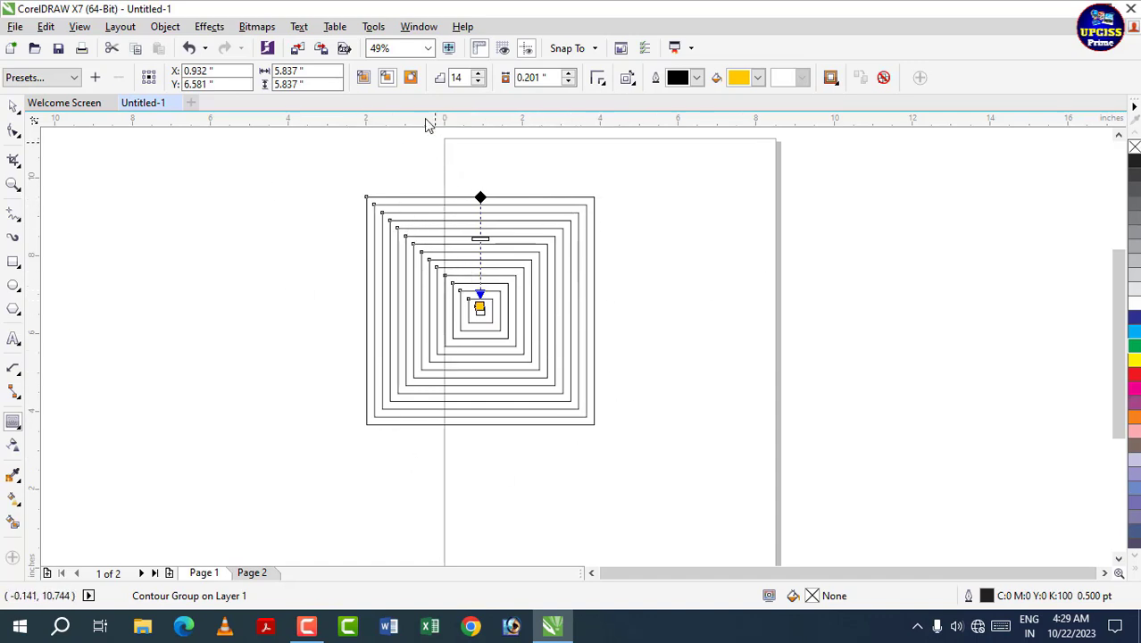
Try the outside, inside and to-center contour directions on the square, reducing the to-center offset to about 0.187 inches.
{"action": "left_click", "coordinate": [412, 79]}
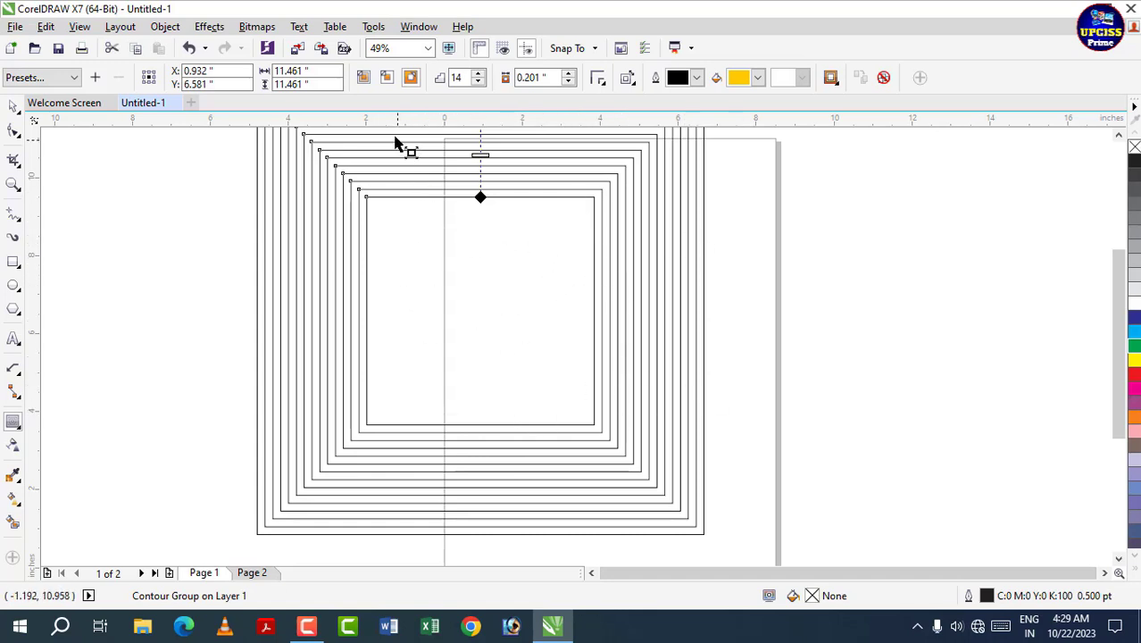
{"action": "left_click", "coordinate": [388, 82]}
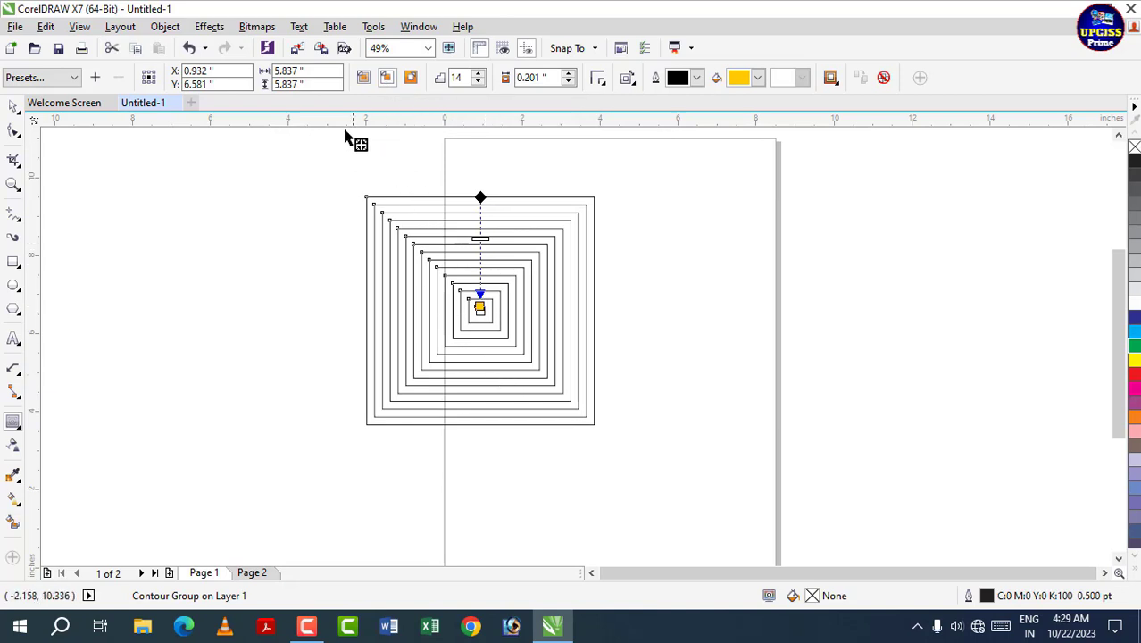
{"action": "left_click", "coordinate": [364, 82]}
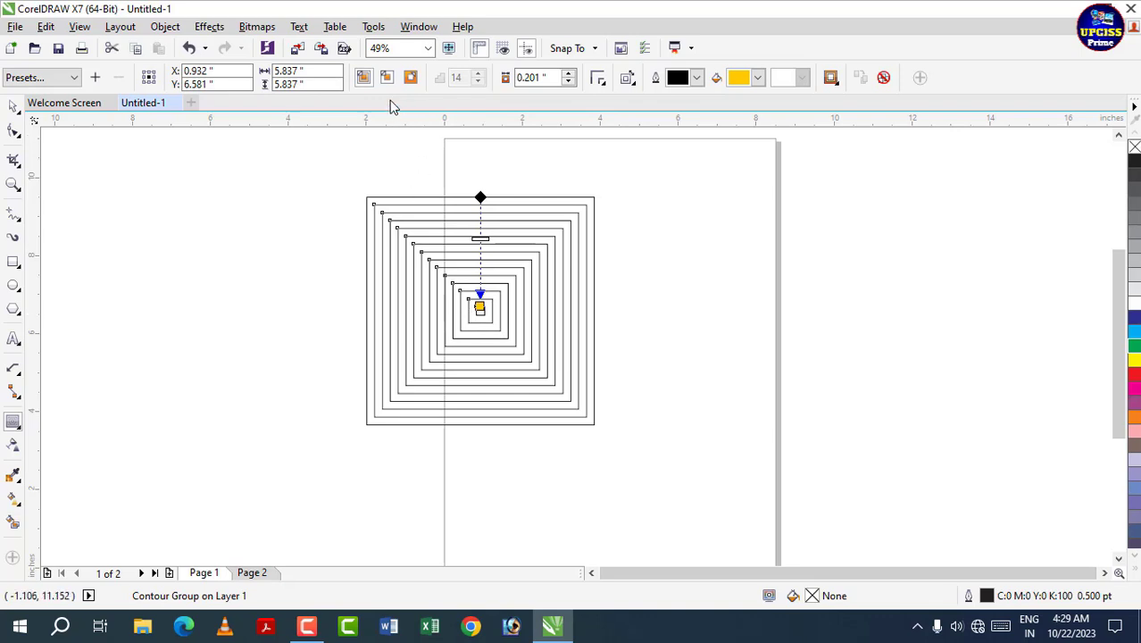
{"action": "left_click_drag", "start_coordinate": [480, 308], "coordinate": [479, 299]}
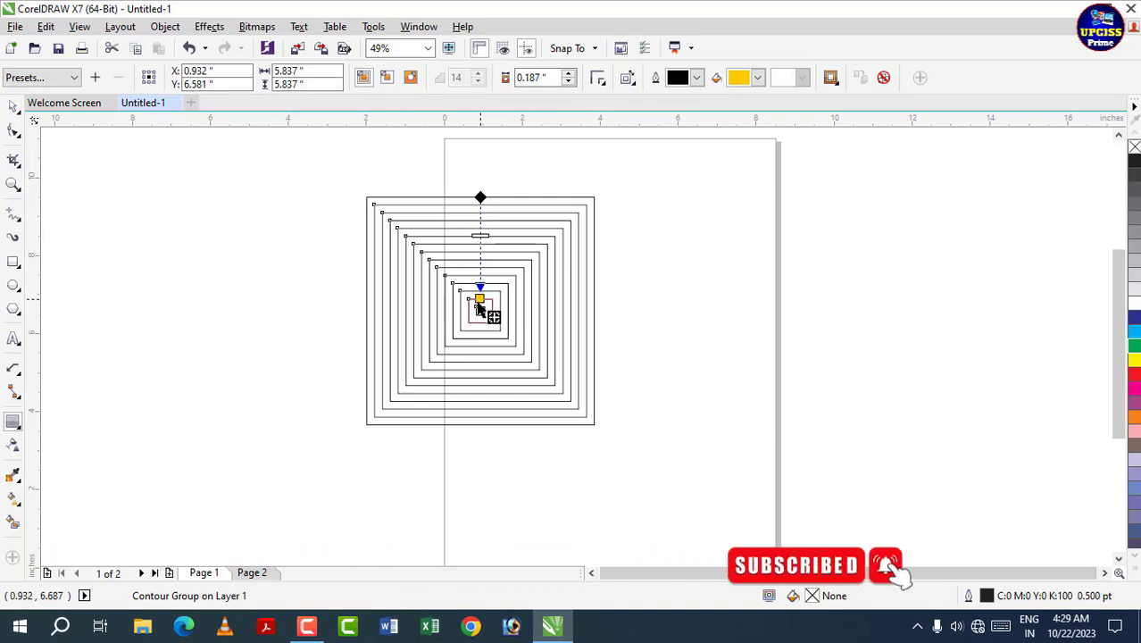
Raise the inner contour's offset to 0.247 inches, and pull it back to about 0.202 inches with 11 steps.
{"action": "left_click", "coordinate": [569, 74]}
{"action": "left_click", "coordinate": [569, 74]}
{"action": "left_click", "coordinate": [569, 74]}
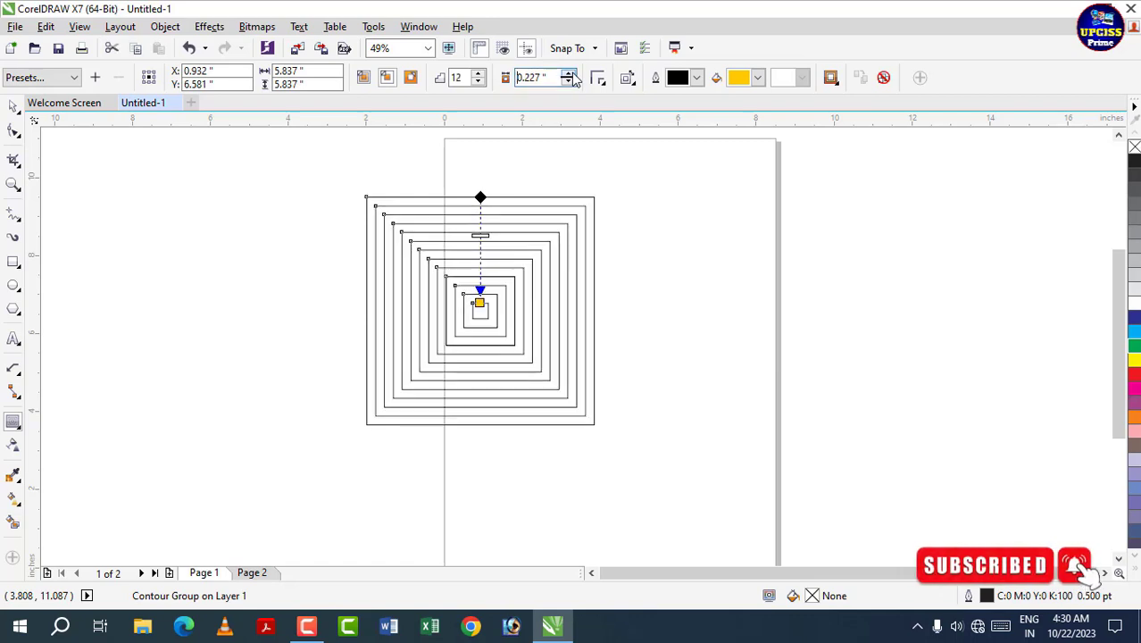
{"action": "left_click", "coordinate": [569, 74]}
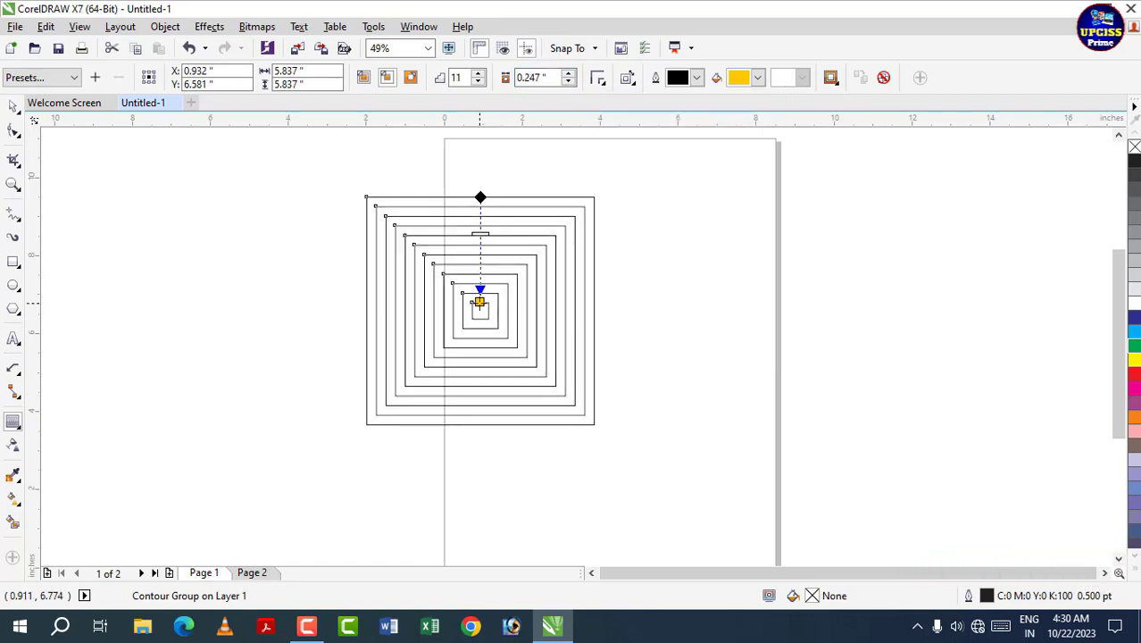
{"action": "left_click_drag", "start_coordinate": [479, 303], "coordinate": [480, 283]}
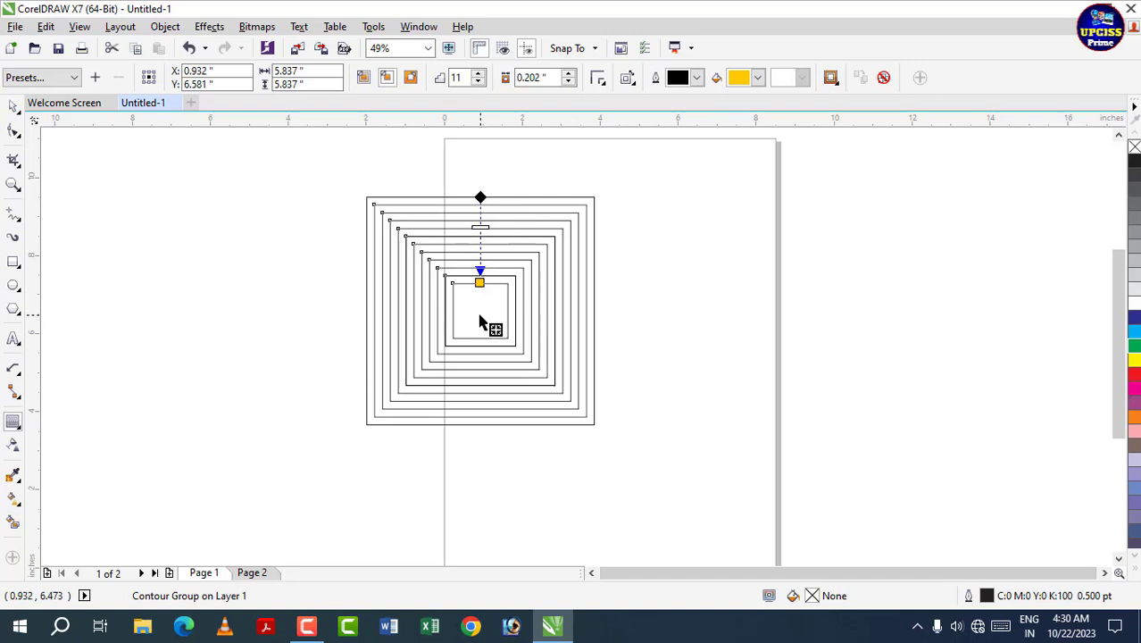
Set the contour's outline color to crimson and rework the contour to 18 steps with an offset of about 0.138 inches.
{"action": "left_click", "coordinate": [697, 78]}
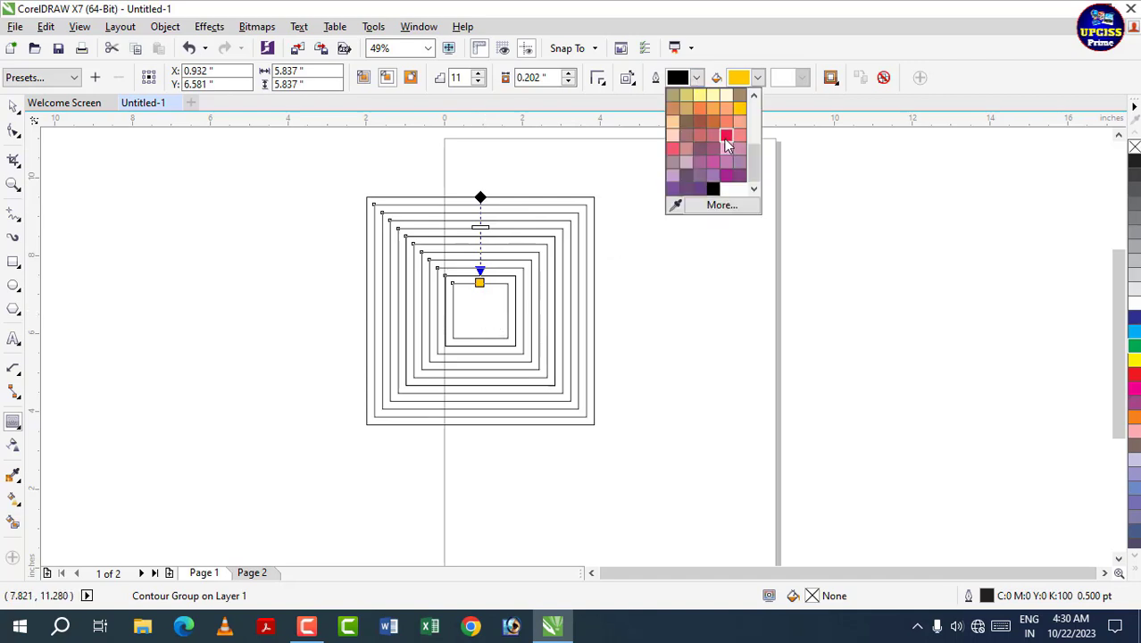
{"action": "left_click", "coordinate": [725, 137]}
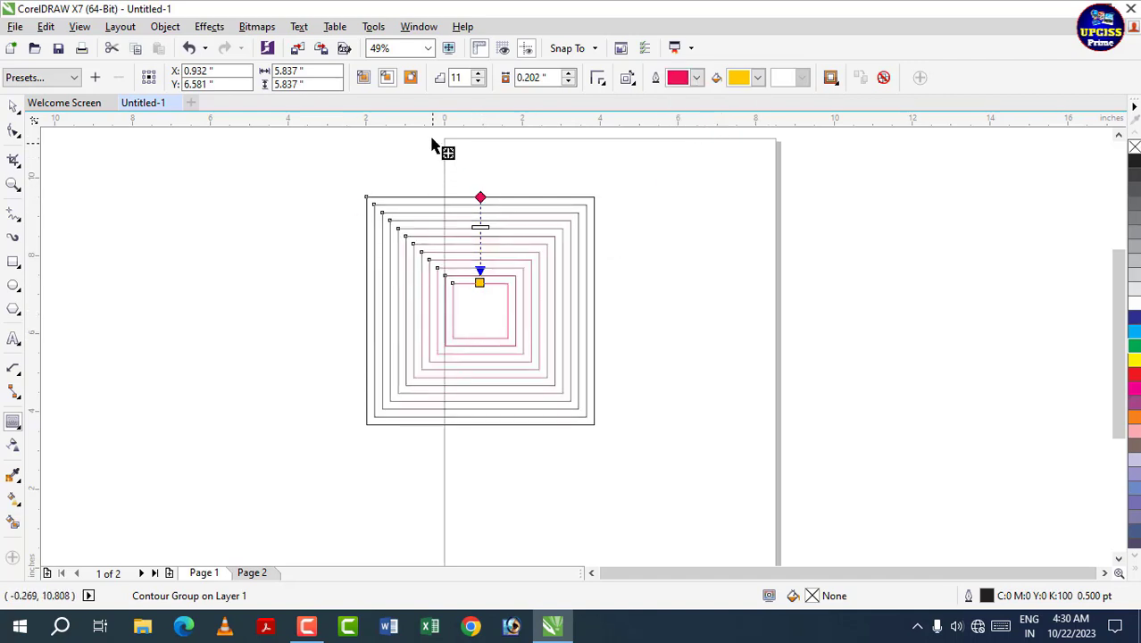
{"action": "left_click", "coordinate": [479, 74]}
{"action": "left_click", "coordinate": [479, 73]}
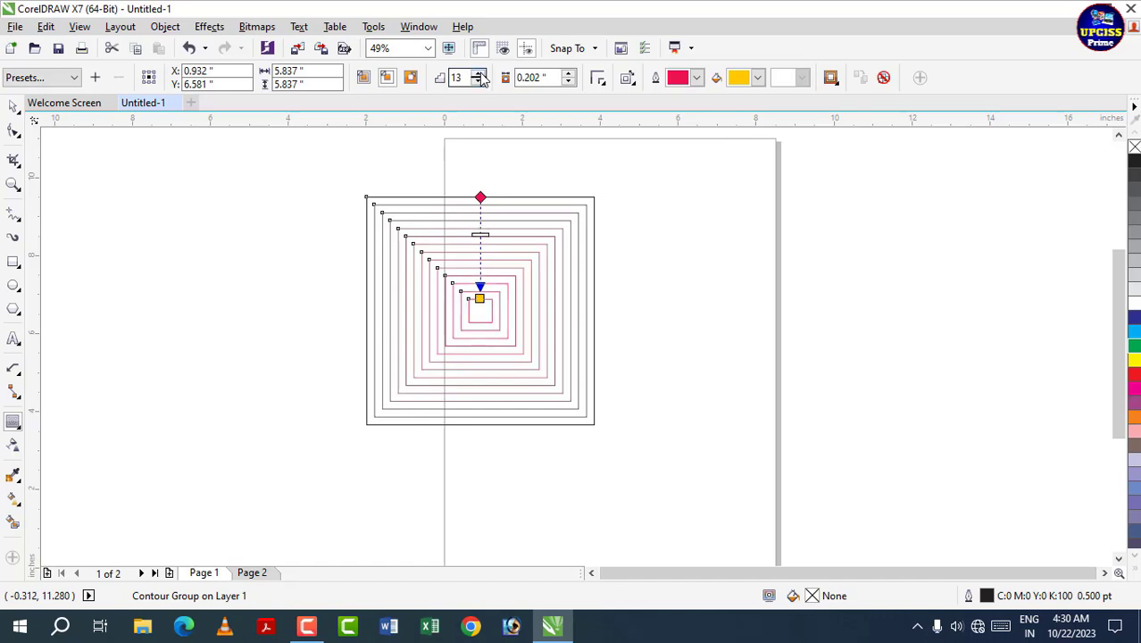
{"action": "left_click_drag", "start_coordinate": [480, 299], "coordinate": [479, 275]}
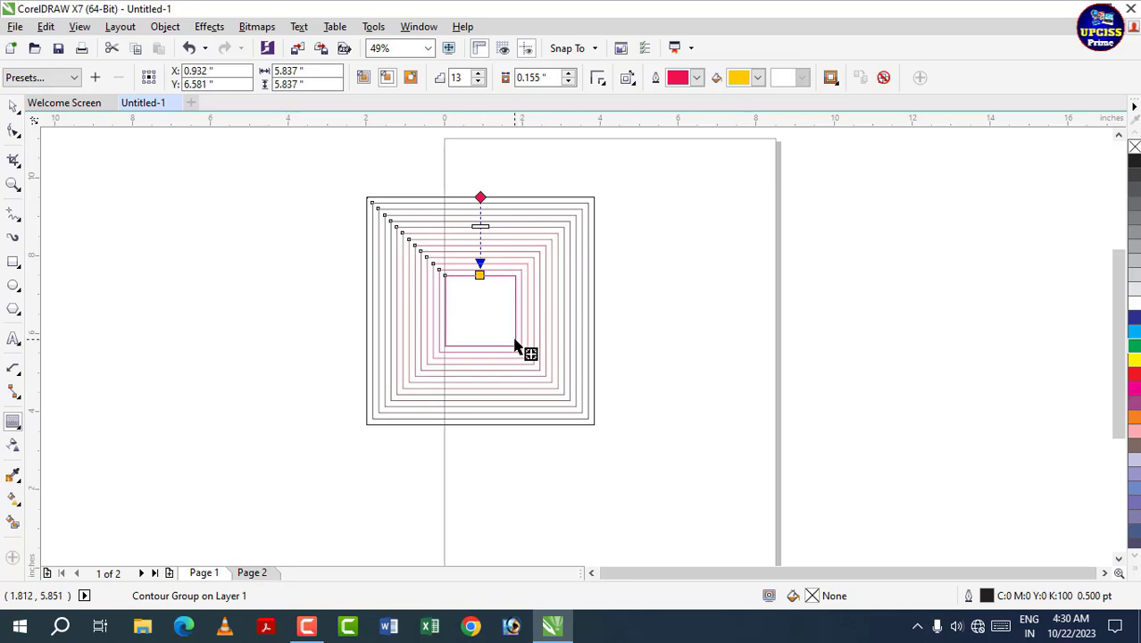
{"action": "mouse_move", "coordinate": [480, 275]}
{"action": "left_mouse_down"}
{"action": "mouse_move", "coordinate": [479, 318]}
{"action": "mouse_move", "coordinate": [480, 293]}
{"action": "left_mouse_up"}
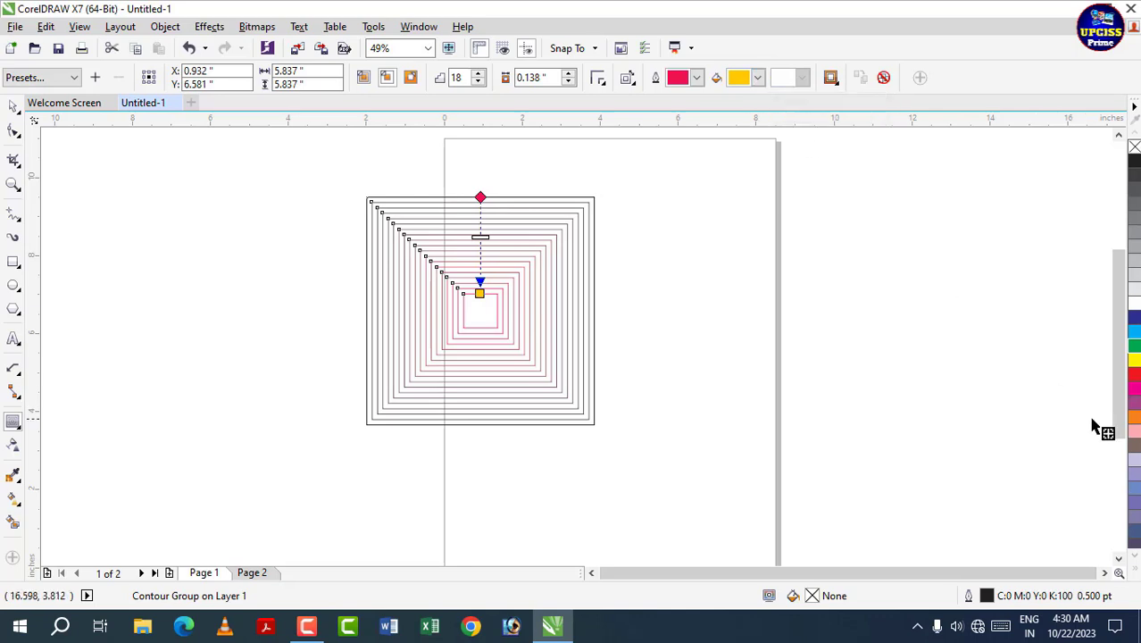
Fill the square with cyan and try a crimson contour fill, returning to the amber fill with the crimson contour outline.
{"action": "left_click", "coordinate": [1134, 340]}
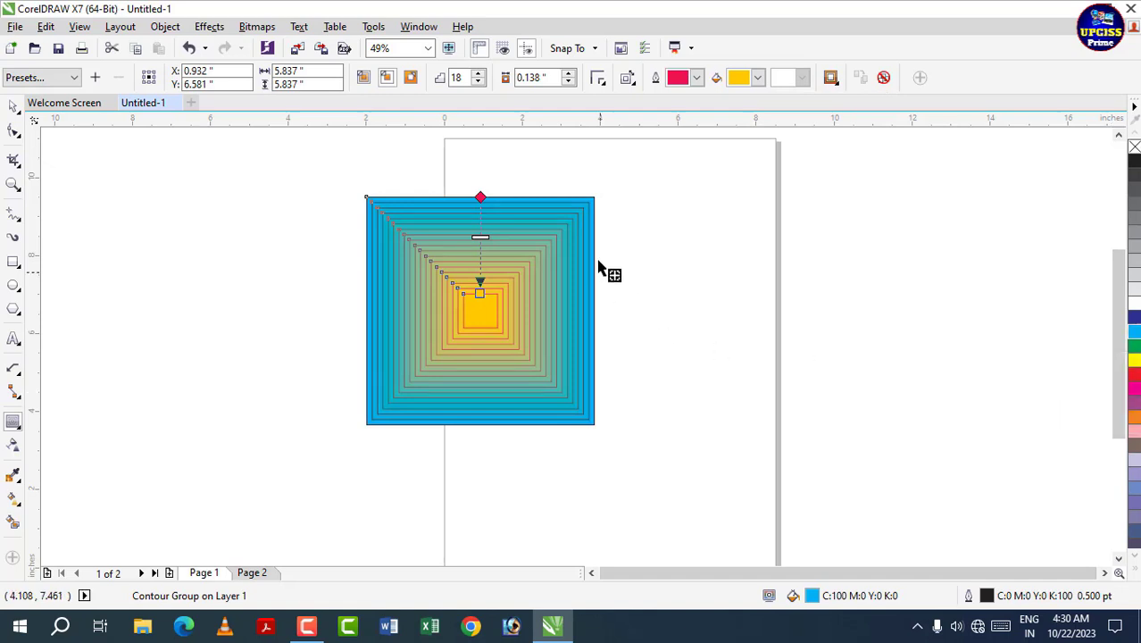
{"action": "left_click", "coordinate": [758, 79]}
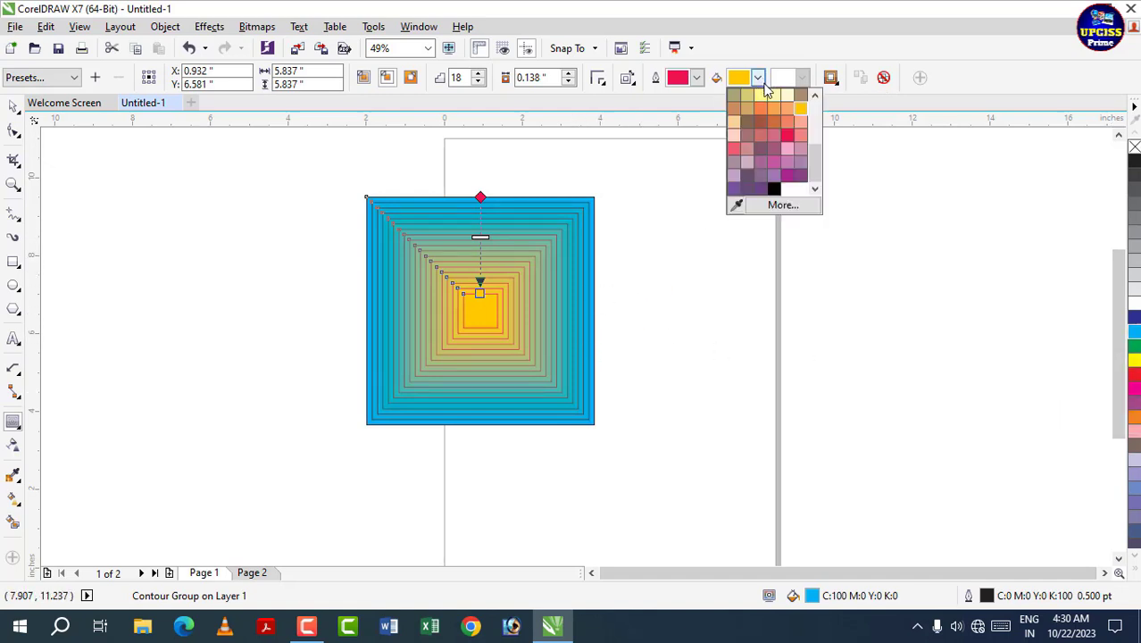
{"action": "left_click", "coordinate": [788, 136]}
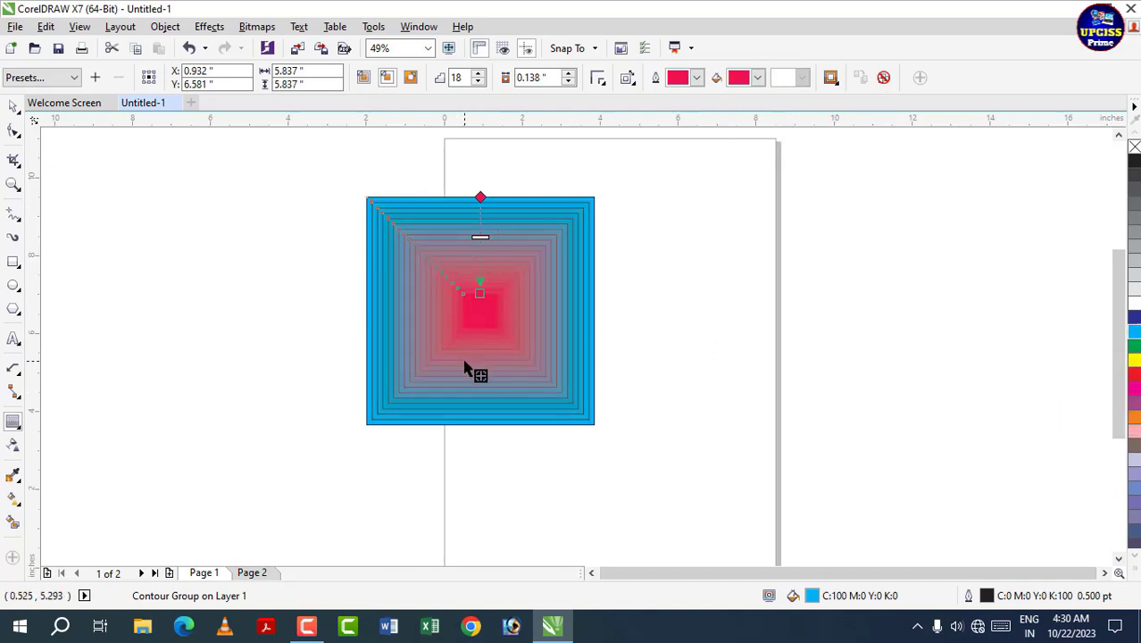
{"action": "left_click", "coordinate": [758, 79]}
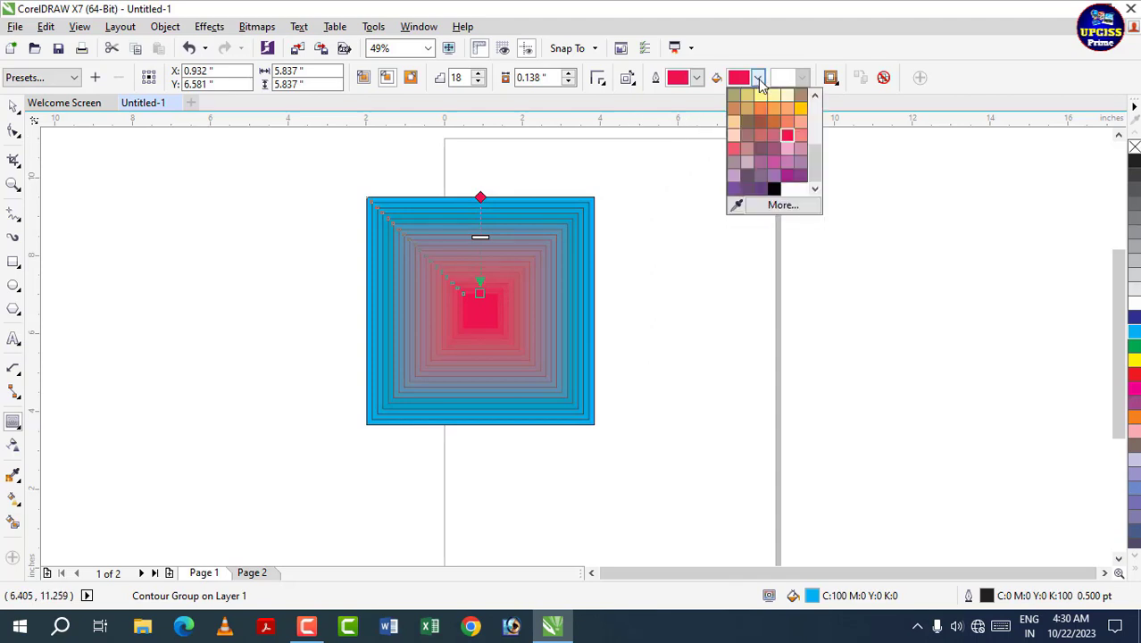
{"action": "left_click", "coordinate": [799, 111]}
{"action": "left_click", "coordinate": [697, 79]}
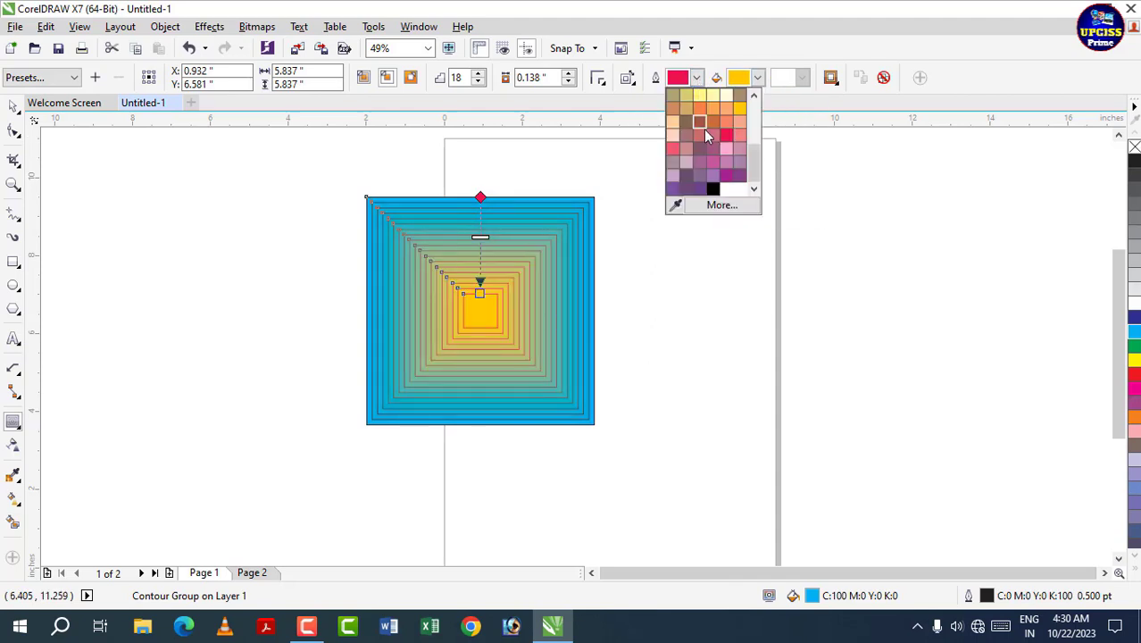
{"action": "left_click", "coordinate": [728, 135]}
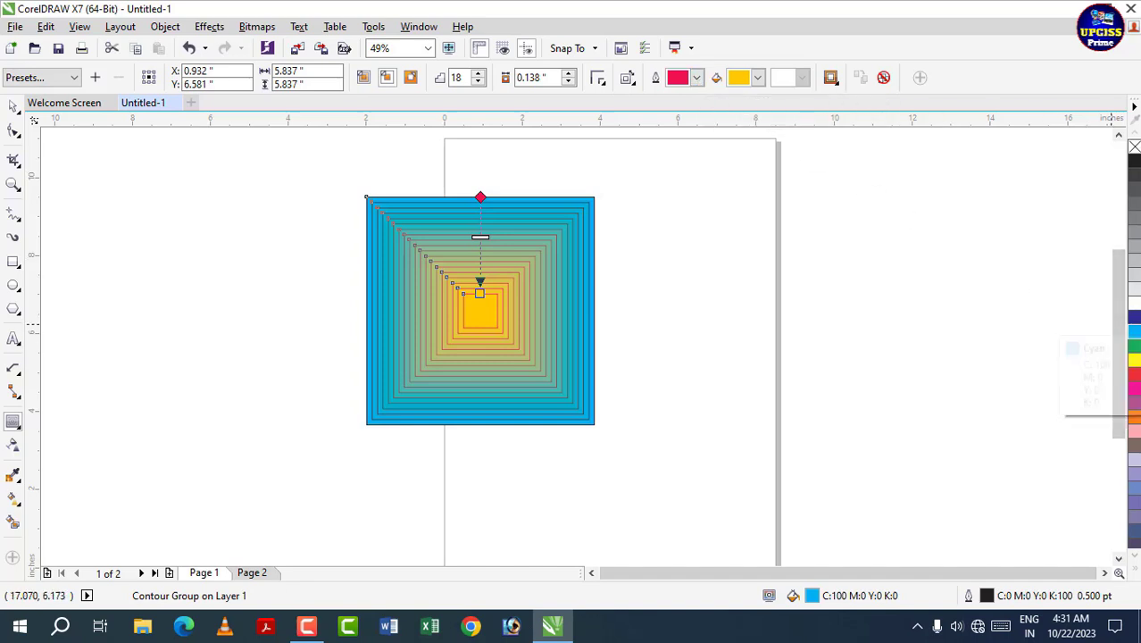
Try a yellow outline on the square, remove its fill, and set its outline to dark blue.
{"action": "right_click", "coordinate": [1135, 361]}
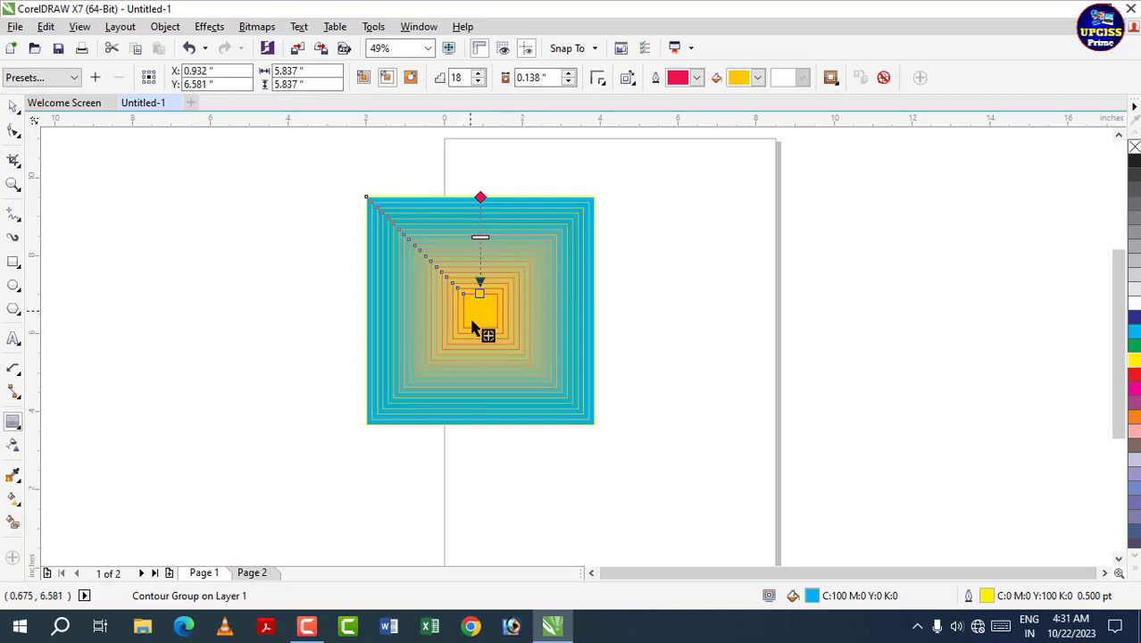
{"action": "left_click", "coordinate": [1134, 146]}
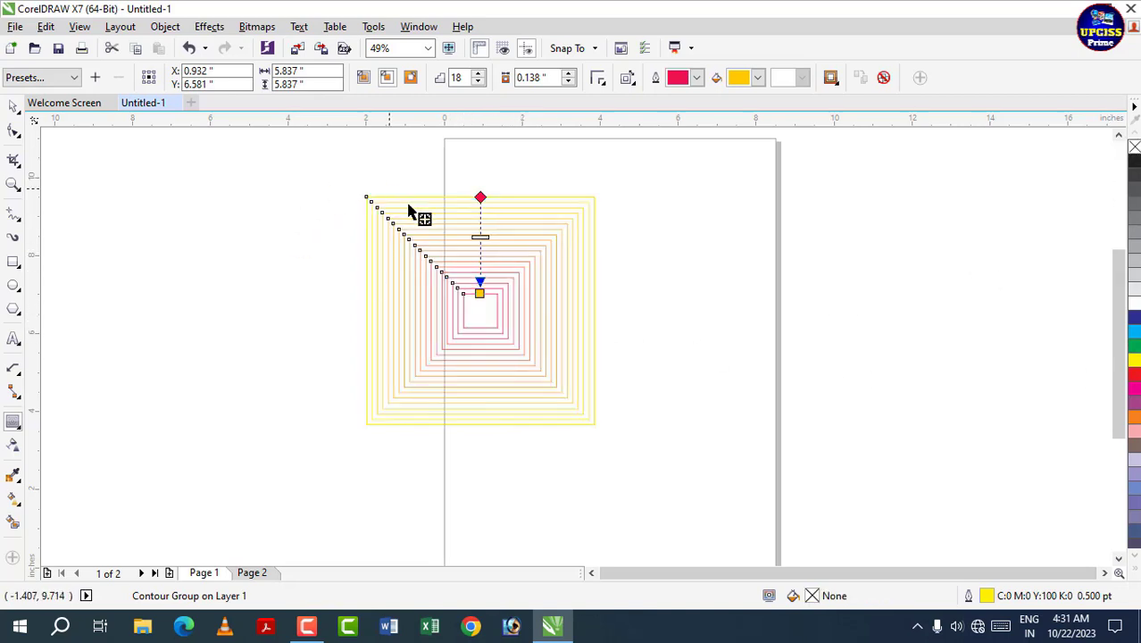
{"action": "right_click", "coordinate": [1134, 317]}
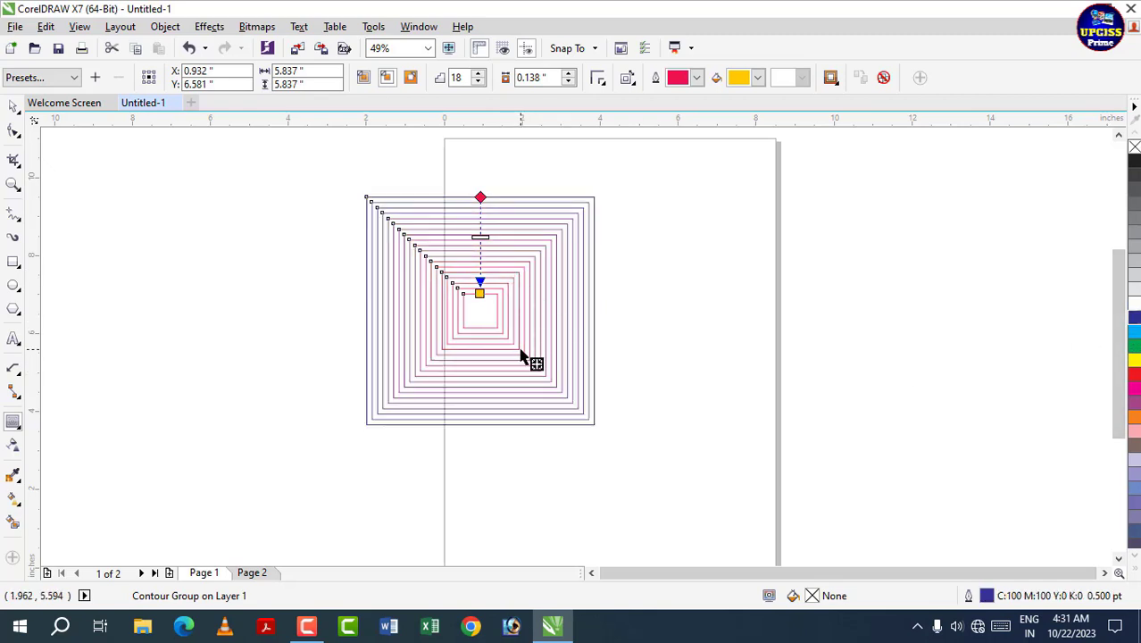
Lower the linked object and color acceleration of the contour so its steps bunch toward the square's outer edge.
{"action": "left_click", "coordinate": [831, 78]}
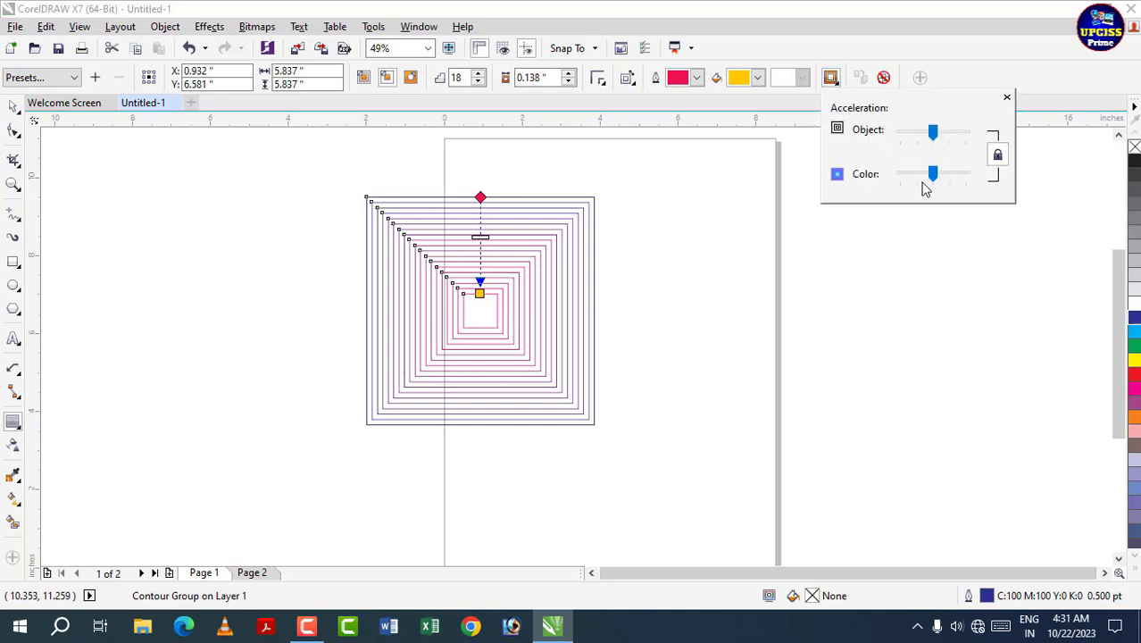
{"action": "left_click_drag", "start_coordinate": [936, 177], "coordinate": [915, 177]}
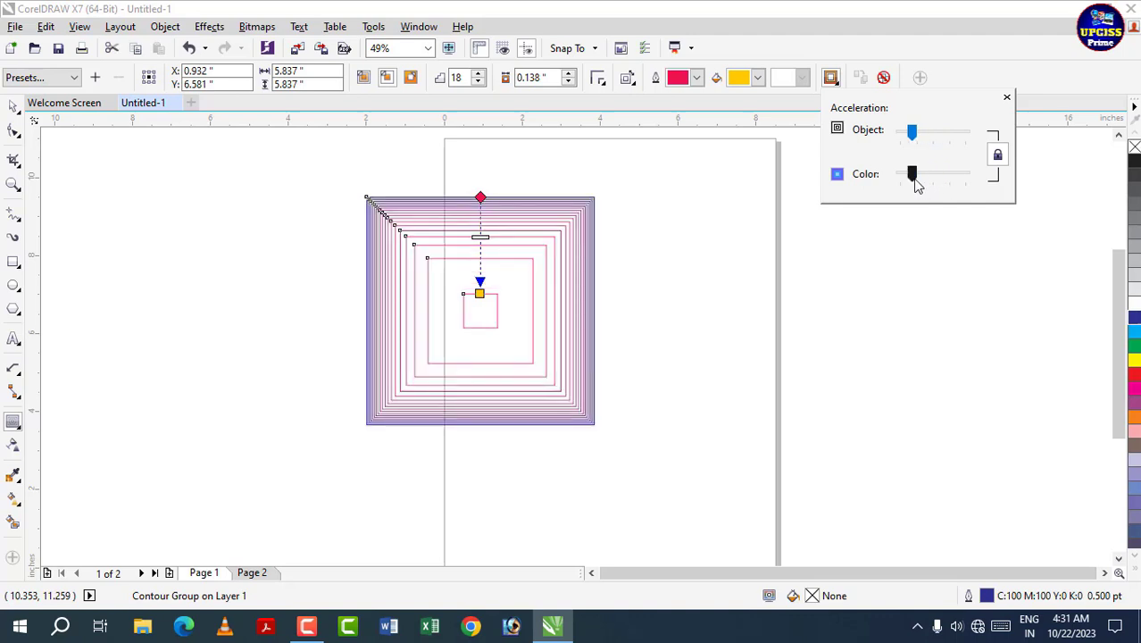
{"action": "left_click_drag", "start_coordinate": [914, 176], "coordinate": [905, 174]}
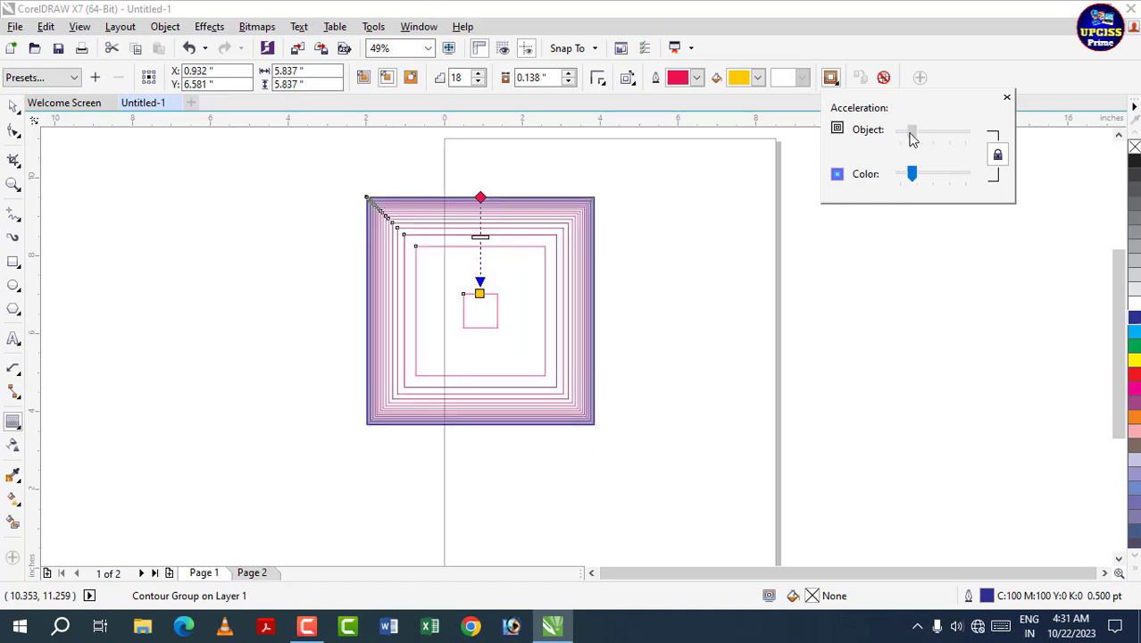
{"action": "left_click", "coordinate": [911, 134]}
{"action": "left_click_drag", "start_coordinate": [911, 183], "coordinate": [908, 178]}
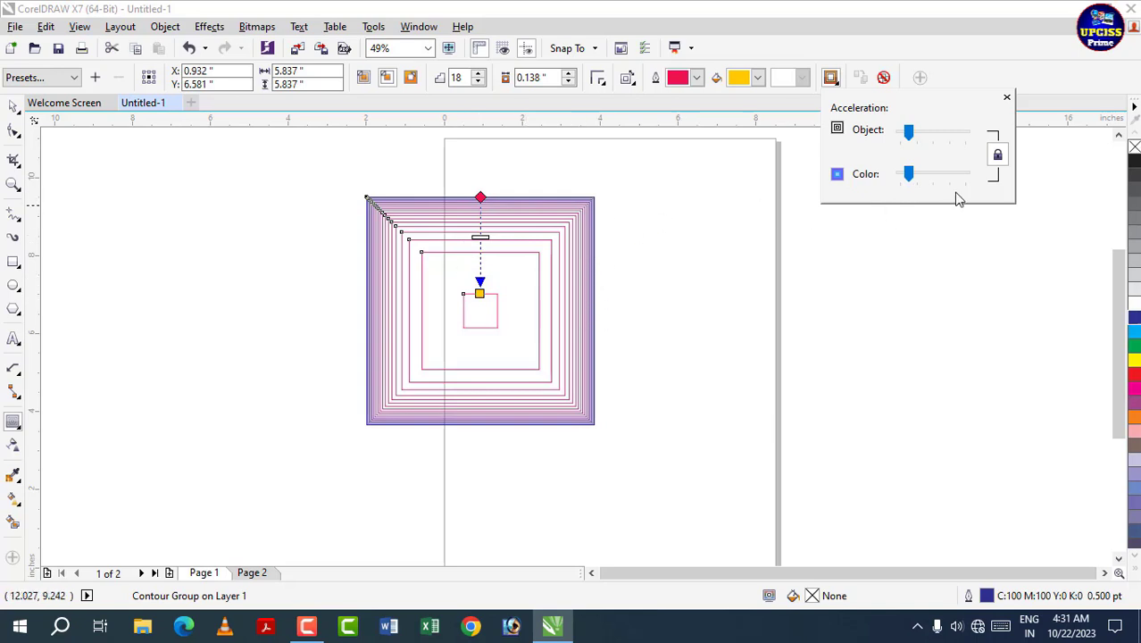
{"action": "left_click", "coordinate": [976, 259]}
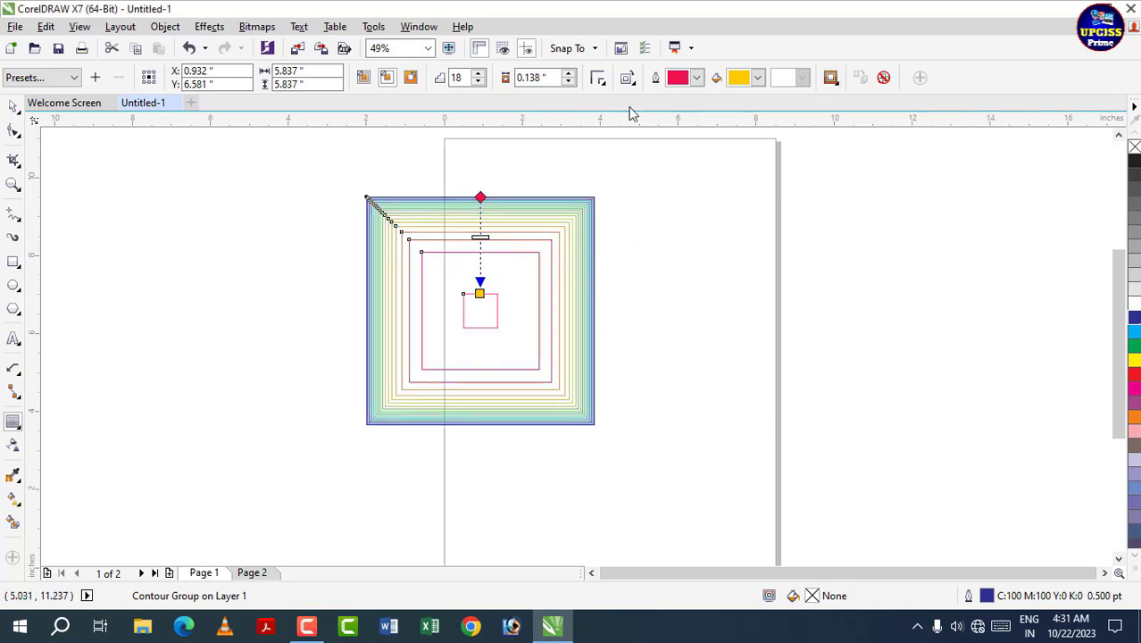
Try Linear Contour Colors on the contour and apply Clockwise Contour Colors.
{"action": "left_click", "coordinate": [626, 78]}
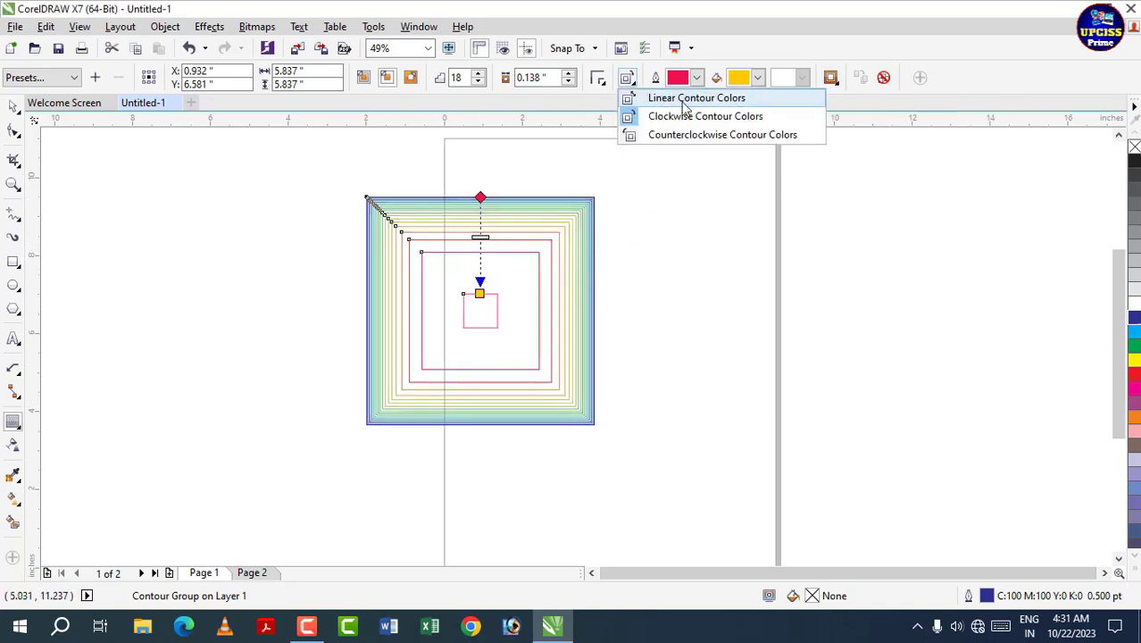
{"action": "left_click", "coordinate": [745, 100]}
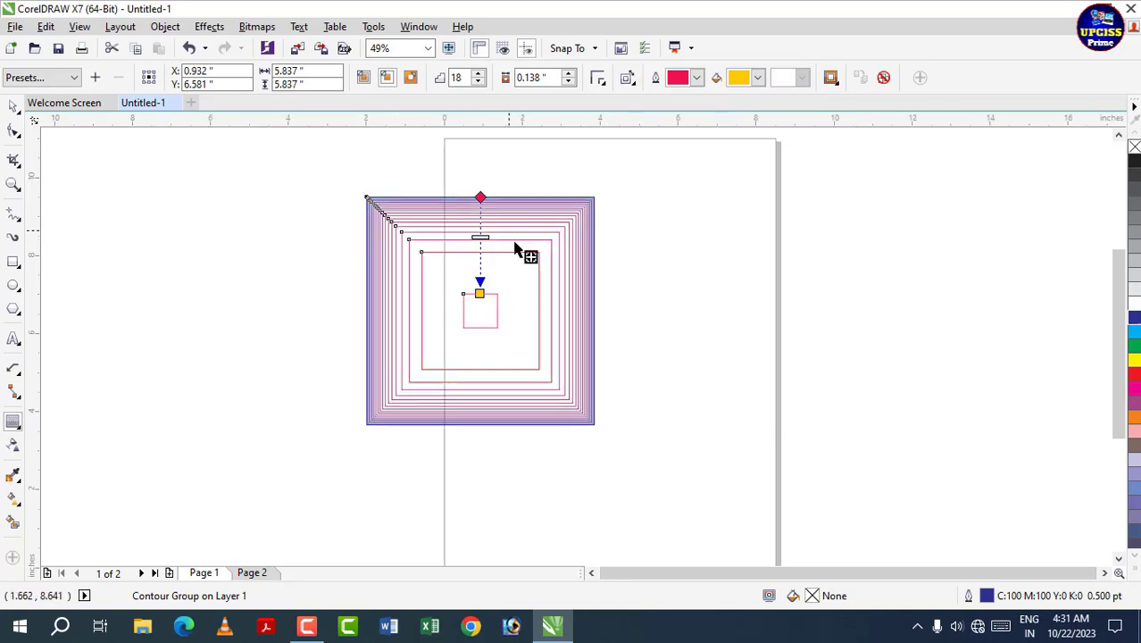
{"action": "left_click", "coordinate": [634, 81]}
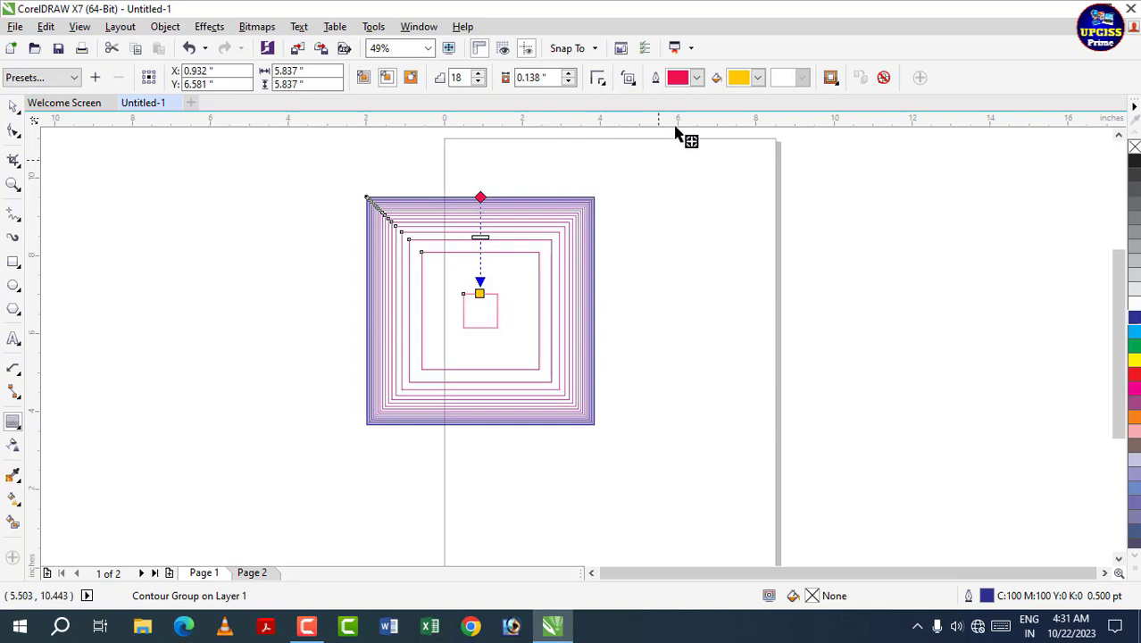
{"action": "left_click", "coordinate": [628, 79]}
{"action": "left_click", "coordinate": [676, 117]}
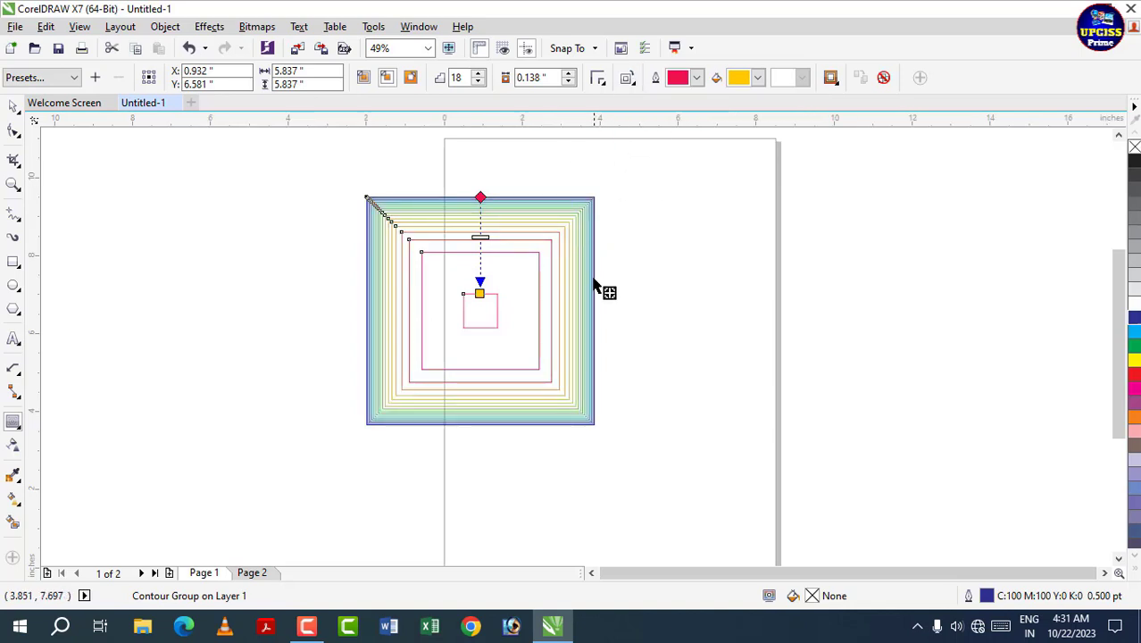
Apply round corners to the square's contour and reduce the contour offset to about 0.076 inches.
{"action": "left_click", "coordinate": [599, 78]}
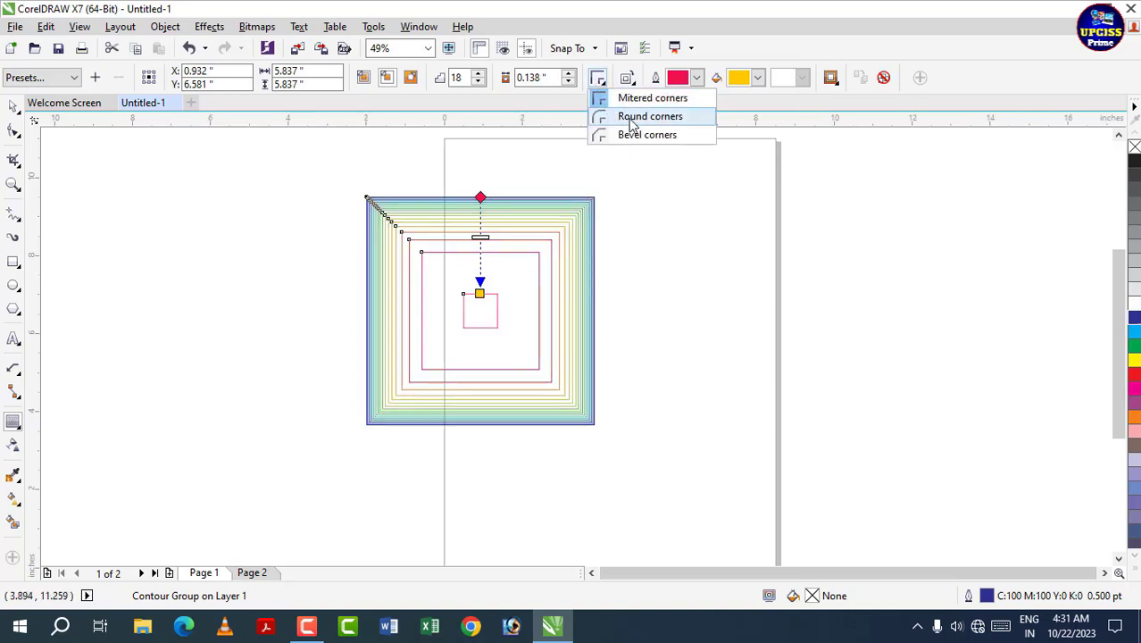
{"action": "left_click", "coordinate": [683, 117]}
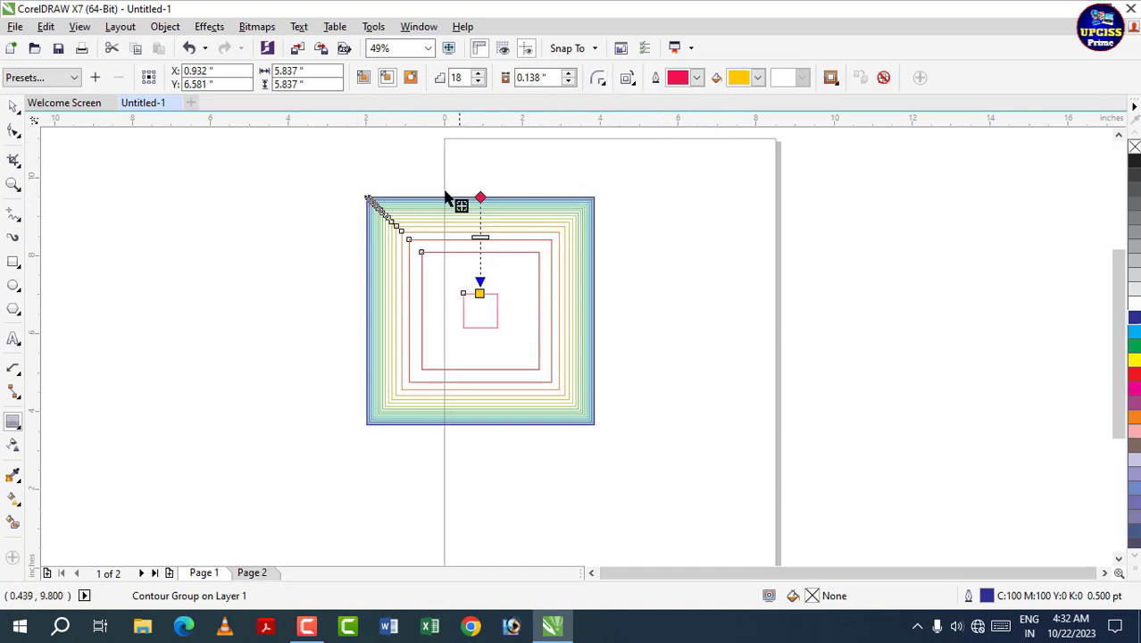
{"action": "left_click_drag", "start_coordinate": [377, 209], "coordinate": [380, 248]}
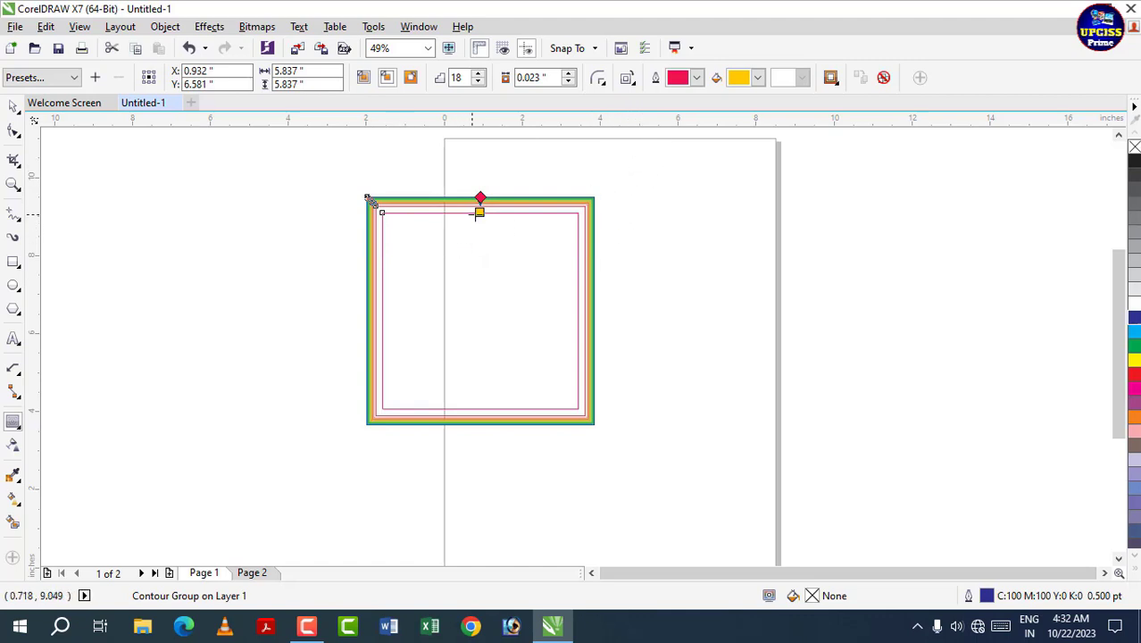
{"action": "left_click_drag", "start_coordinate": [481, 238], "coordinate": [479, 251]}
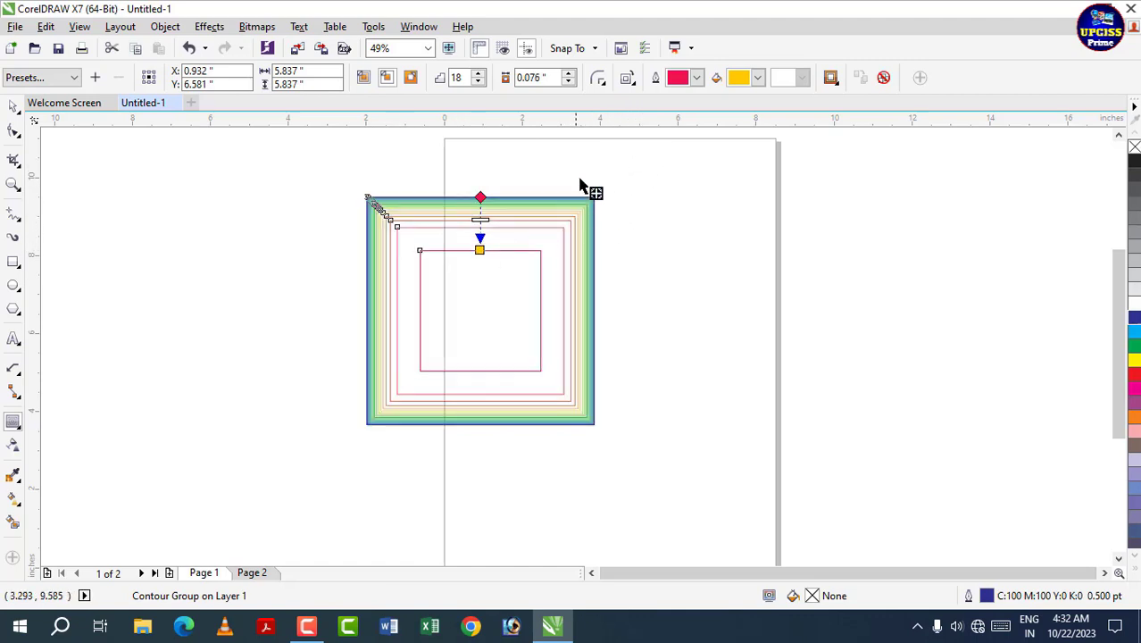
Try bevel corners on the contour and switch its corner style to mitered corners.
{"action": "left_click", "coordinate": [601, 89]}
{"action": "left_click", "coordinate": [628, 141]}
{"action": "left_click", "coordinate": [598, 79]}
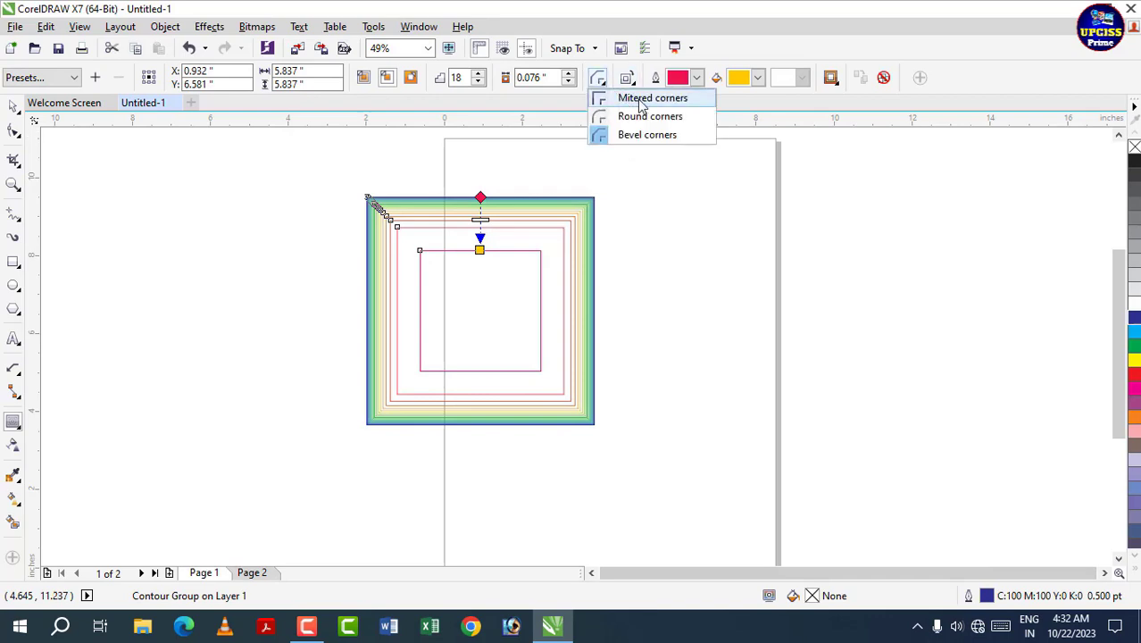
{"action": "left_click", "coordinate": [641, 100]}
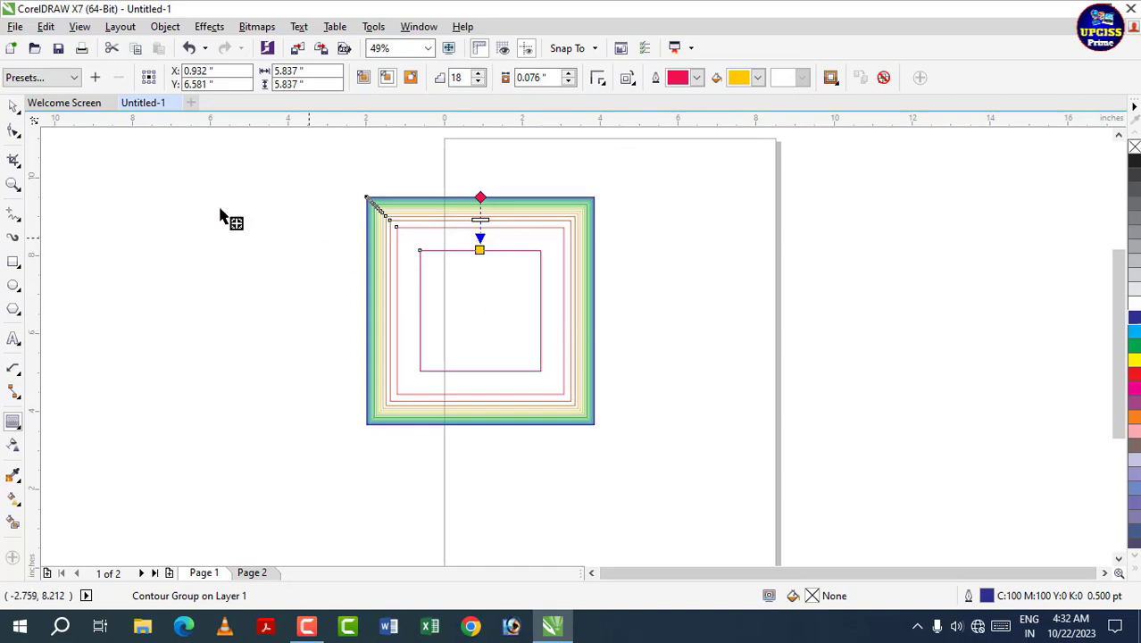
Move the contoured square off the page into the empty area to the page's right and deselect it.
{"action": "left_click", "coordinate": [14, 106]}
{"action": "left_click", "coordinate": [304, 280]}
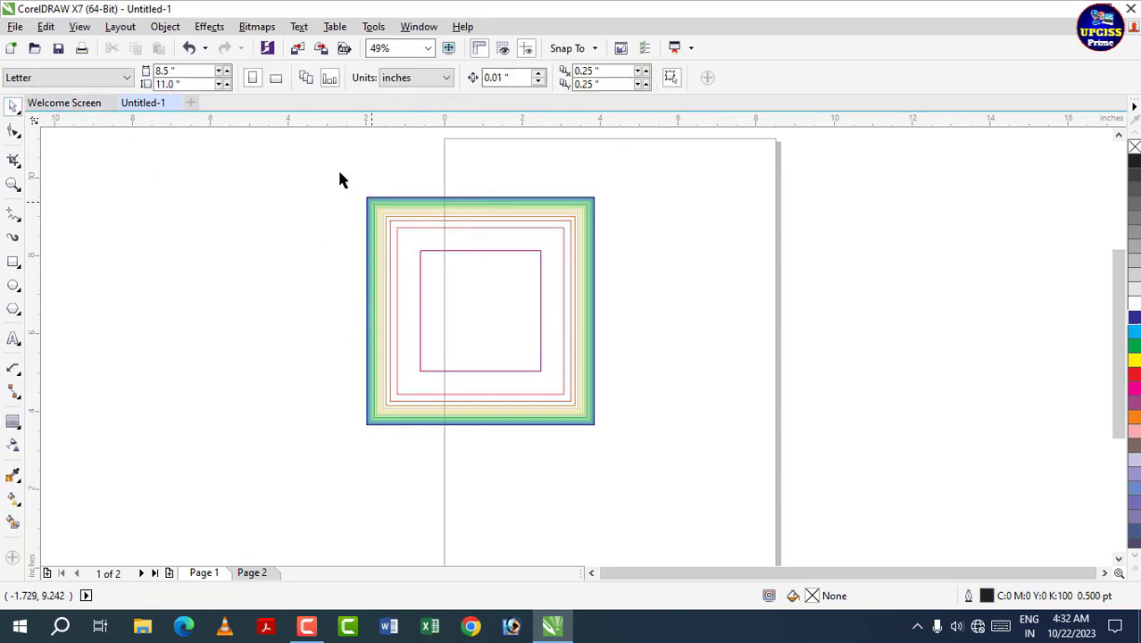
{"action": "left_click_drag", "start_coordinate": [423, 227], "coordinate": [624, 471]}
{"action": "left_click_drag", "start_coordinate": [498, 303], "coordinate": [985, 290]}
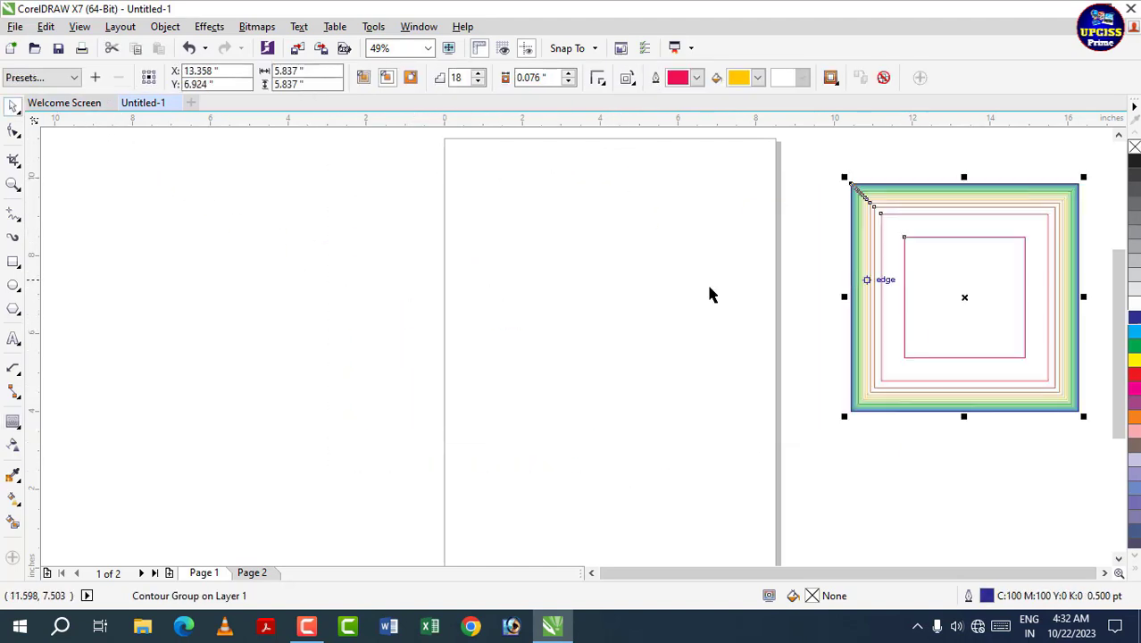
{"action": "left_click", "coordinate": [209, 350]}
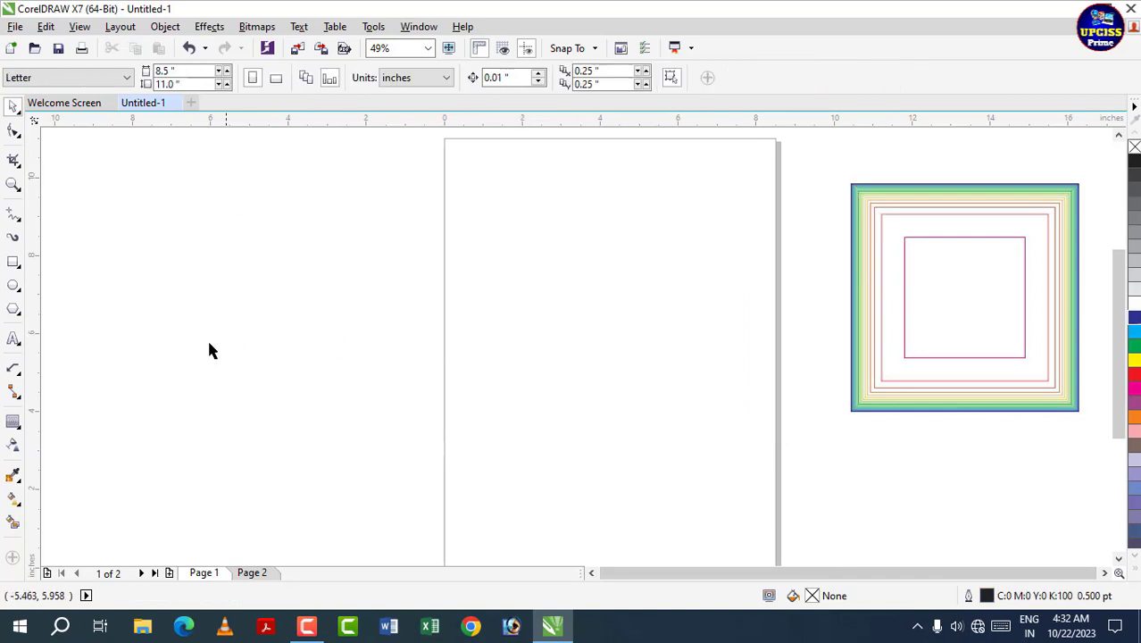
Draw a nearly square rectangle to the page's left and an ellipse about 3.56 by 3.26 inches on the lower part of the page.
{"action": "left_click", "coordinate": [21, 430]}
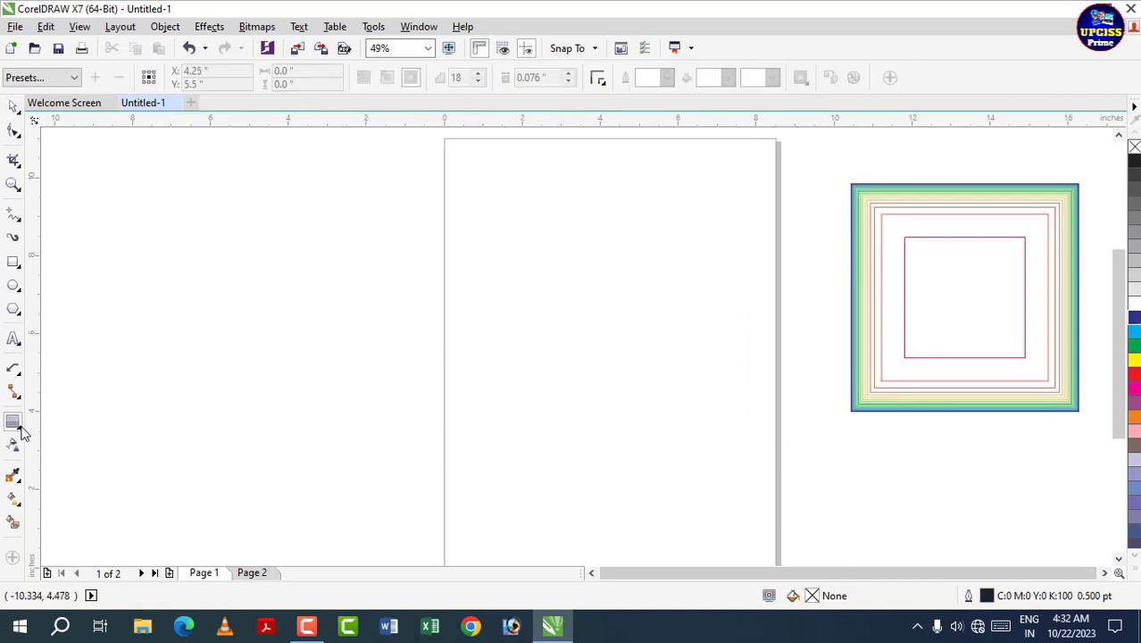
{"action": "left_click", "coordinate": [22, 433]}
{"action": "left_click", "coordinate": [86, 454]}
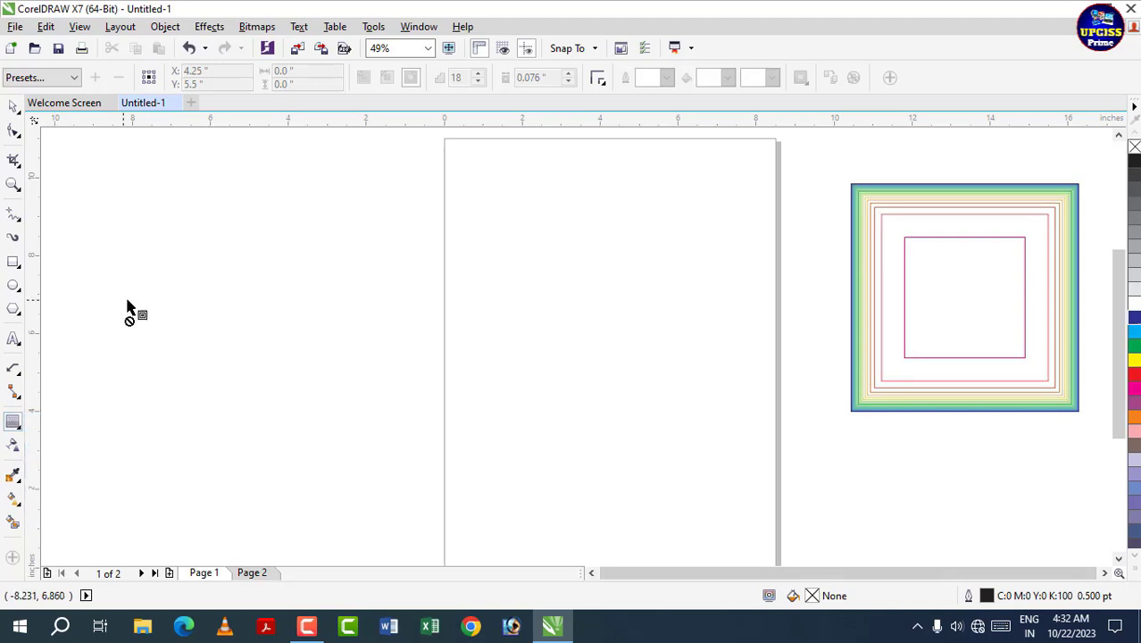
{"action": "left_click", "coordinate": [13, 261]}
{"action": "mouse_move", "coordinate": [154, 177]}
{"action": "left_mouse_down"}
{"action": "mouse_move", "coordinate": [260, 296]}
{"action": "mouse_move", "coordinate": [281, 299]}
{"action": "left_mouse_up"}
{"action": "left_click", "coordinate": [67, 317]}
{"action": "left_click", "coordinate": [14, 287]}
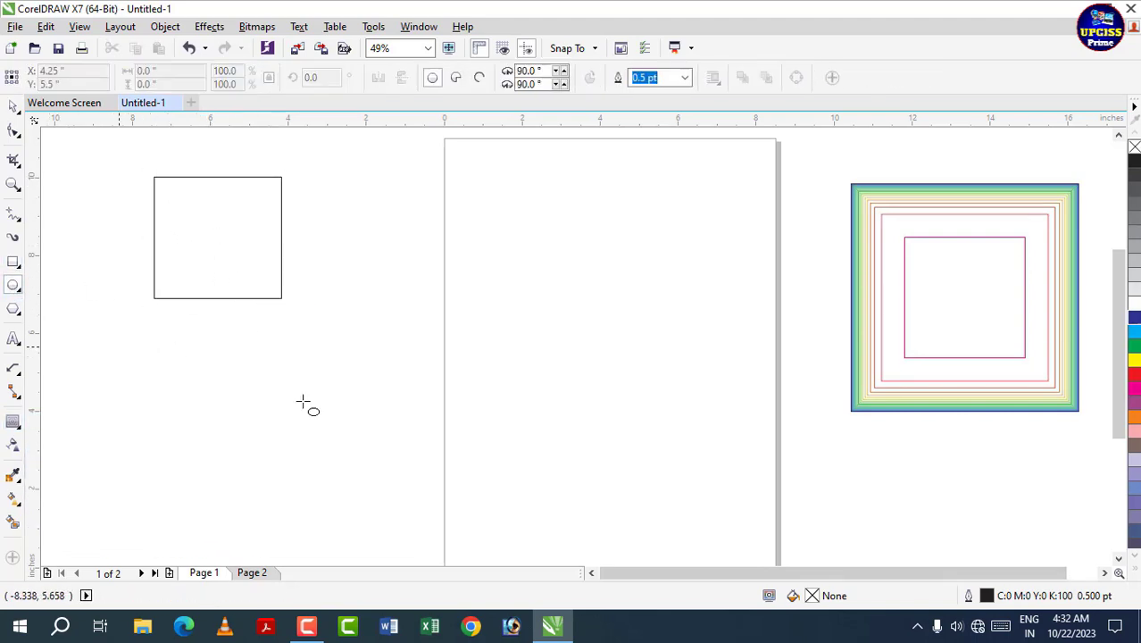
{"action": "left_click_drag", "start_coordinate": [521, 340], "coordinate": [664, 471]}
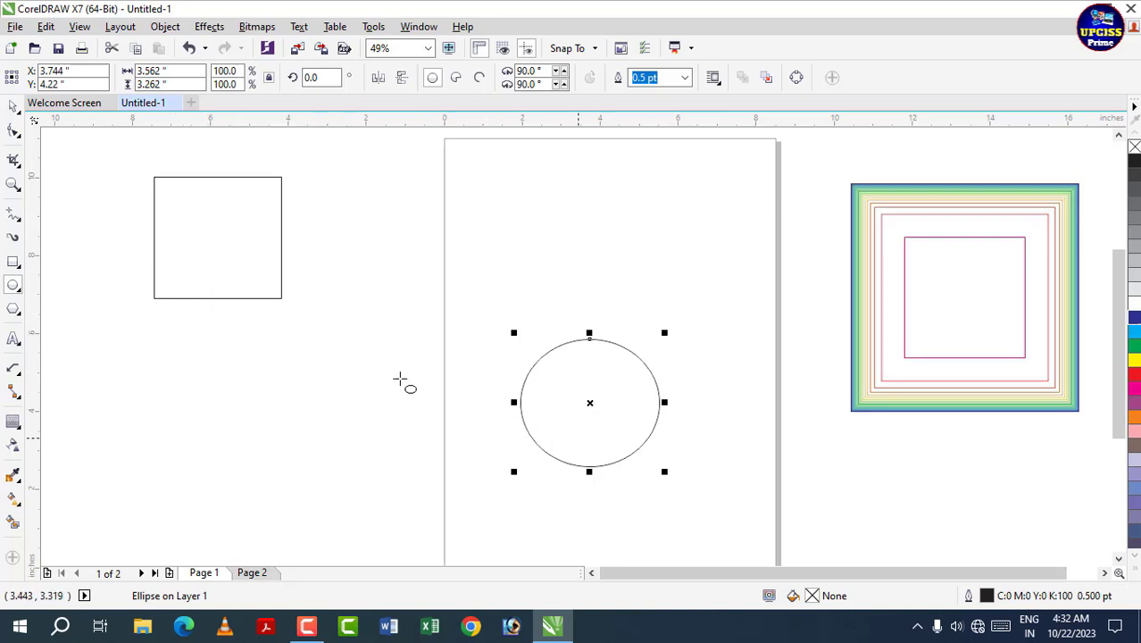
Blend the rectangle into the ellipse with 20 steps.
{"action": "left_click", "coordinate": [23, 435]}
{"action": "left_click", "coordinate": [73, 456]}
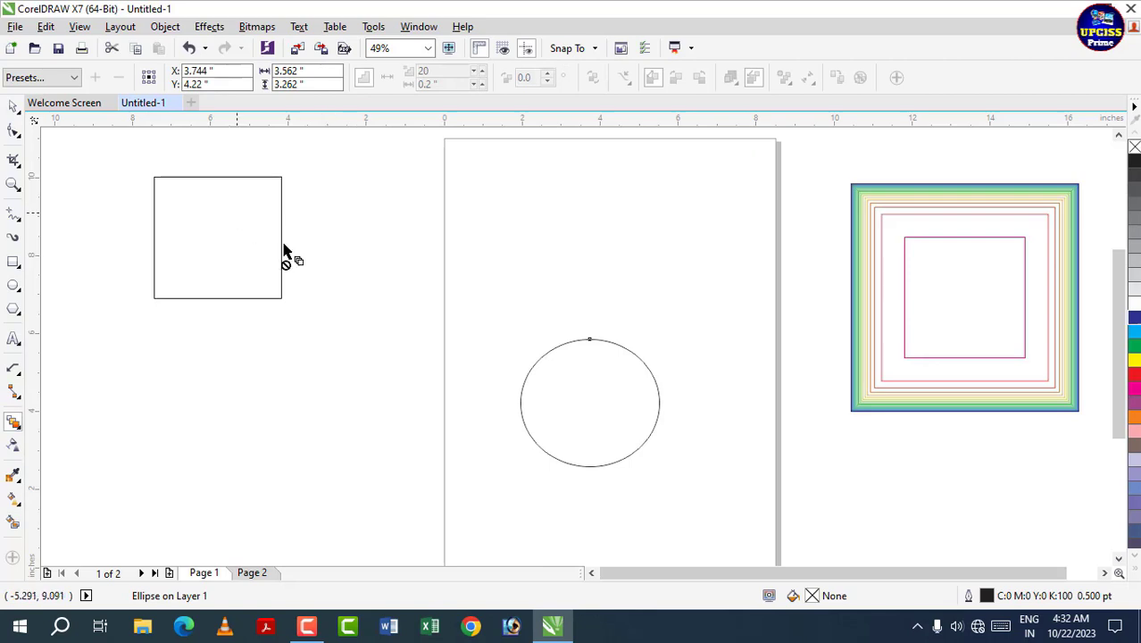
{"action": "left_click_drag", "start_coordinate": [284, 253], "coordinate": [558, 393]}
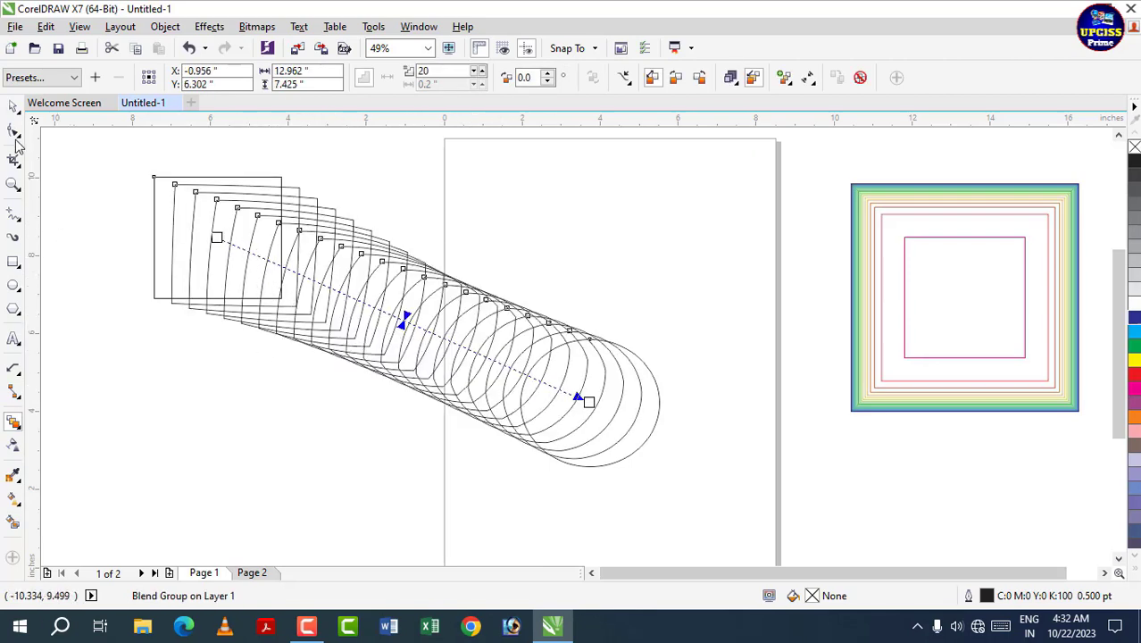
Move the whole blend group to the right and slightly up, leaving its shape as it is.
{"action": "left_click", "coordinate": [14, 105]}
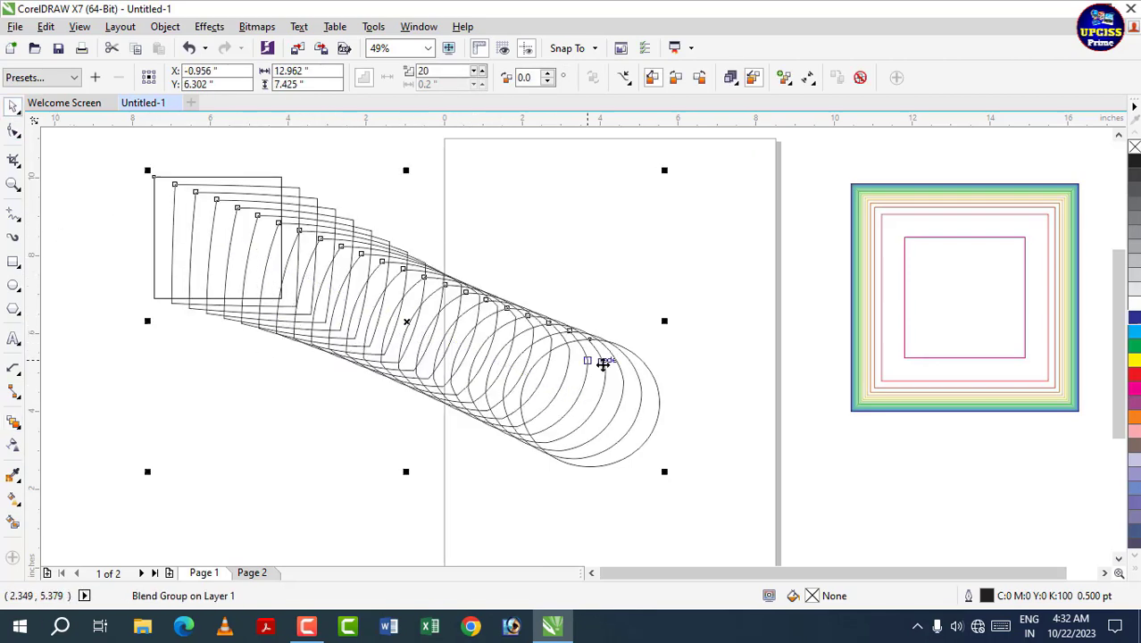
{"action": "left_click", "coordinate": [631, 402]}
{"action": "left_click", "coordinate": [645, 410]}
{"action": "left_click", "coordinate": [641, 402]}
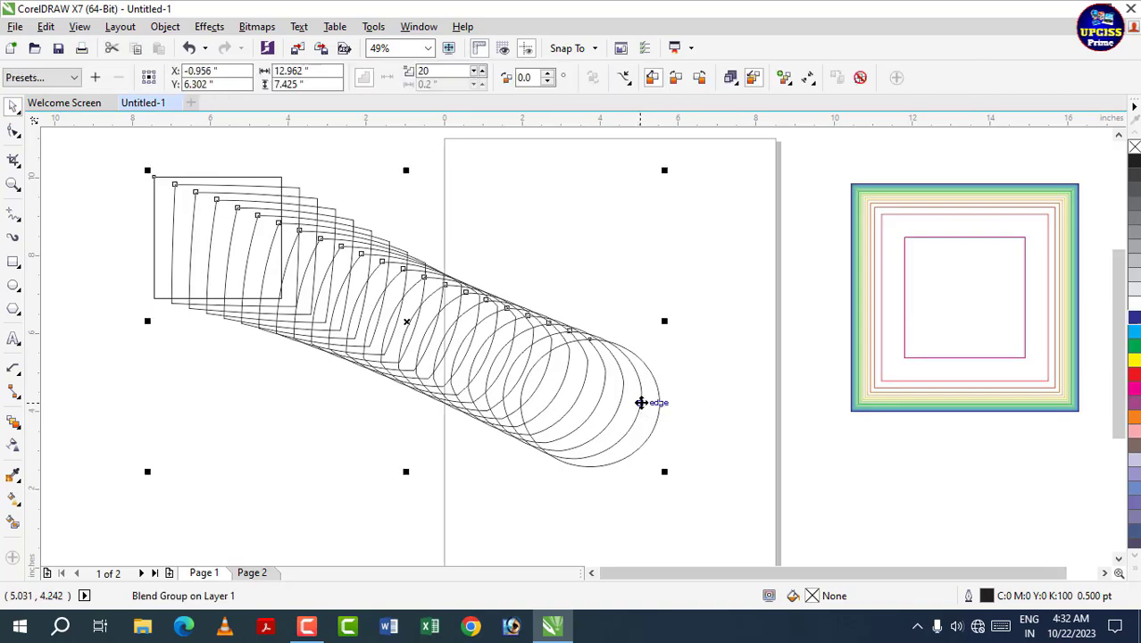
{"action": "left_click_drag", "start_coordinate": [629, 413], "coordinate": [700, 405]}
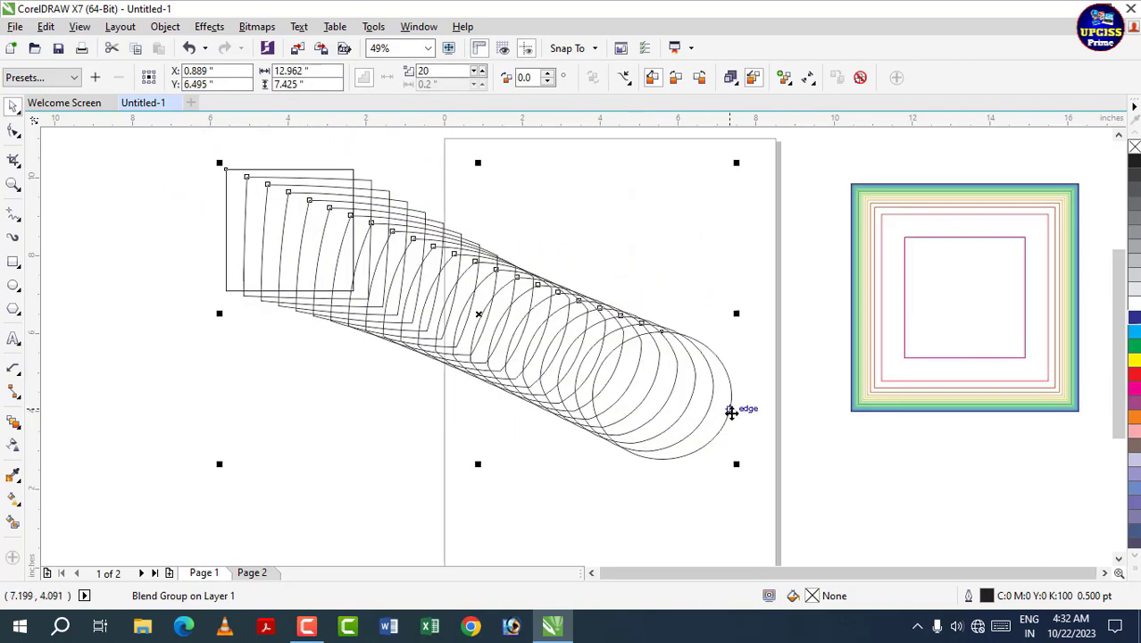
Raise the blend's control ellipse and shift its control rectangle left so the blend runs almost horizontally across the page's upper half.
{"action": "left_click", "coordinate": [13, 423]}
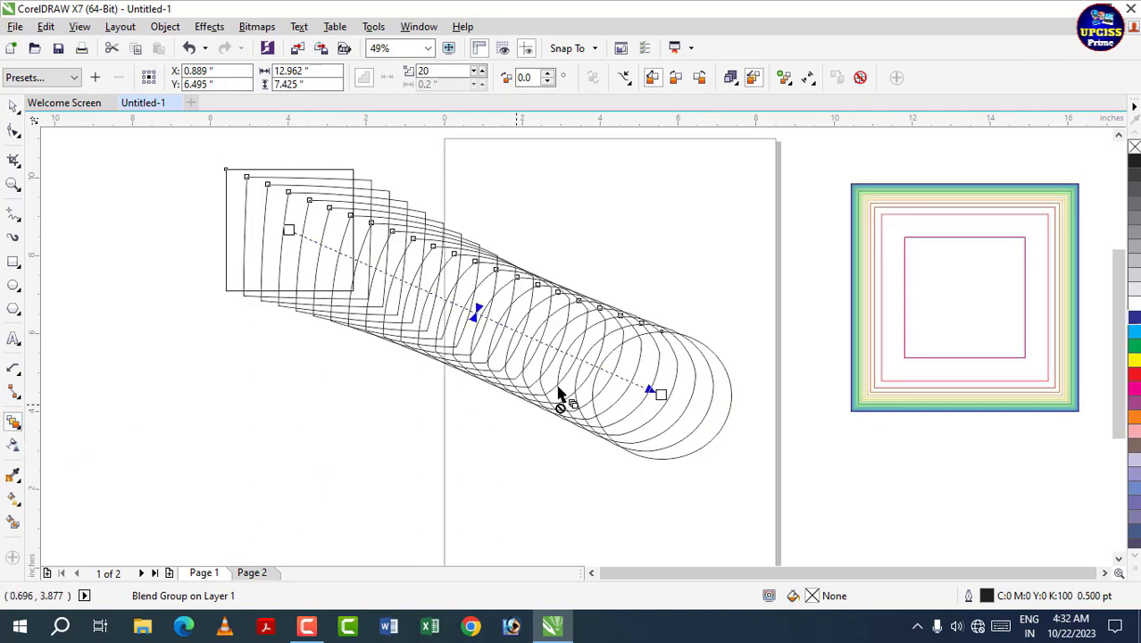
{"action": "left_click_drag", "start_coordinate": [659, 394], "coordinate": [693, 254]}
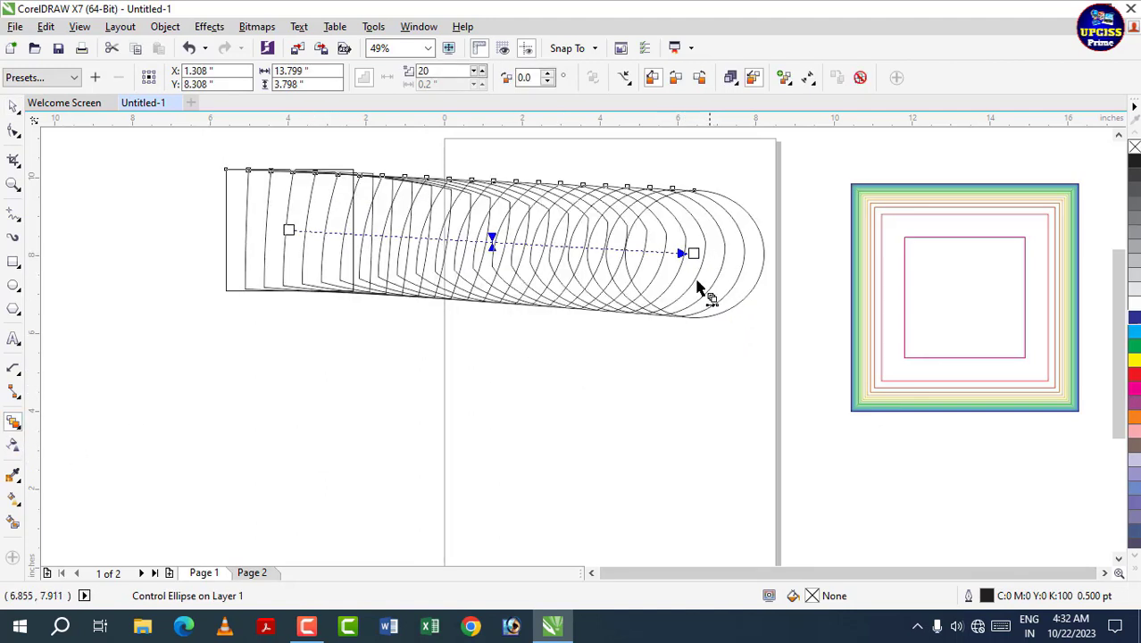
{"action": "left_click_drag", "start_coordinate": [287, 229], "coordinate": [243, 243]}
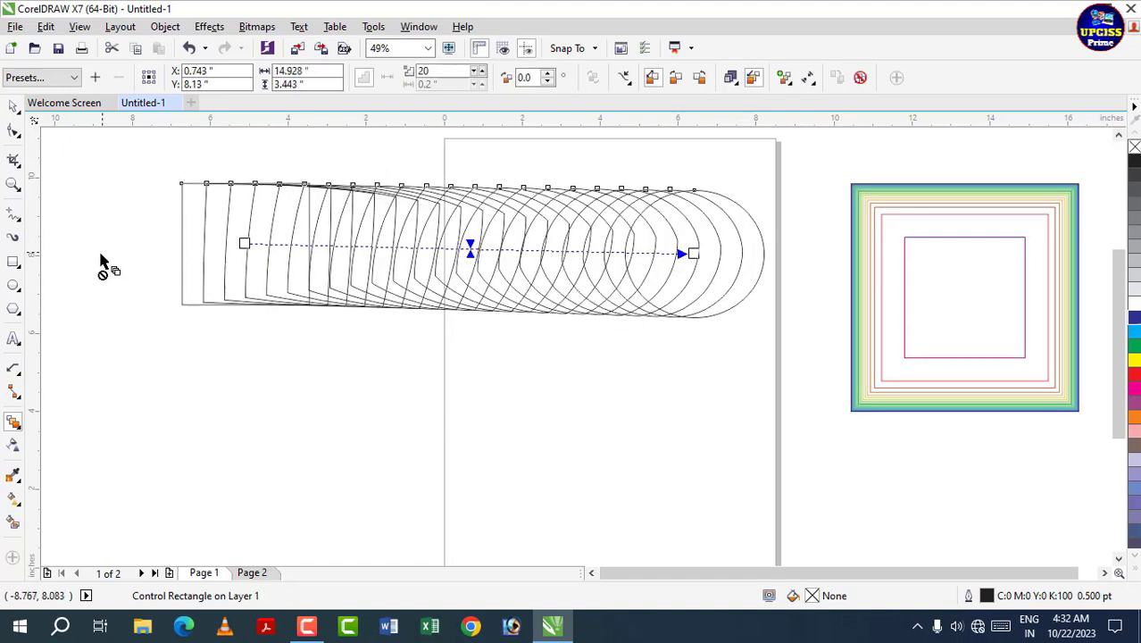
{"action": "left_click", "coordinate": [12, 106]}
{"action": "left_click", "coordinate": [312, 353]}
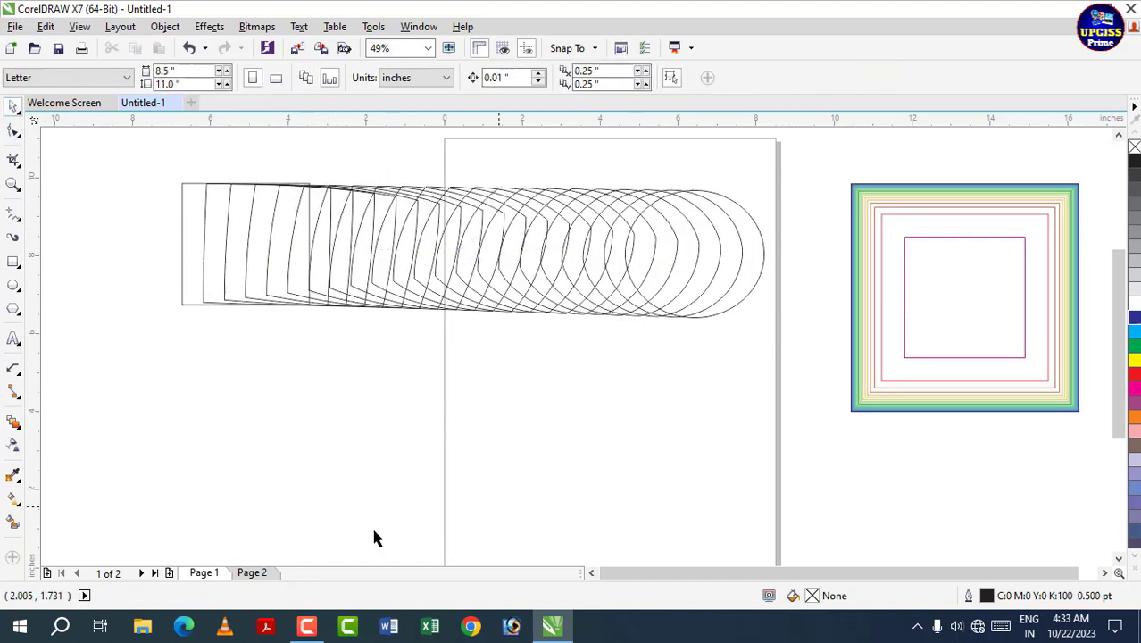
{"action": "left_click", "coordinate": [19, 433]}
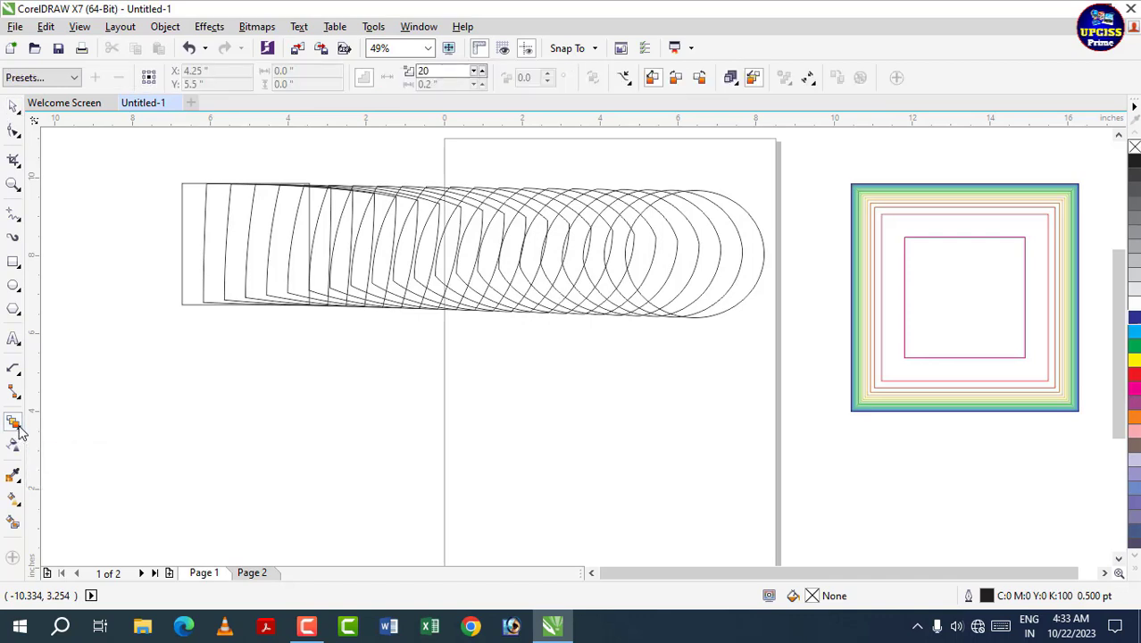
{"action": "left_click", "coordinate": [19, 432]}
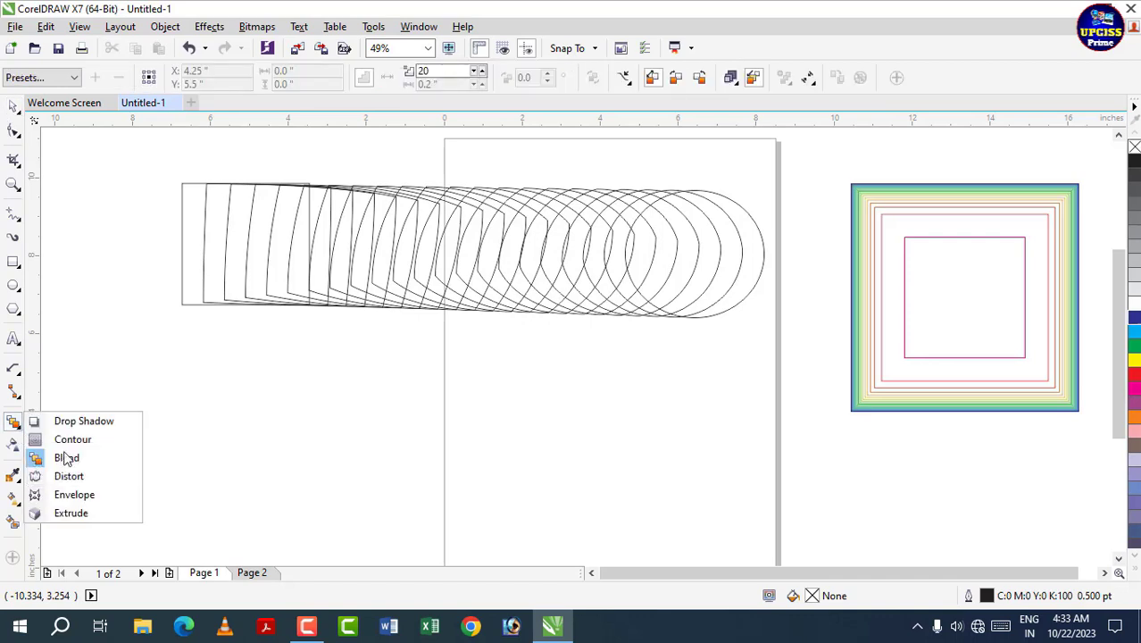
{"action": "left_click", "coordinate": [13, 474]}
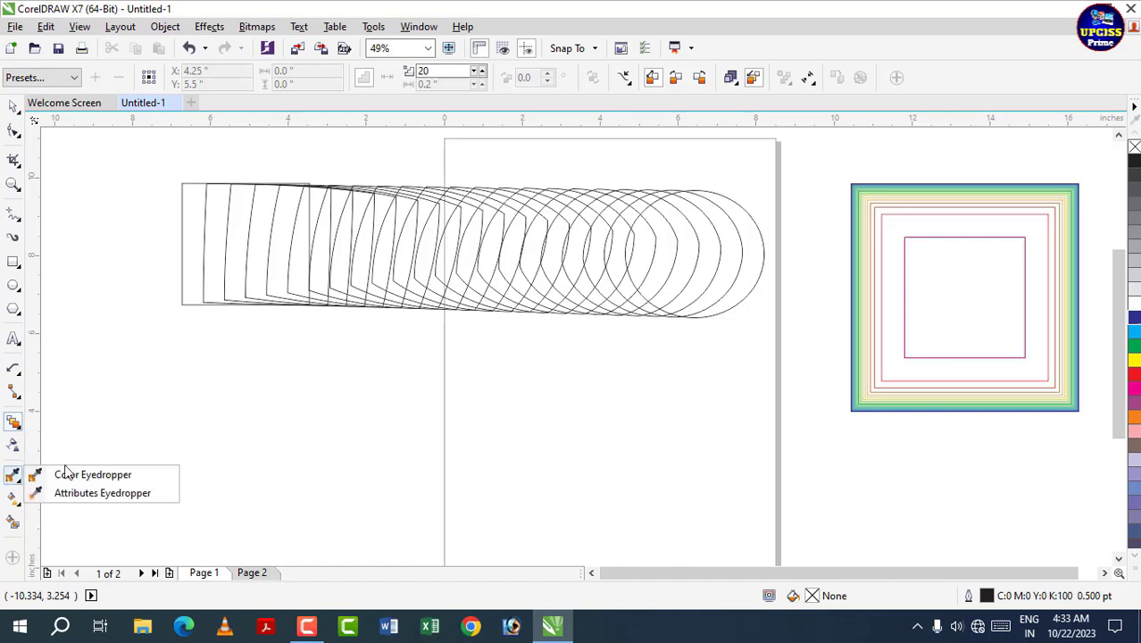
{"action": "left_click", "coordinate": [19, 428]}
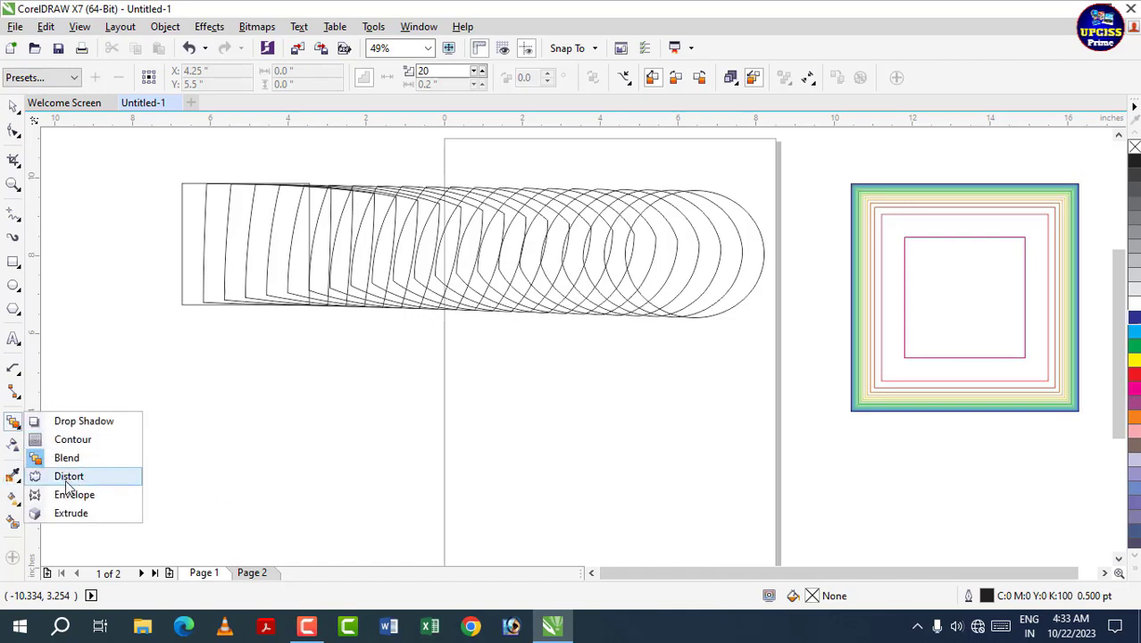
{"action": "left_click", "coordinate": [128, 384]}
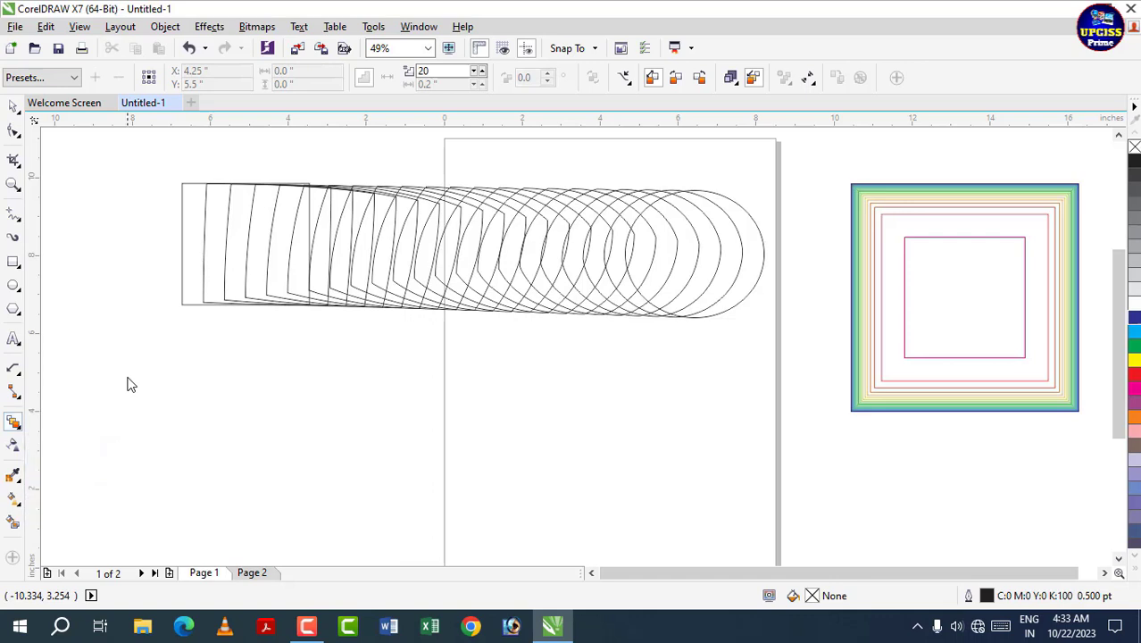
Draw a rectangle about 5.79 by 3.37 inches below the blend.
{"action": "left_click", "coordinate": [13, 262]}
{"action": "left_click_drag", "start_coordinate": [315, 362], "coordinate": [355, 405]}
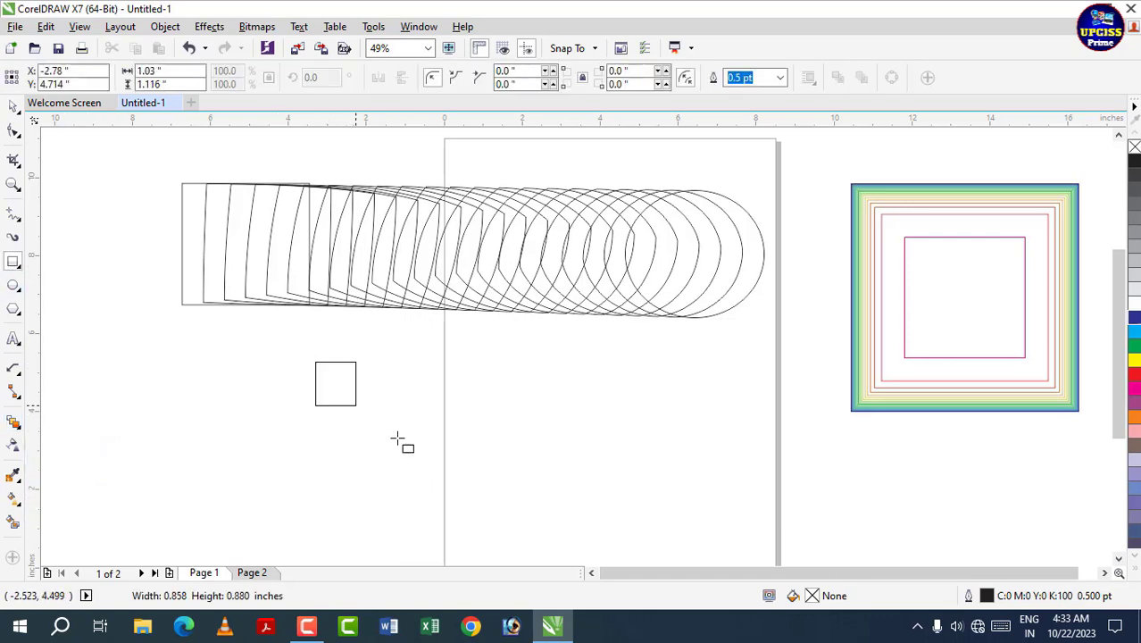
{"action": "left_click_drag", "start_coordinate": [398, 440], "coordinate": [541, 493]}
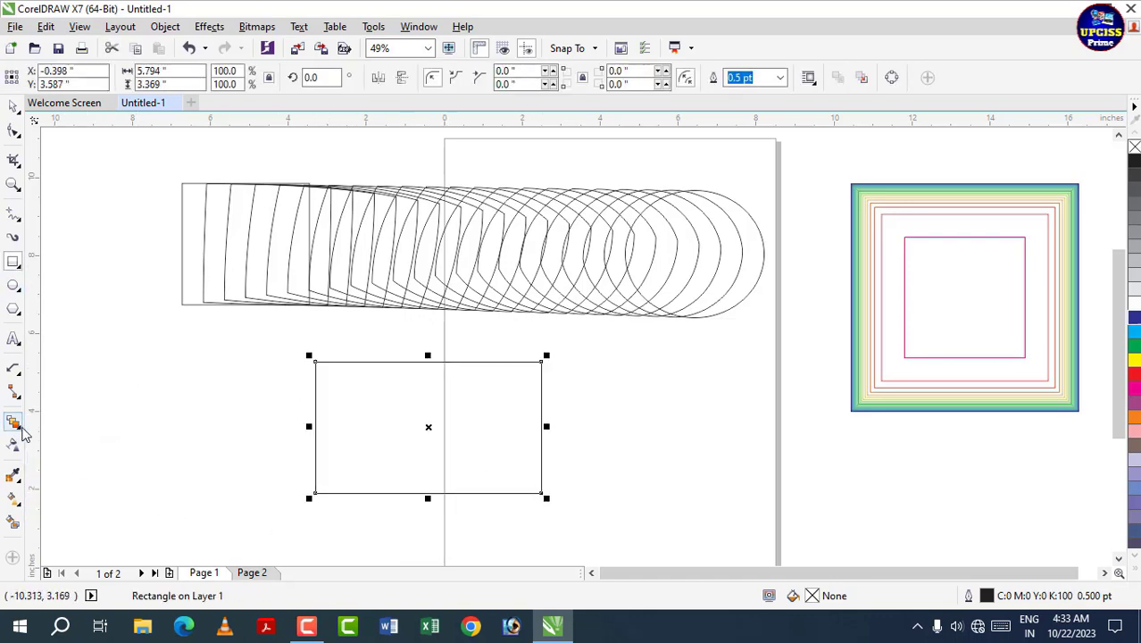
Distort the new rectangle with a push-and-pull amplitude of about -68 and add a zipper distortion with amplitude about 54 and frequency 5.
{"action": "left_click", "coordinate": [13, 422]}
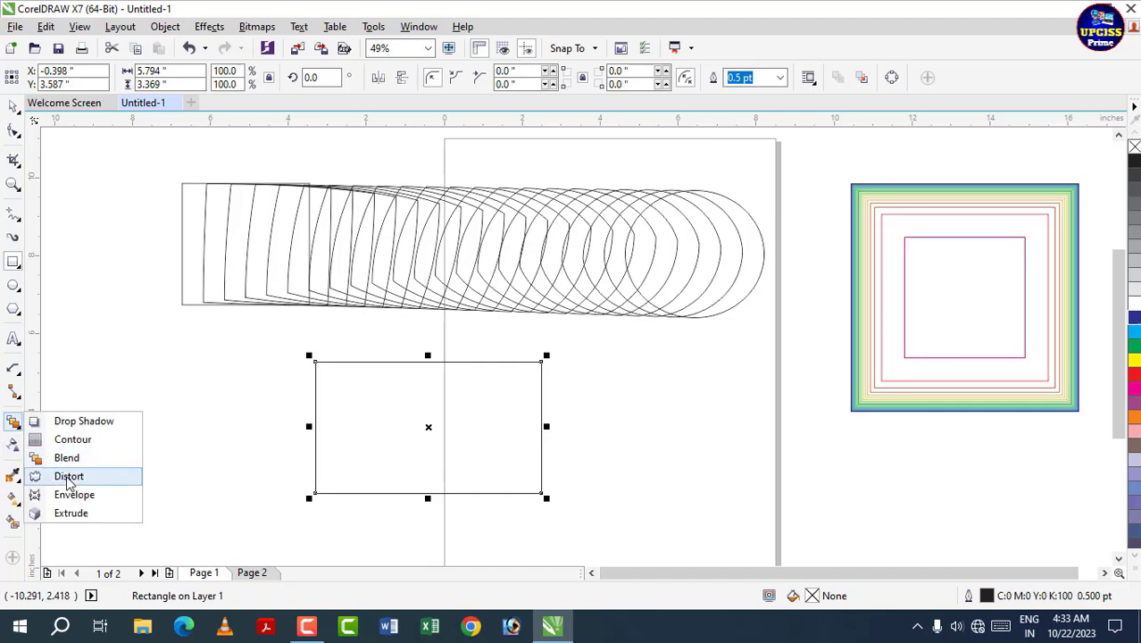
{"action": "left_click", "coordinate": [69, 477]}
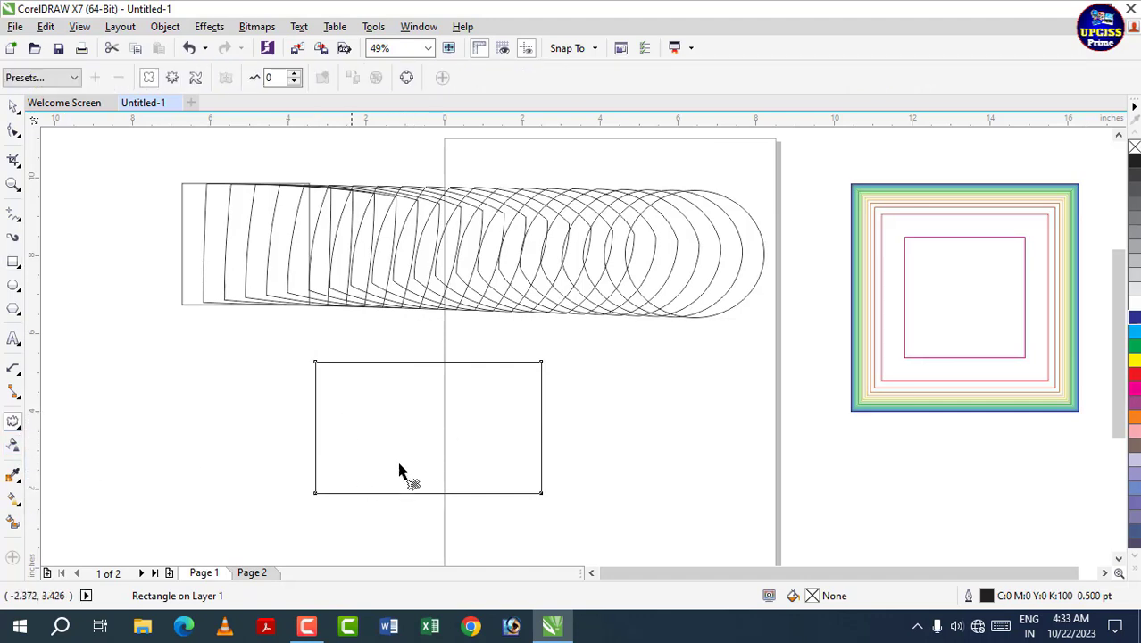
{"action": "left_click_drag", "start_coordinate": [498, 424], "coordinate": [461, 446]}
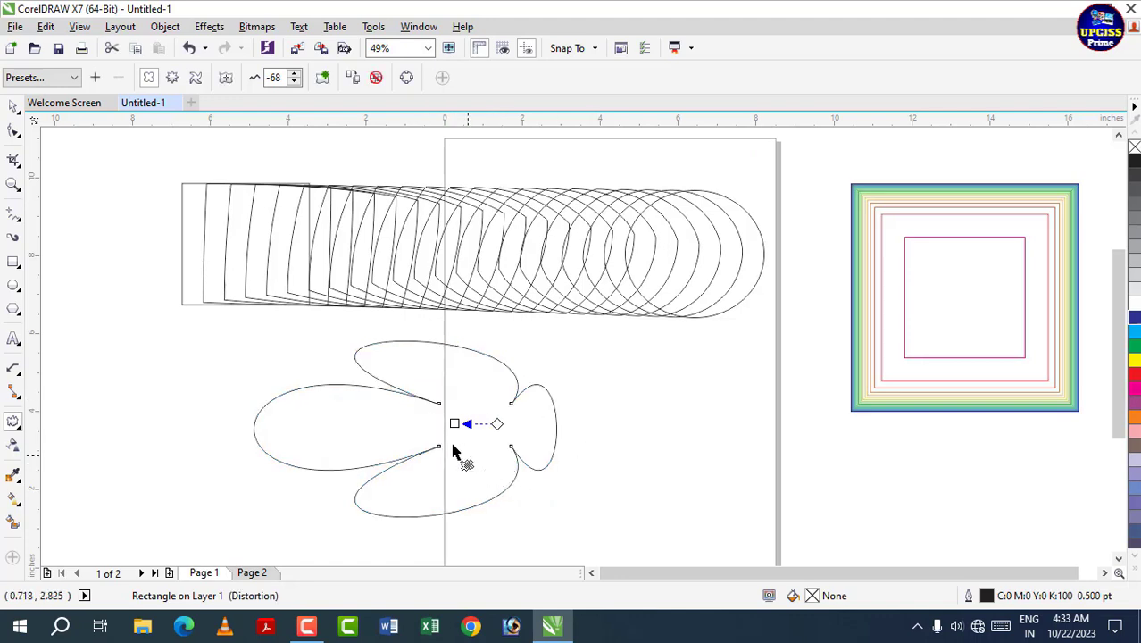
{"action": "left_click", "coordinate": [173, 81]}
{"action": "left_click_drag", "start_coordinate": [470, 416], "coordinate": [396, 410]}
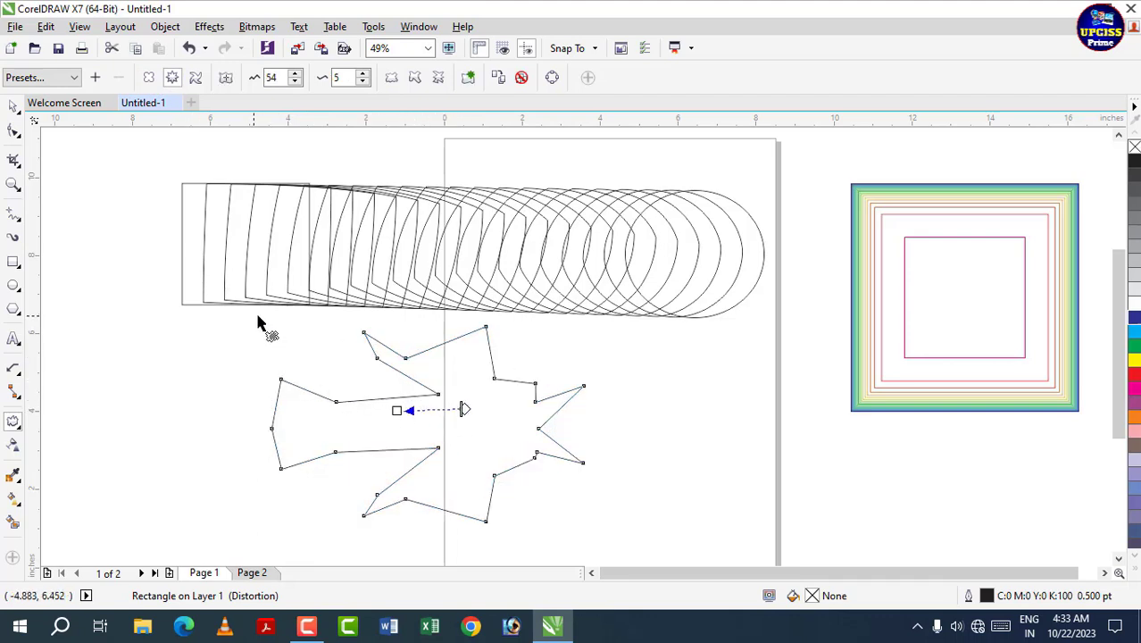
{"action": "left_click", "coordinate": [203, 348]}
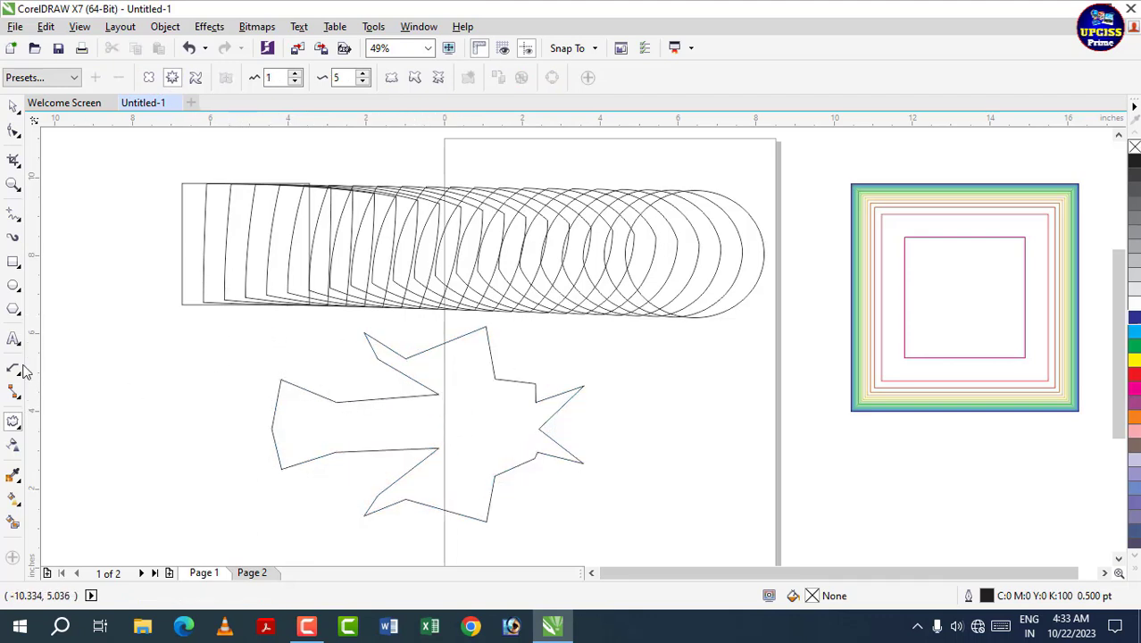
Draw a circle about 3.52 inches across beside the spiky shape and twist it with a twister distortion of 2 rotations plus about 279 degrees.
{"action": "left_click", "coordinate": [22, 291]}
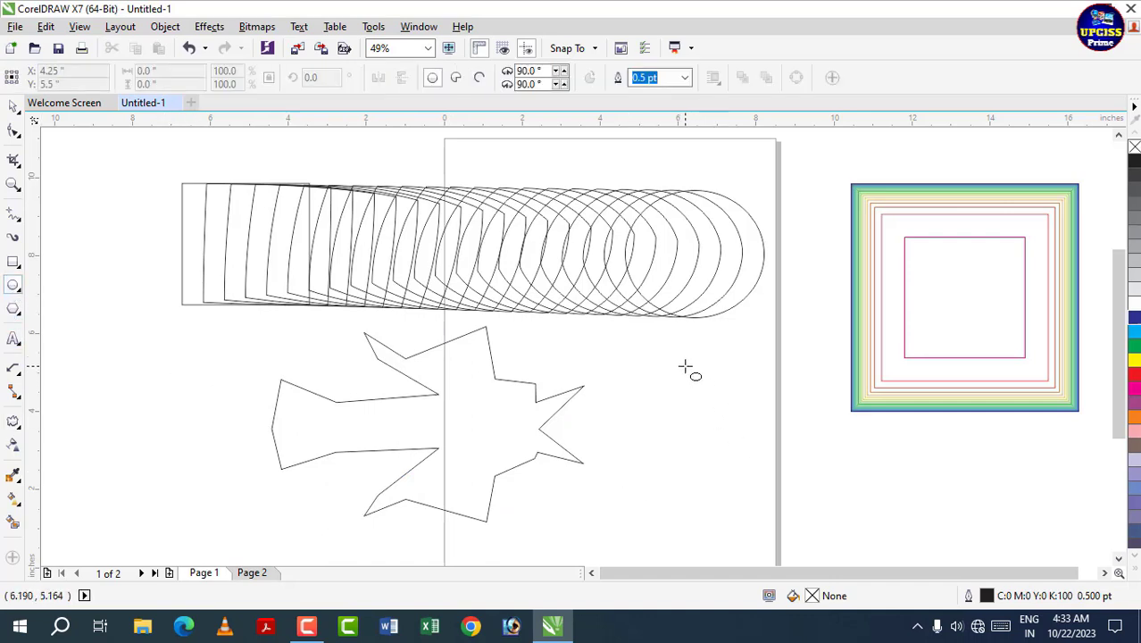
{"action": "left_click_drag", "start_coordinate": [685, 366], "coordinate": [804, 503]}
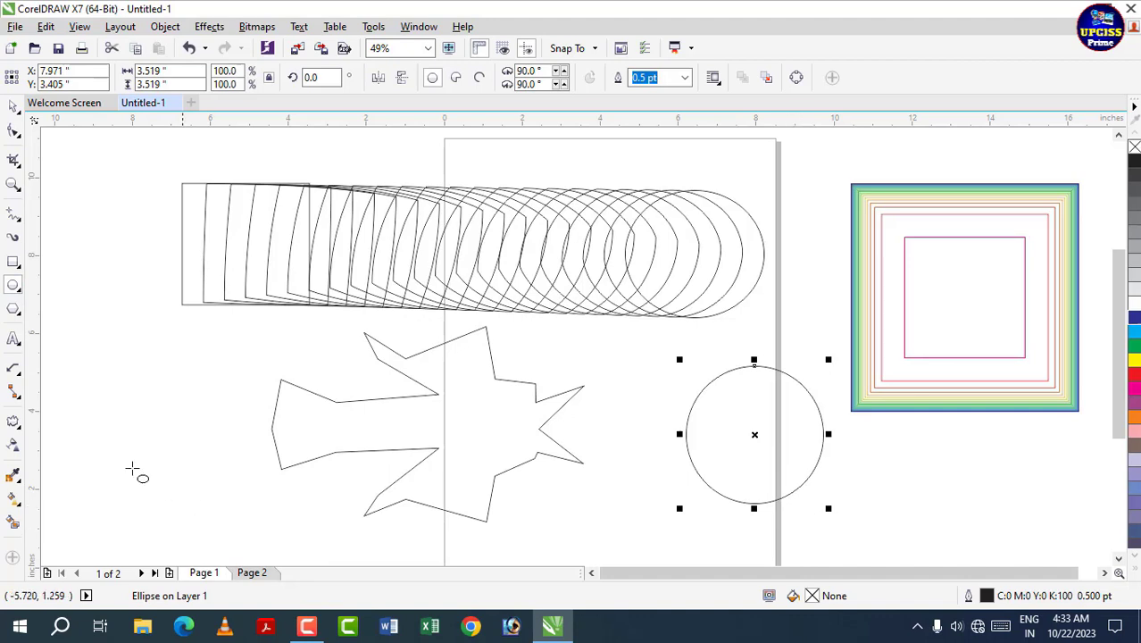
{"action": "left_click", "coordinate": [20, 428]}
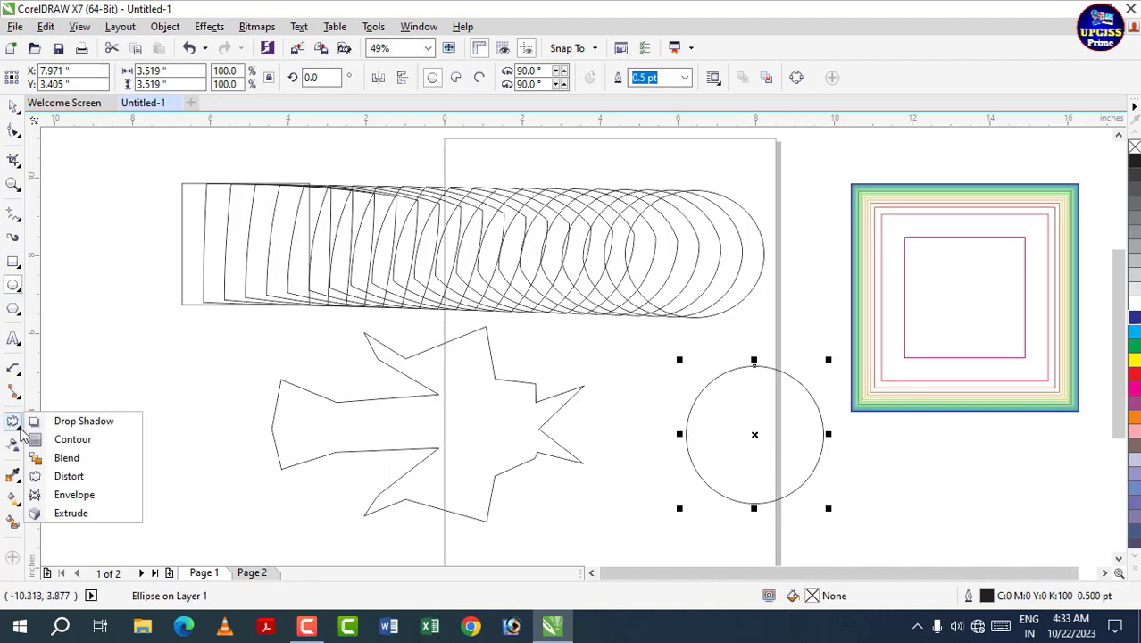
{"action": "left_click", "coordinate": [64, 477]}
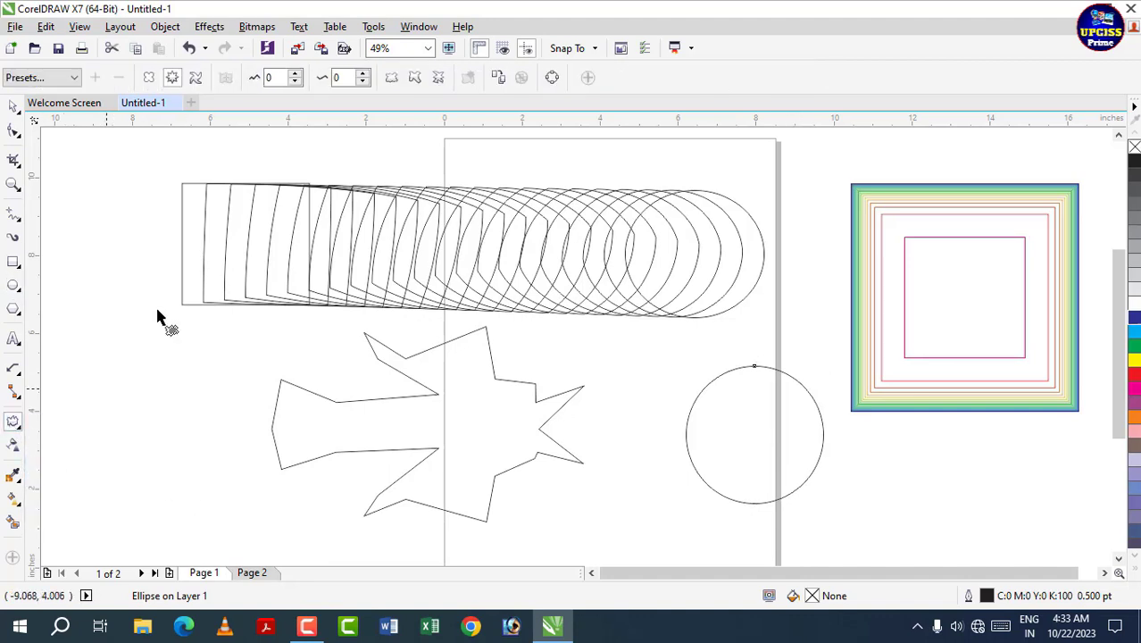
{"action": "left_click", "coordinate": [199, 82]}
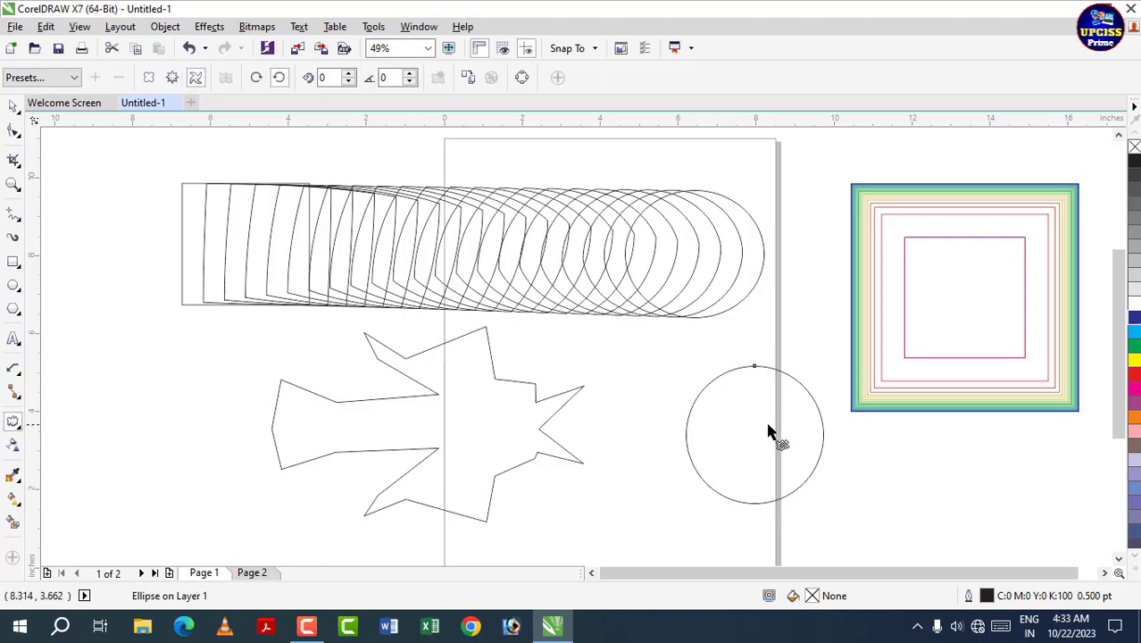
{"action": "left_click_drag", "start_coordinate": [755, 416], "coordinate": [806, 363]}
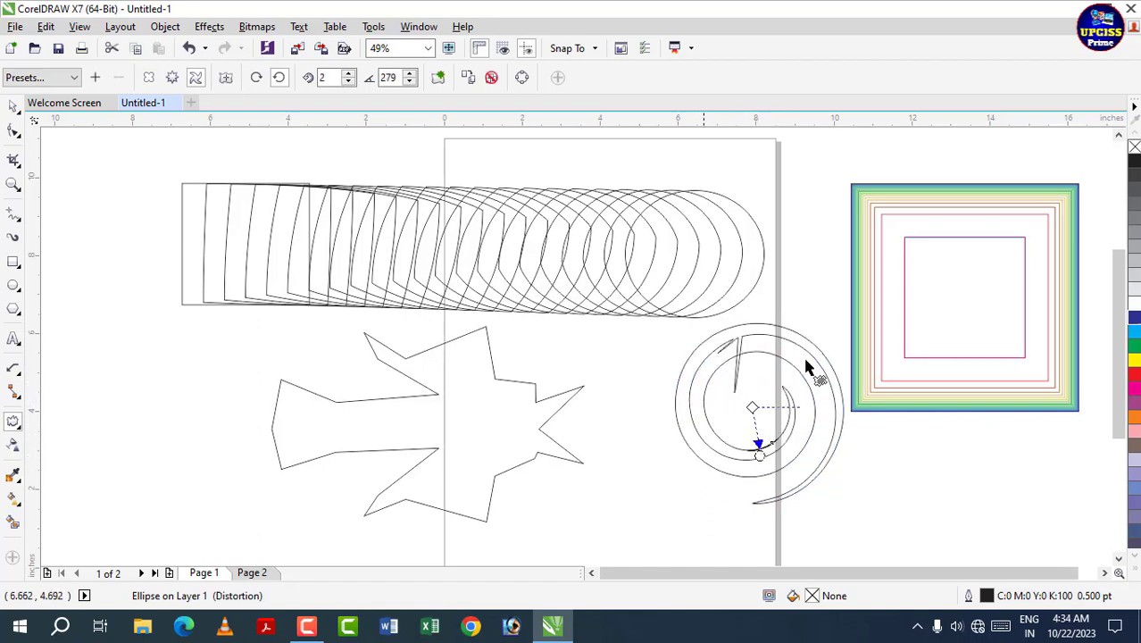
{"action": "left_click", "coordinate": [671, 461]}
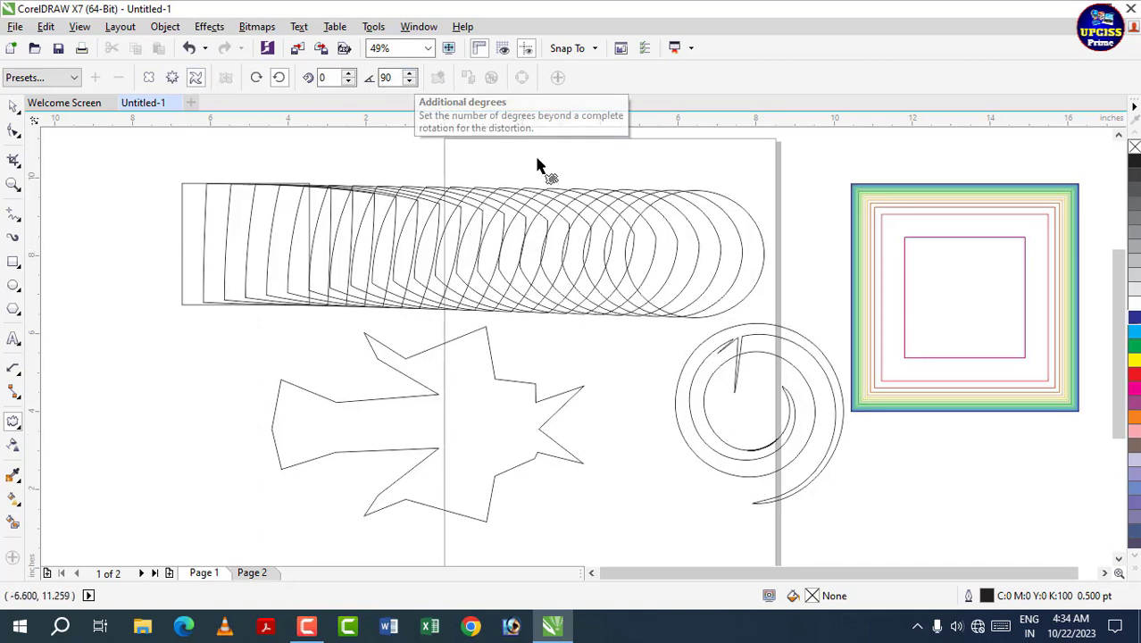
Draw a rectangle about 4.01 by 3.00 inches and place it just left of the spiky distorted shape, below the blend.
{"action": "left_click", "coordinate": [20, 428]}
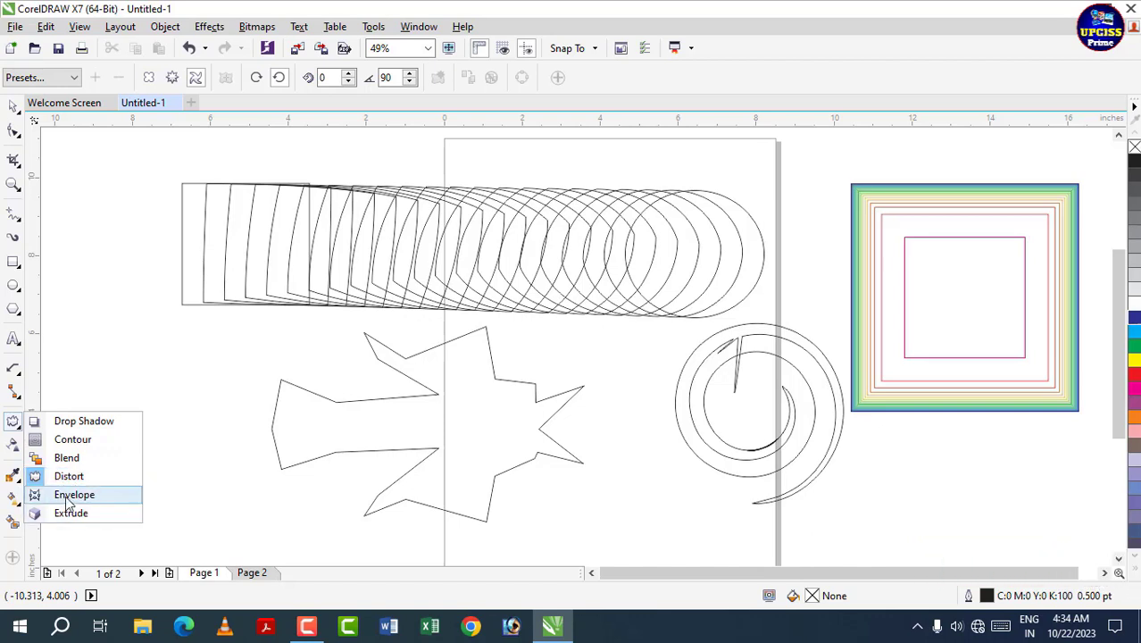
{"action": "left_click", "coordinate": [120, 400]}
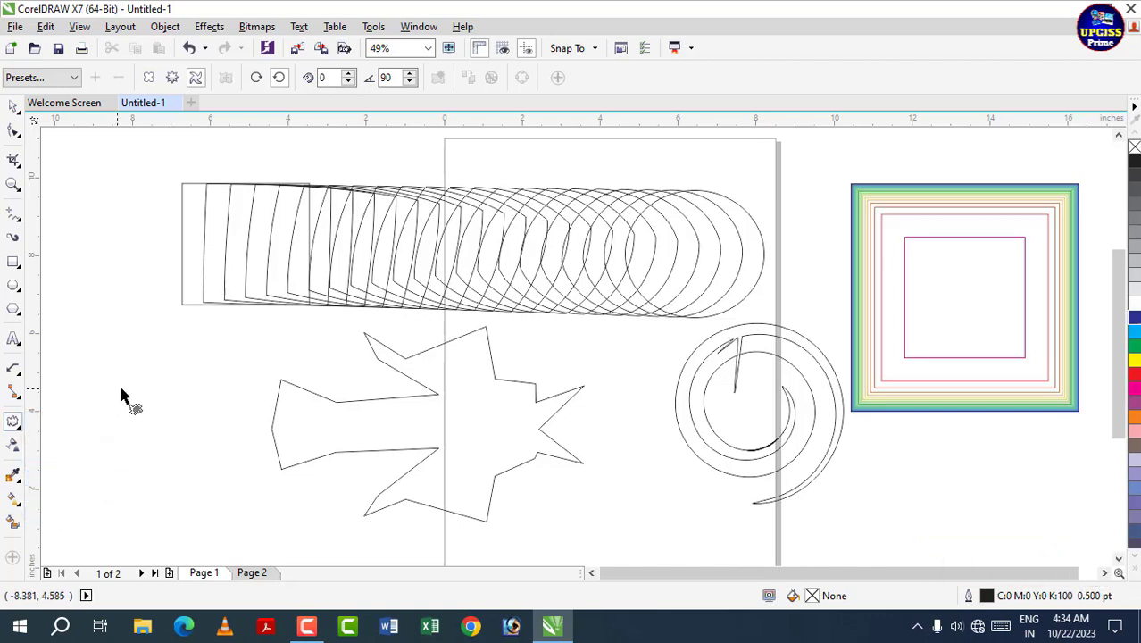
{"action": "left_click", "coordinate": [14, 262]}
{"action": "left_click_drag", "start_coordinate": [71, 288], "coordinate": [229, 406]}
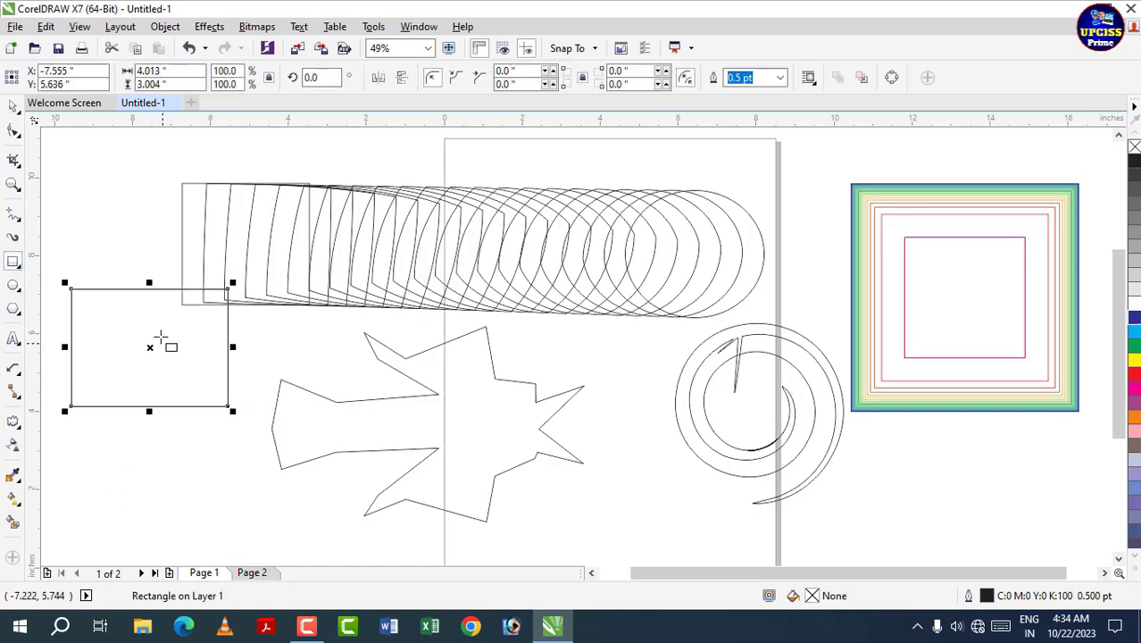
{"action": "left_click", "coordinate": [15, 109]}
{"action": "left_click_drag", "start_coordinate": [204, 288], "coordinate": [167, 397]}
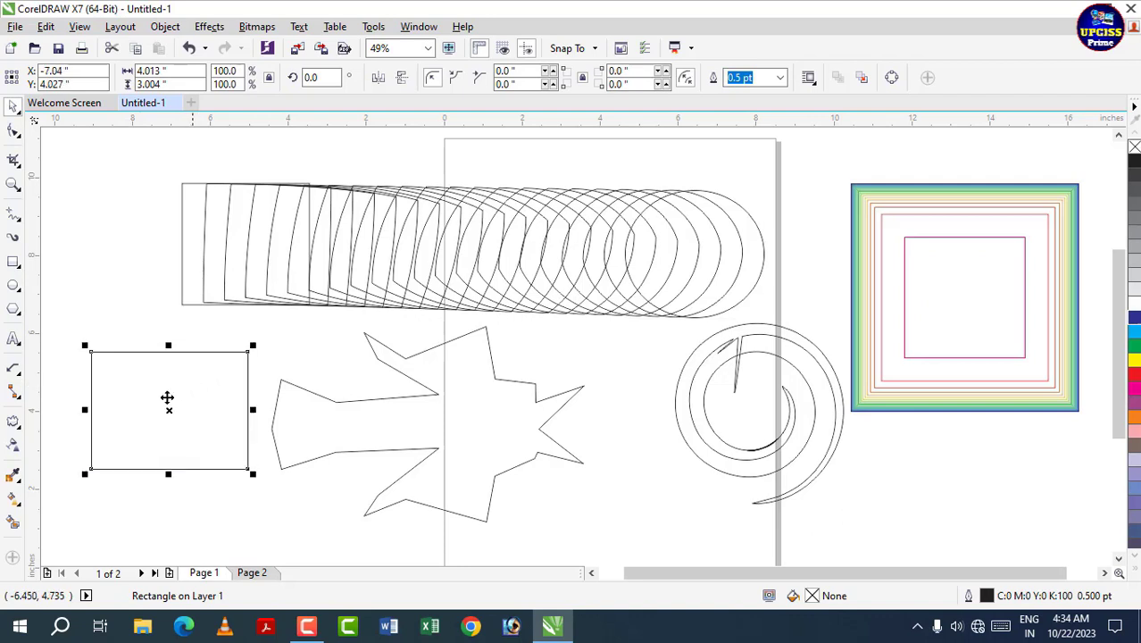
Apply an unconstrained envelope to the rectangle, pulling its top midpoint down, bottom midpoint up and left, and right midpoint up and outward.
{"action": "left_click", "coordinate": [16, 429]}
{"action": "left_click", "coordinate": [17, 428]}
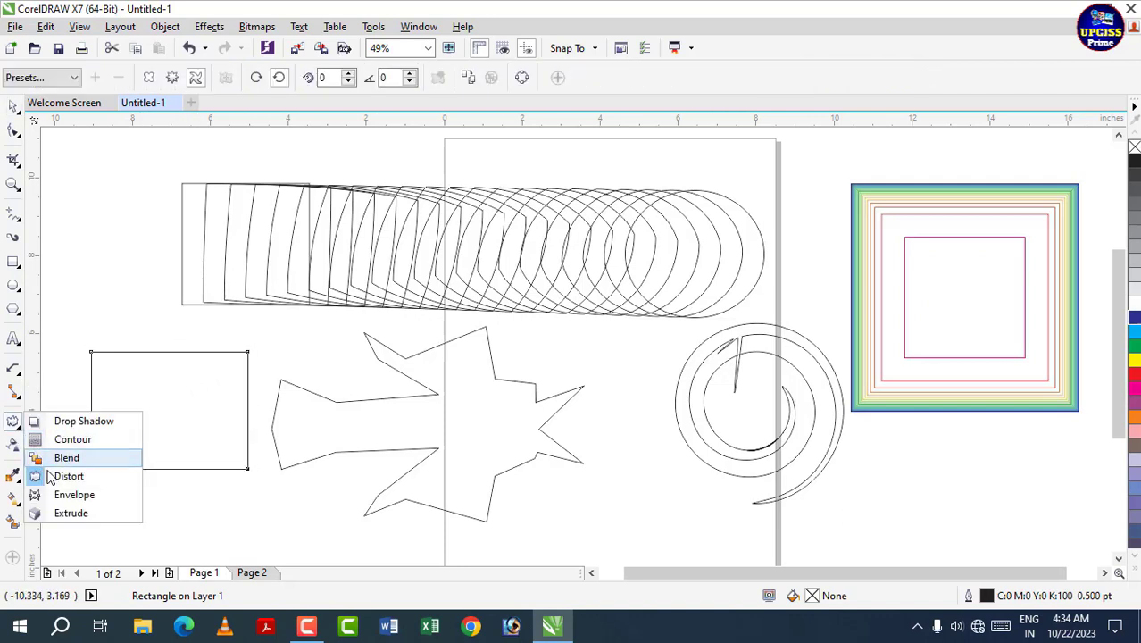
{"action": "left_click", "coordinate": [71, 496]}
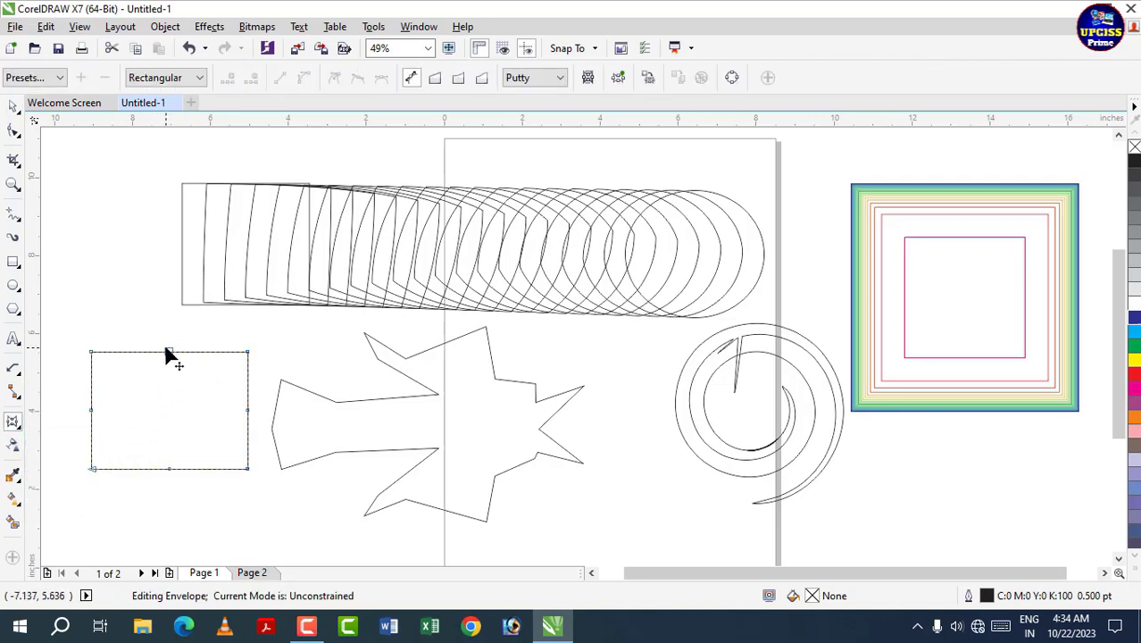
{"action": "left_click_drag", "start_coordinate": [169, 352], "coordinate": [177, 393]}
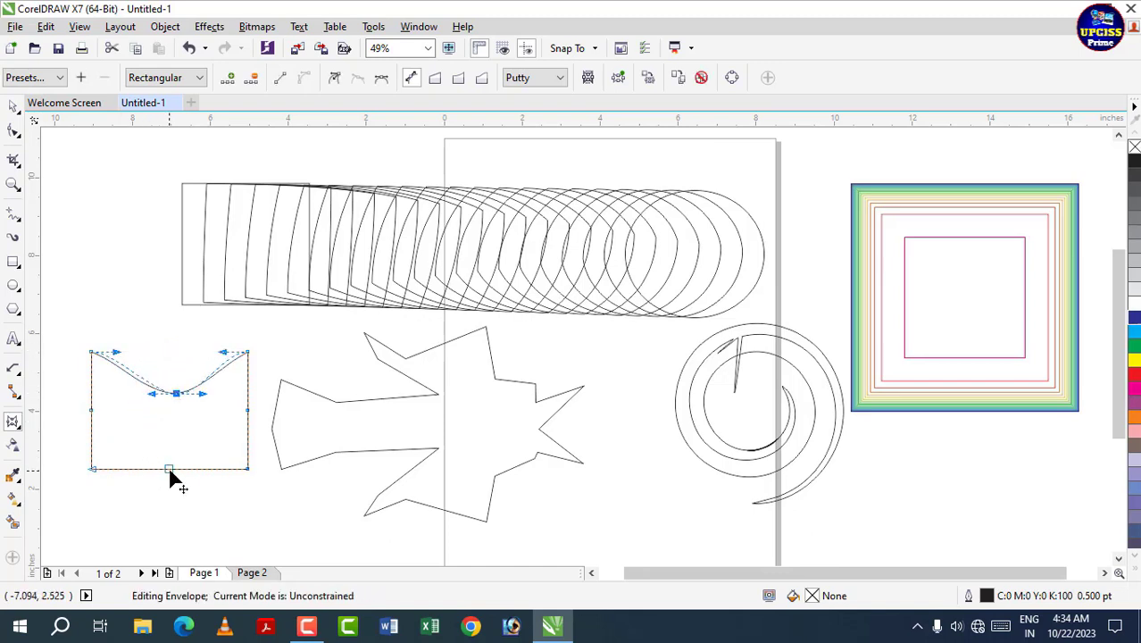
{"action": "left_click", "coordinate": [169, 469]}
{"action": "left_click_drag", "start_coordinate": [168, 468], "coordinate": [122, 416]}
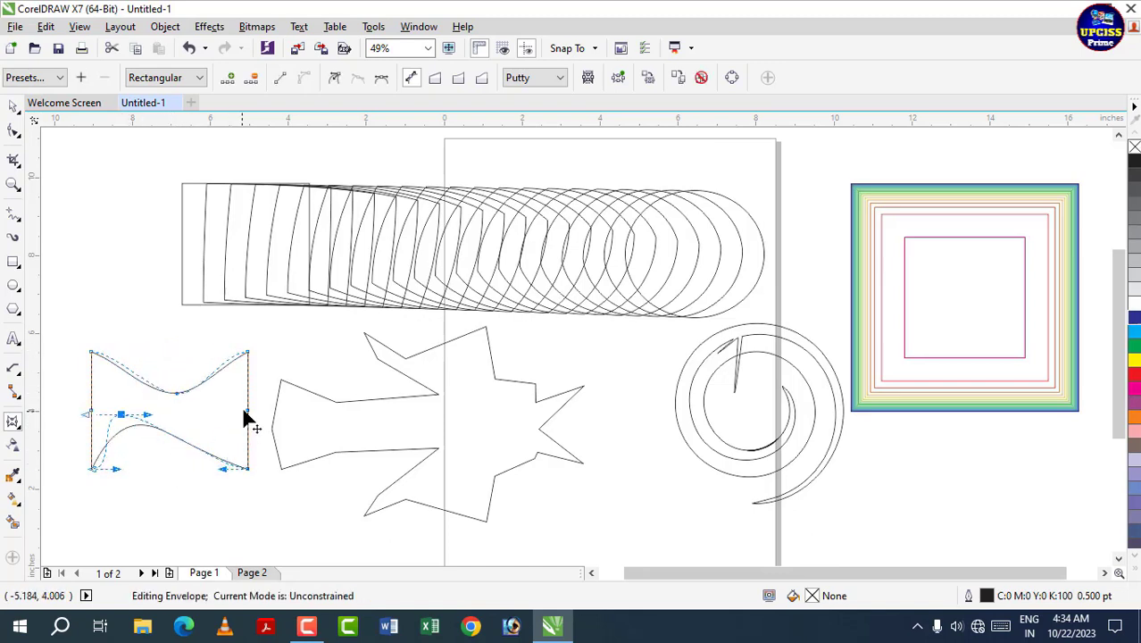
{"action": "left_click", "coordinate": [248, 410]}
{"action": "left_click_drag", "start_coordinate": [247, 410], "coordinate": [316, 357]}
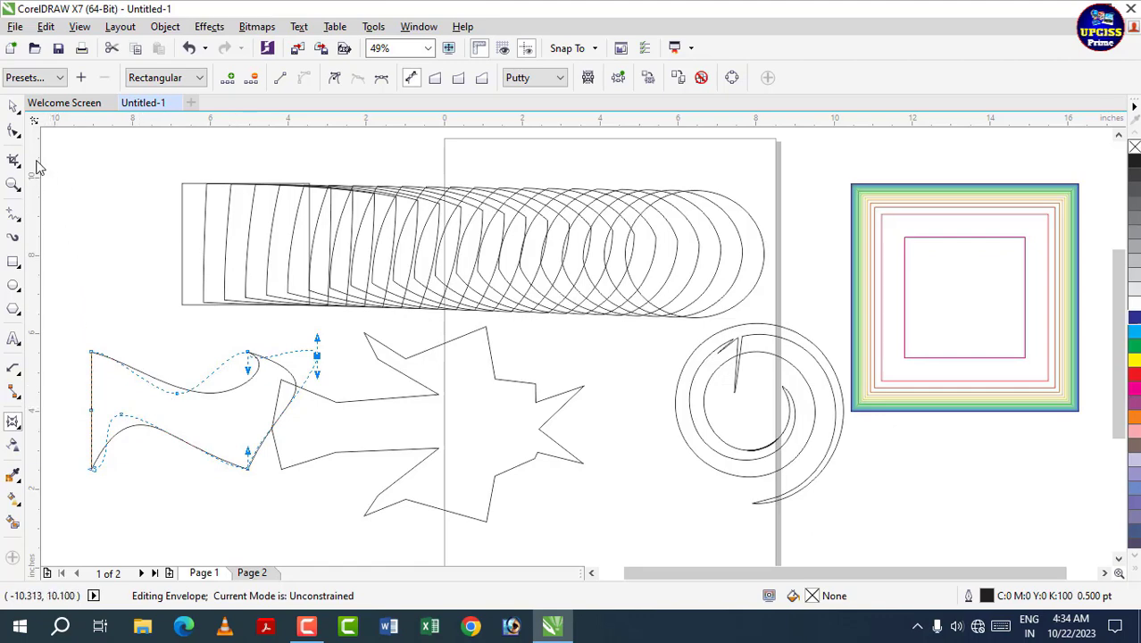
Move the enveloped rectangle, the spiky shape, the twisted circle and the blend upward or to the right to clear the lower page area.
{"action": "left_click", "coordinate": [13, 107]}
{"action": "left_click_drag", "start_coordinate": [305, 352], "coordinate": [500, 173]}
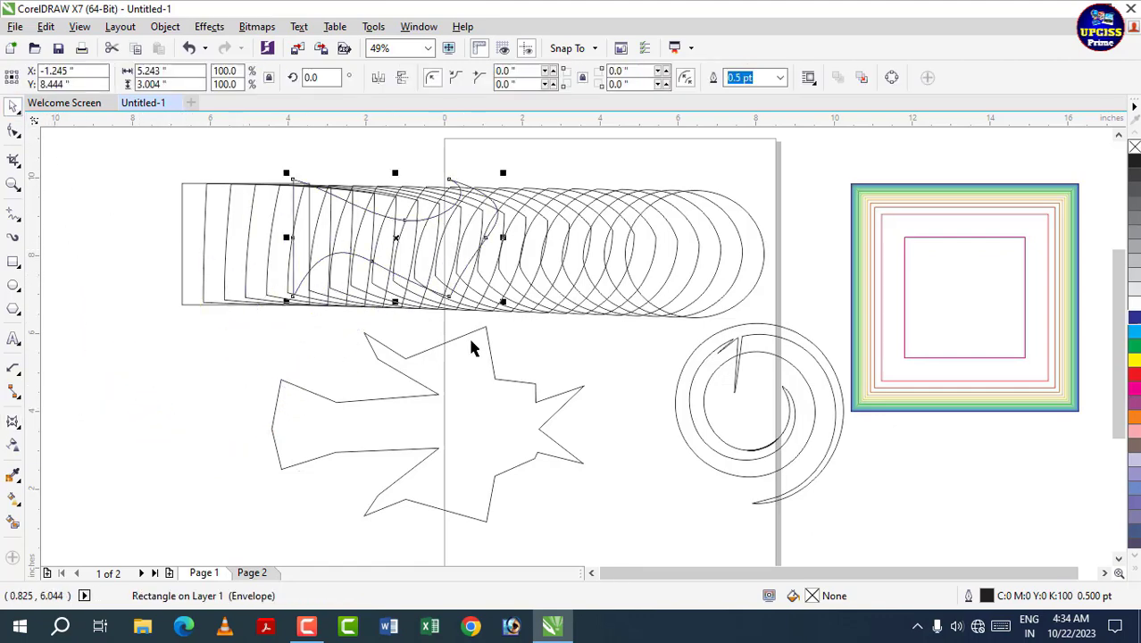
{"action": "left_click", "coordinate": [489, 348]}
{"action": "left_click_drag", "start_coordinate": [554, 326], "coordinate": [884, 125]}
{"action": "left_click_drag", "start_coordinate": [723, 373], "coordinate": [879, 286]}
{"action": "left_click", "coordinate": [408, 311]}
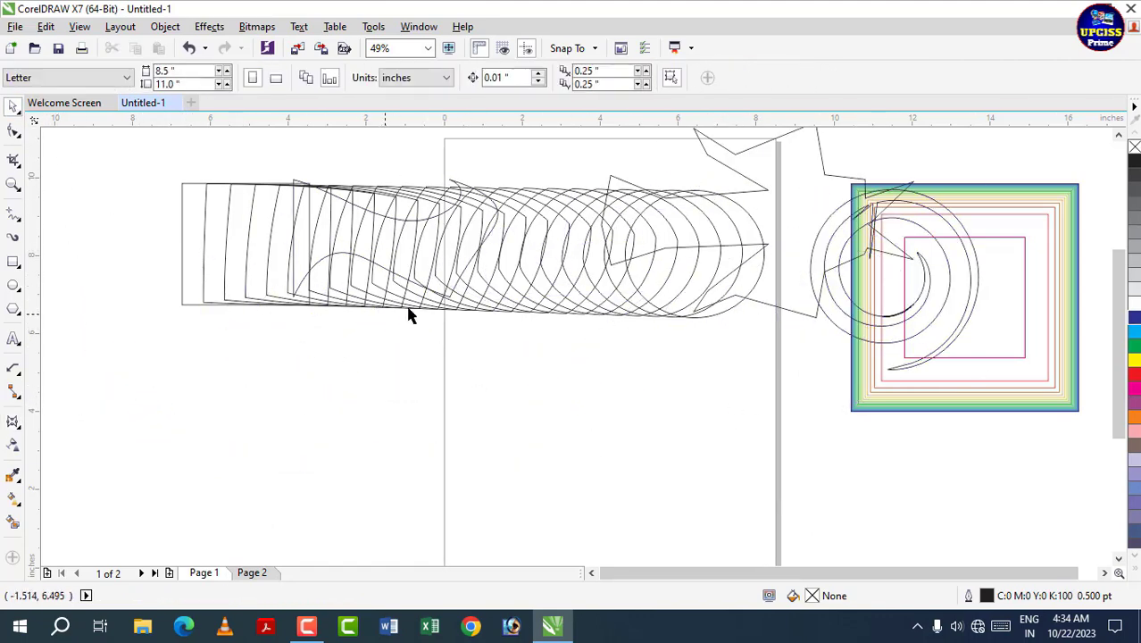
{"action": "left_click", "coordinate": [475, 295]}
{"action": "left_click_drag", "start_coordinate": [475, 294], "coordinate": [514, 247]}
{"action": "left_click", "coordinate": [86, 473]}
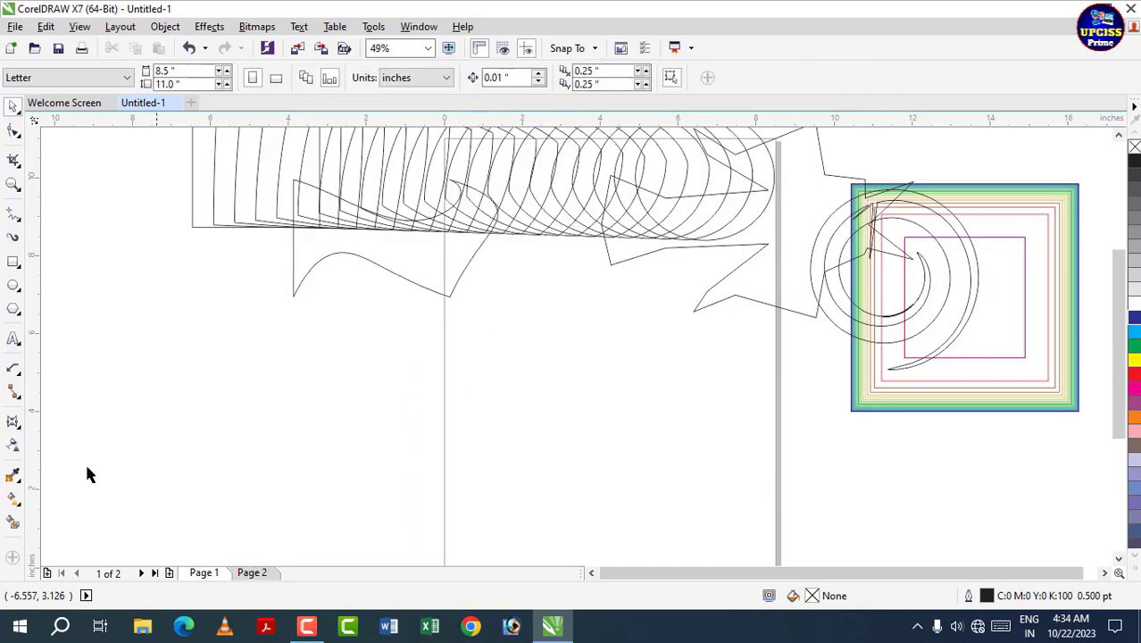
Draw a rectangle about 4.03 by 3.97 inches in the cleared area below the blend.
{"action": "left_click", "coordinate": [22, 446]}
{"action": "left_click", "coordinate": [45, 505]}
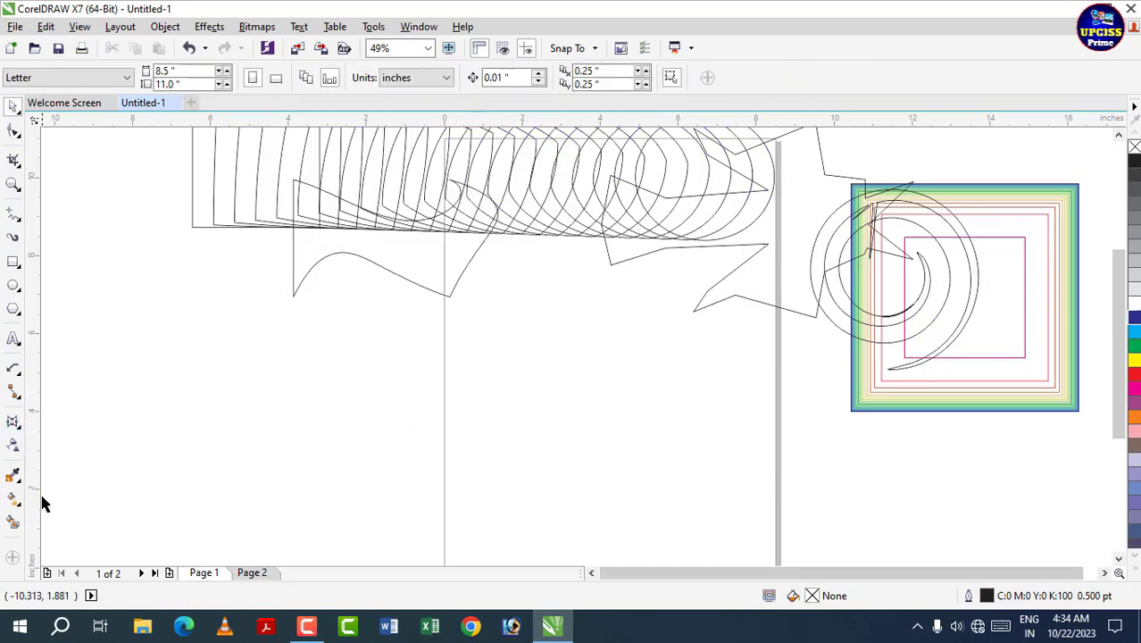
{"action": "left_click", "coordinate": [18, 427]}
{"action": "left_click", "coordinate": [18, 427]}
{"action": "left_click", "coordinate": [18, 427]}
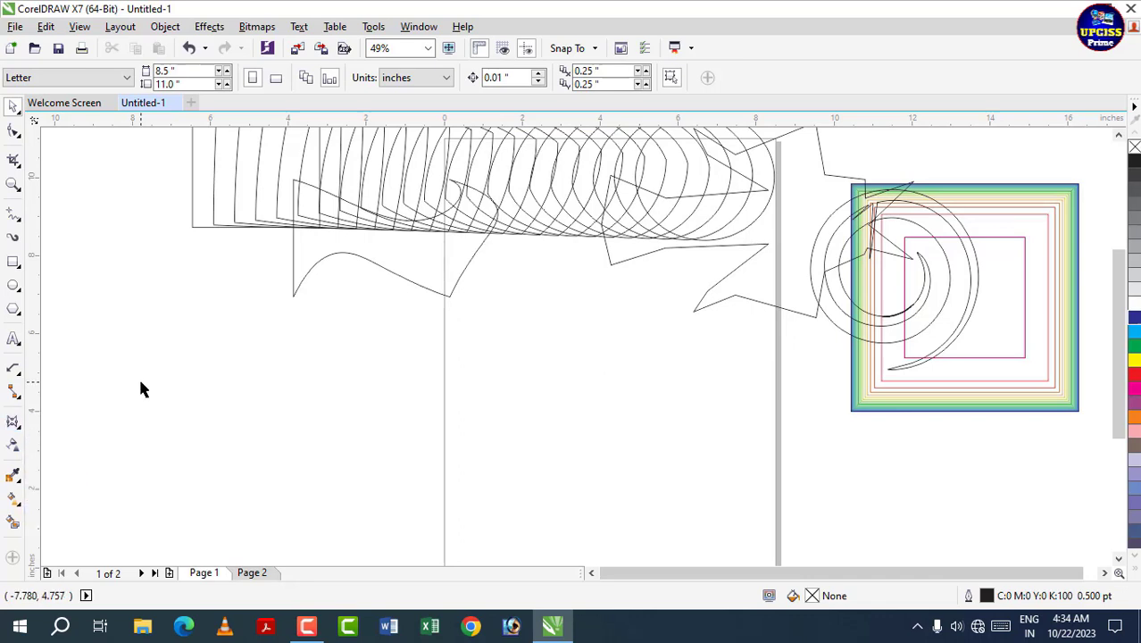
{"action": "left_click", "coordinate": [15, 263]}
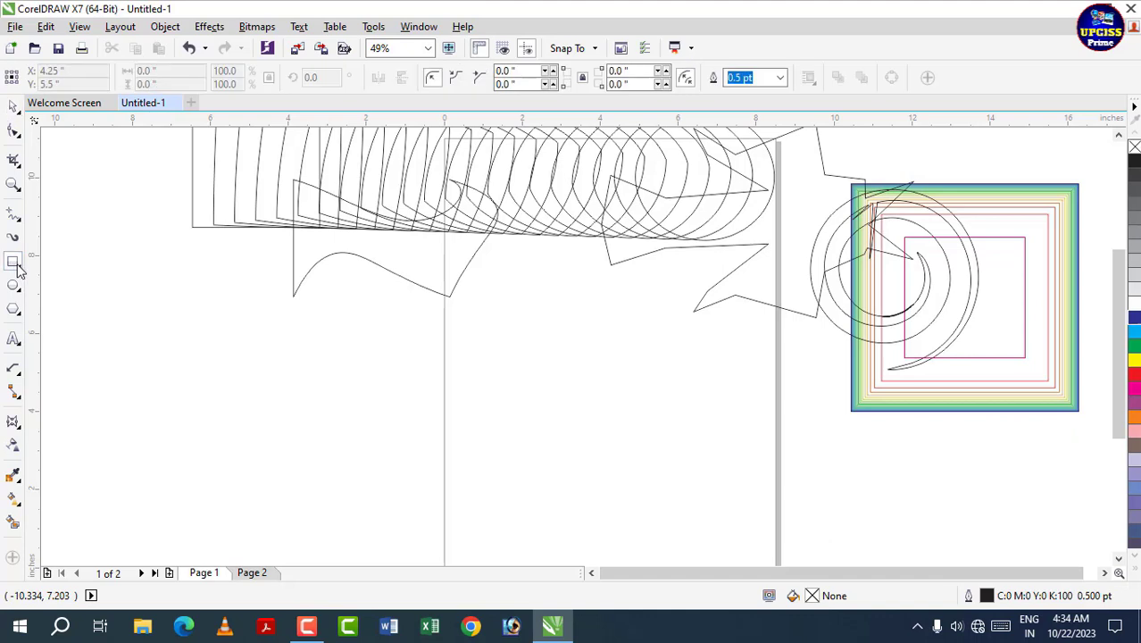
{"action": "left_click_drag", "start_coordinate": [162, 312], "coordinate": [320, 466]}
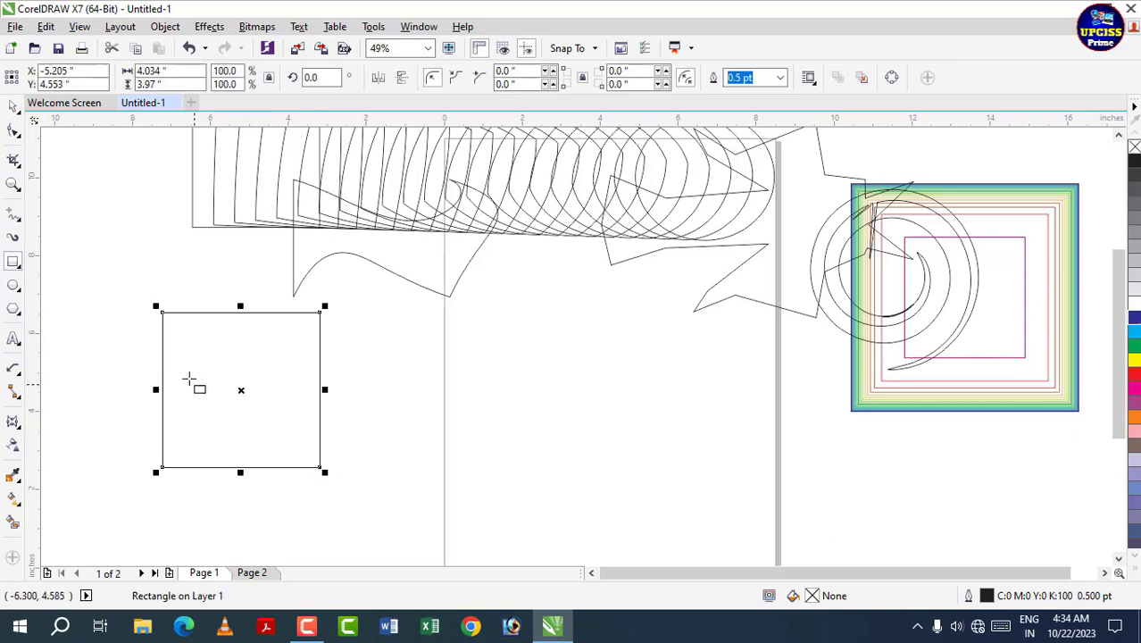
Extrude the new rectangle with depth 20 toward a vanishing point just below its centre, and shift it right onto the page's left edge.
{"action": "left_click", "coordinate": [12, 423]}
{"action": "left_click", "coordinate": [19, 427]}
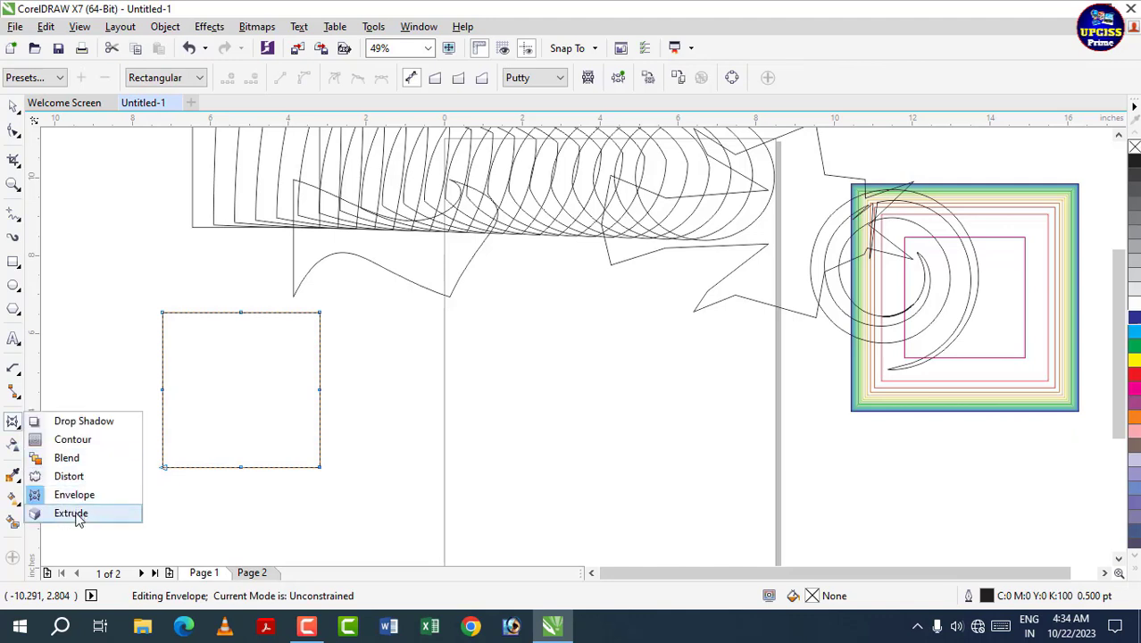
{"action": "left_click", "coordinate": [67, 512]}
{"action": "left_click_drag", "start_coordinate": [168, 390], "coordinate": [255, 415]}
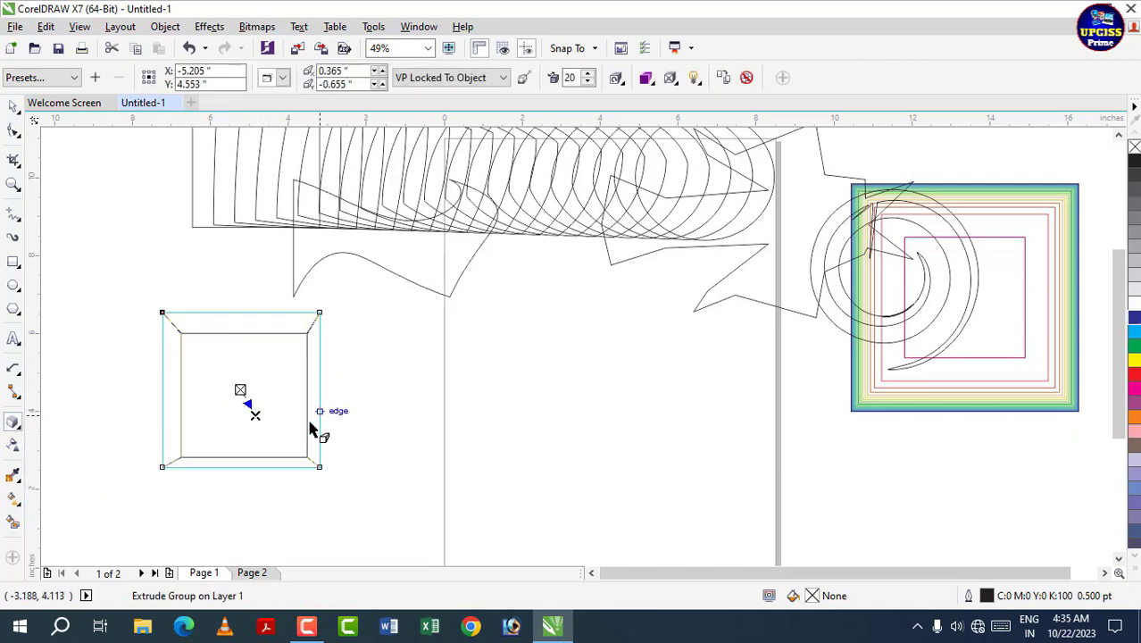
{"action": "left_click", "coordinate": [14, 108]}
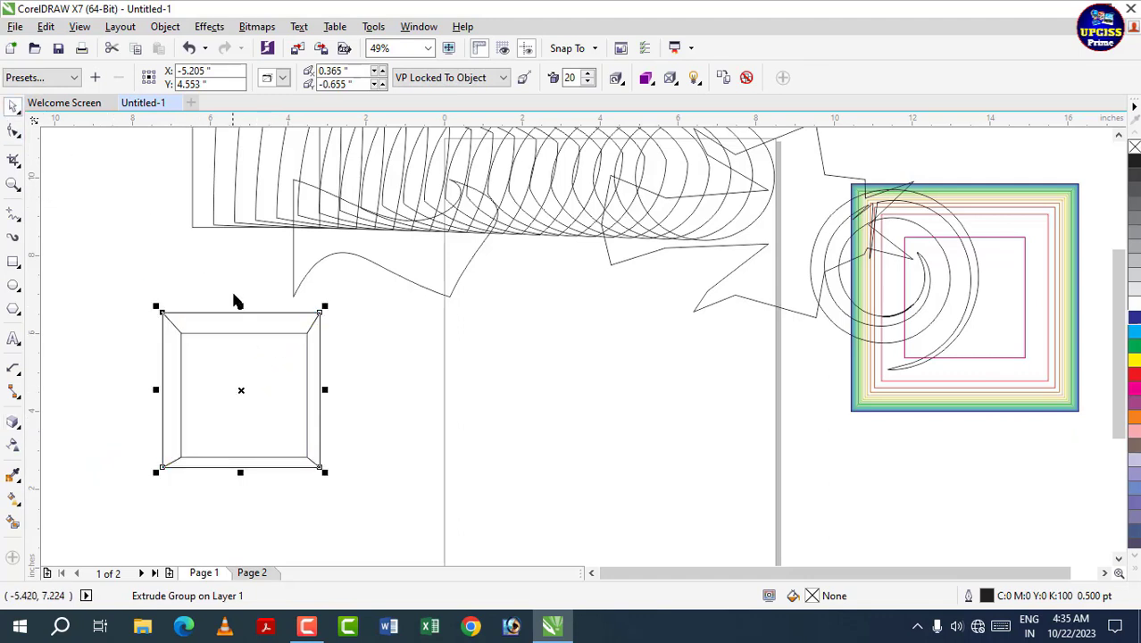
{"action": "left_click_drag", "start_coordinate": [237, 349], "coordinate": [451, 349]}
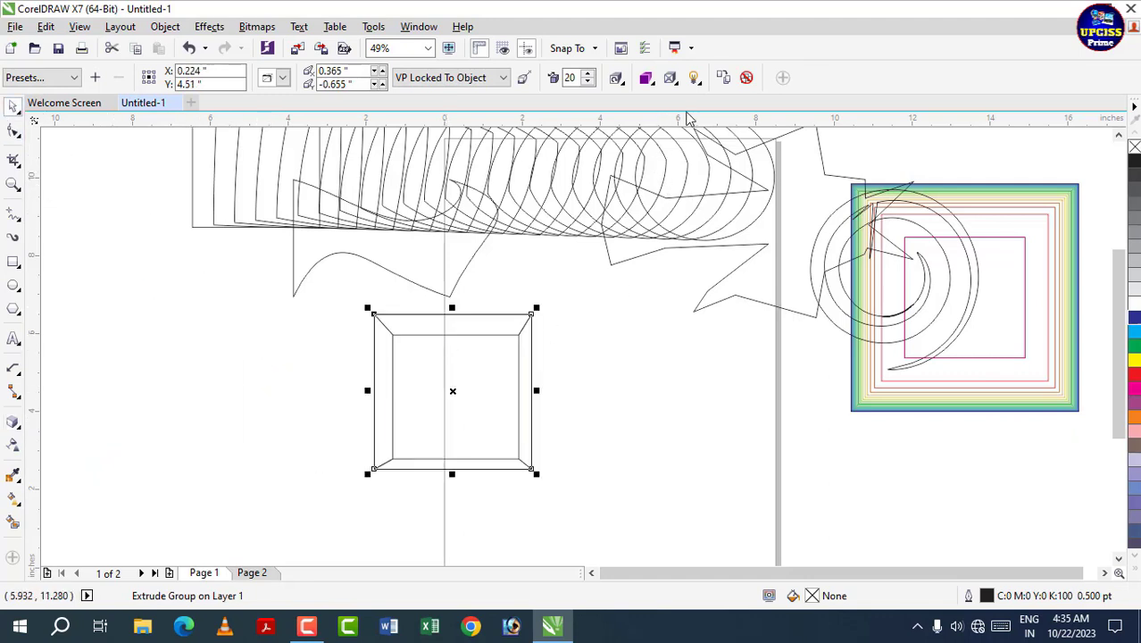
Colour the extrusion's sides with a solid red fill.
{"action": "left_click", "coordinate": [645, 78]}
{"action": "left_click", "coordinate": [685, 136]}
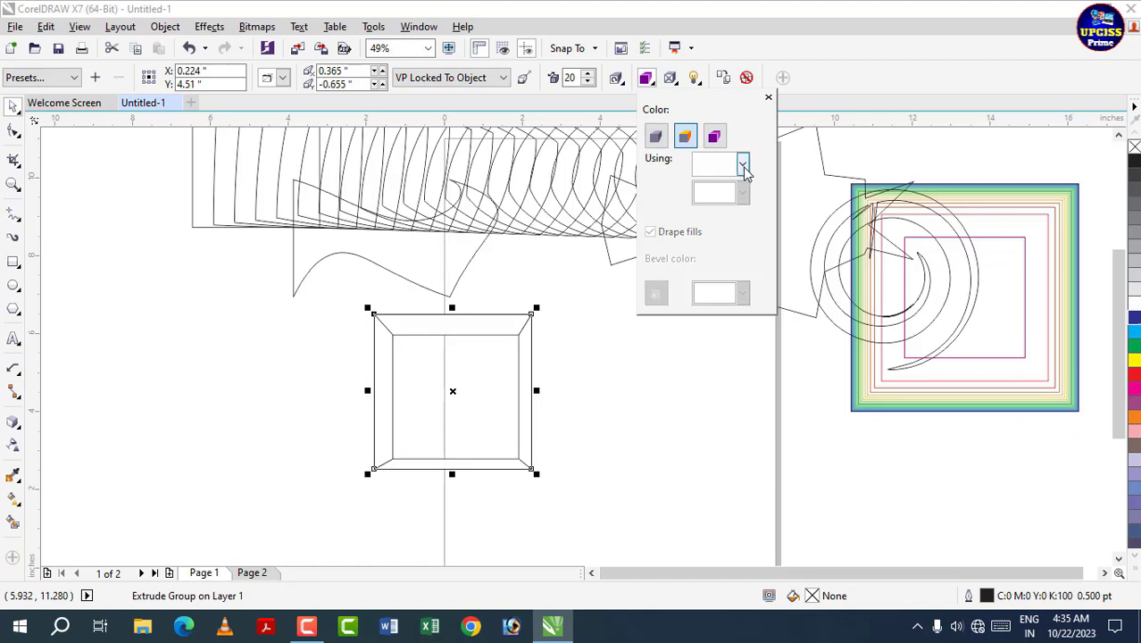
{"action": "left_click", "coordinate": [743, 165]}
{"action": "left_click", "coordinate": [736, 199]}
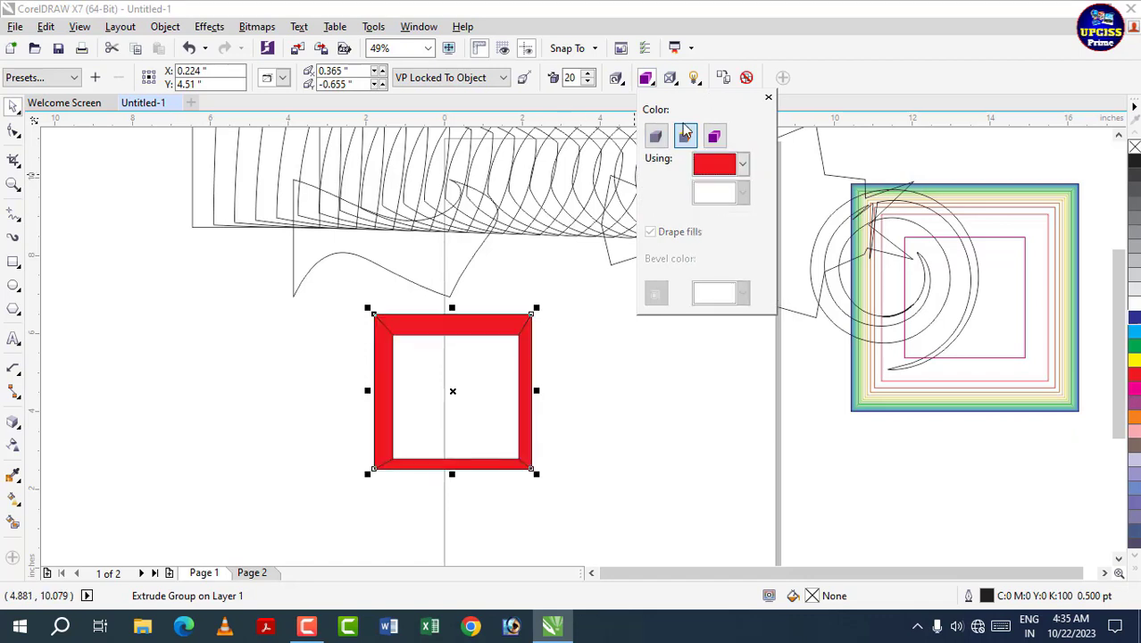
Switch the extrusion to colour shading and increase its depth to 55.
{"action": "left_click", "coordinate": [714, 137]}
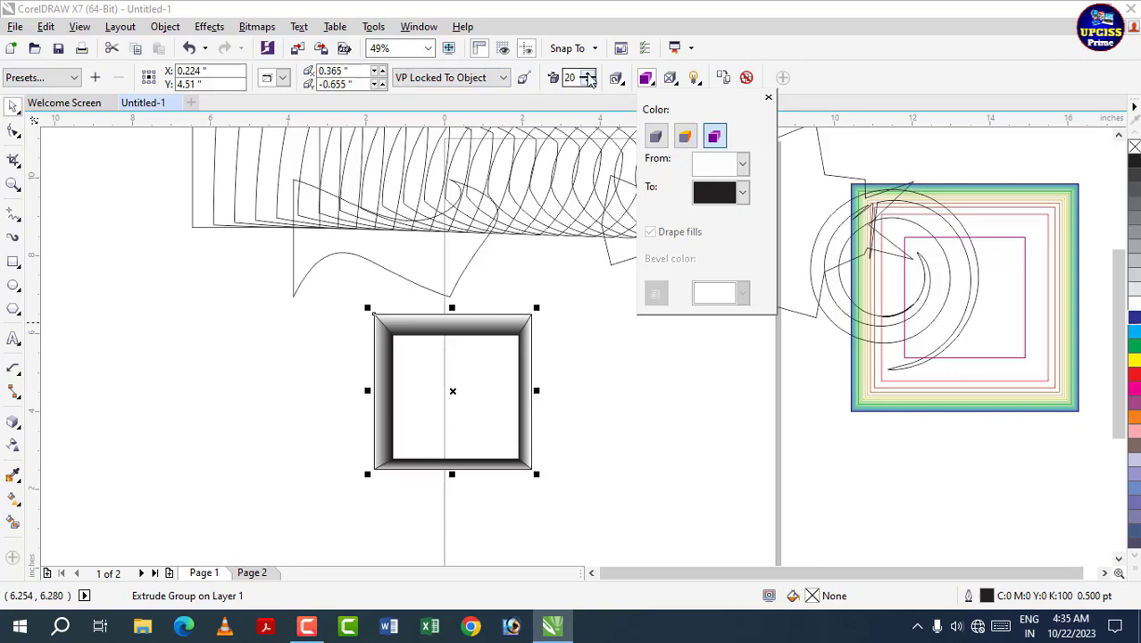
{"action": "left_click_drag", "start_coordinate": [589, 76], "coordinate": [591, 79]}
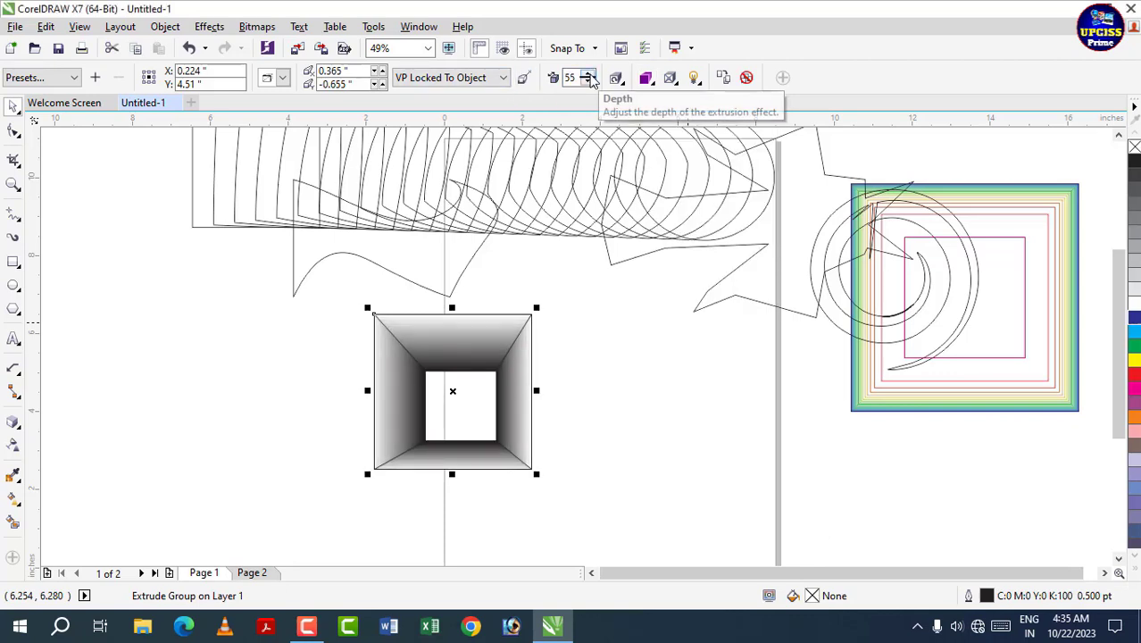
Set the extrusion's colour shading to run from red to yellow.
{"action": "left_click", "coordinate": [648, 78]}
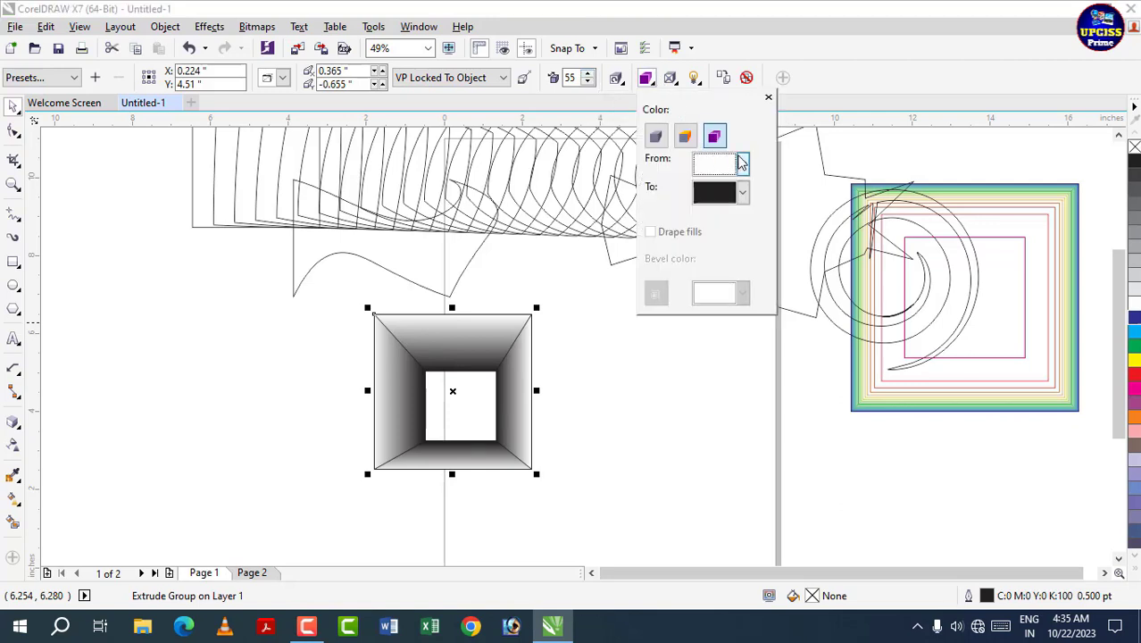
{"action": "left_click", "coordinate": [741, 163]}
{"action": "left_click", "coordinate": [739, 202]}
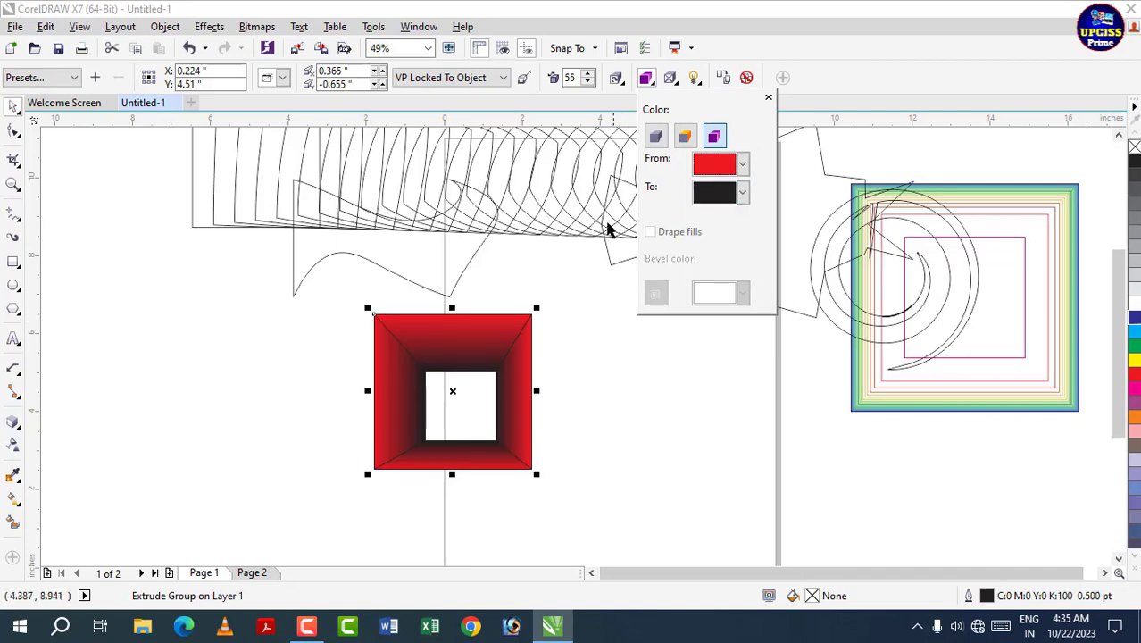
{"action": "left_click", "coordinate": [742, 192]}
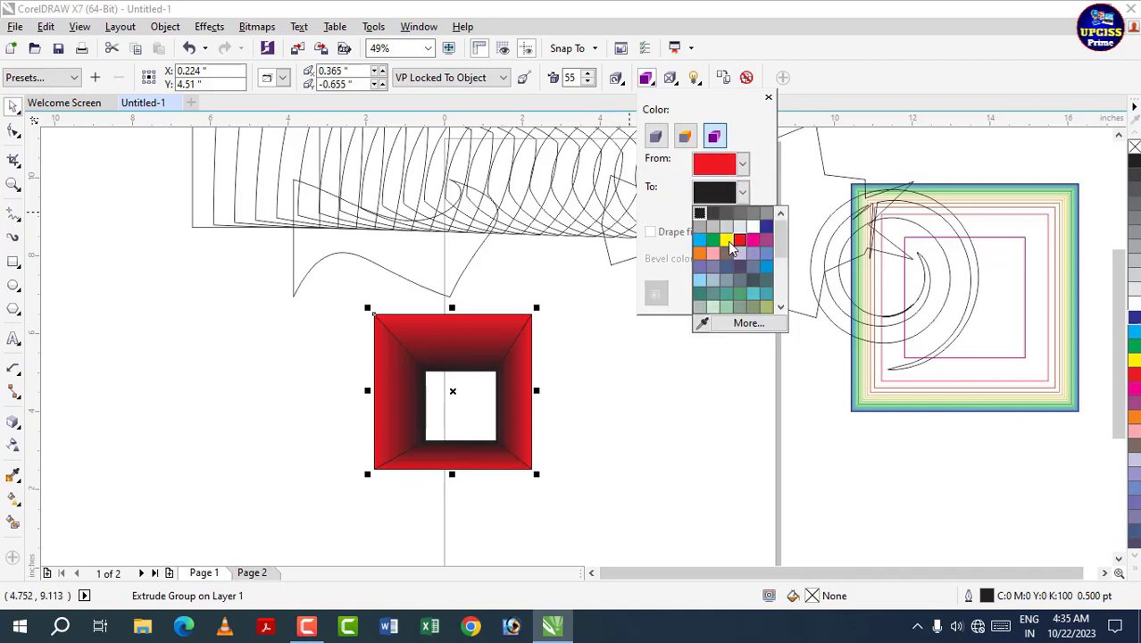
{"action": "left_click", "coordinate": [726, 239]}
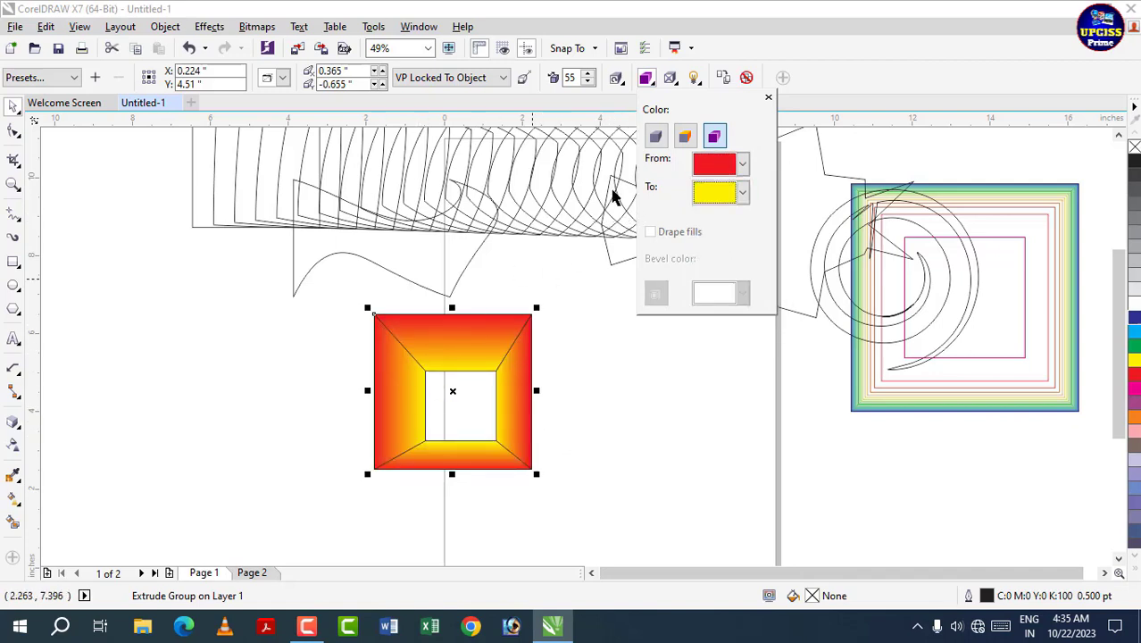
Reduce the extrusion's depth to 40 and set its vanishing point's horizontal coordinate to 0.285 in.
{"action": "left_click", "coordinate": [588, 82]}
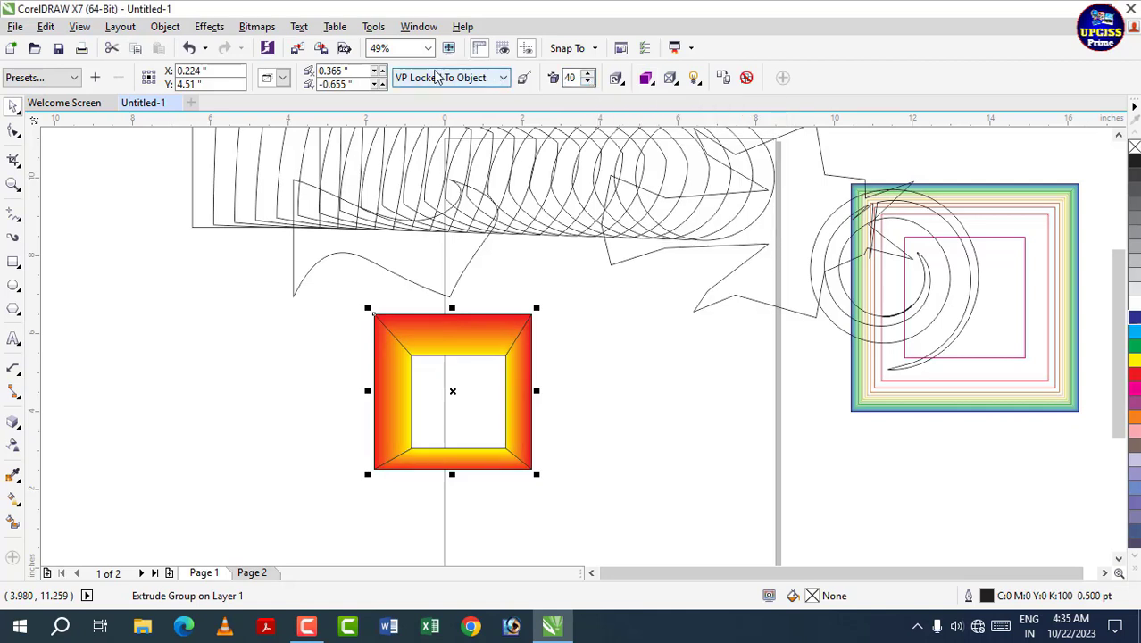
{"action": "left_click", "coordinate": [380, 75]}
{"action": "left_click", "coordinate": [379, 79]}
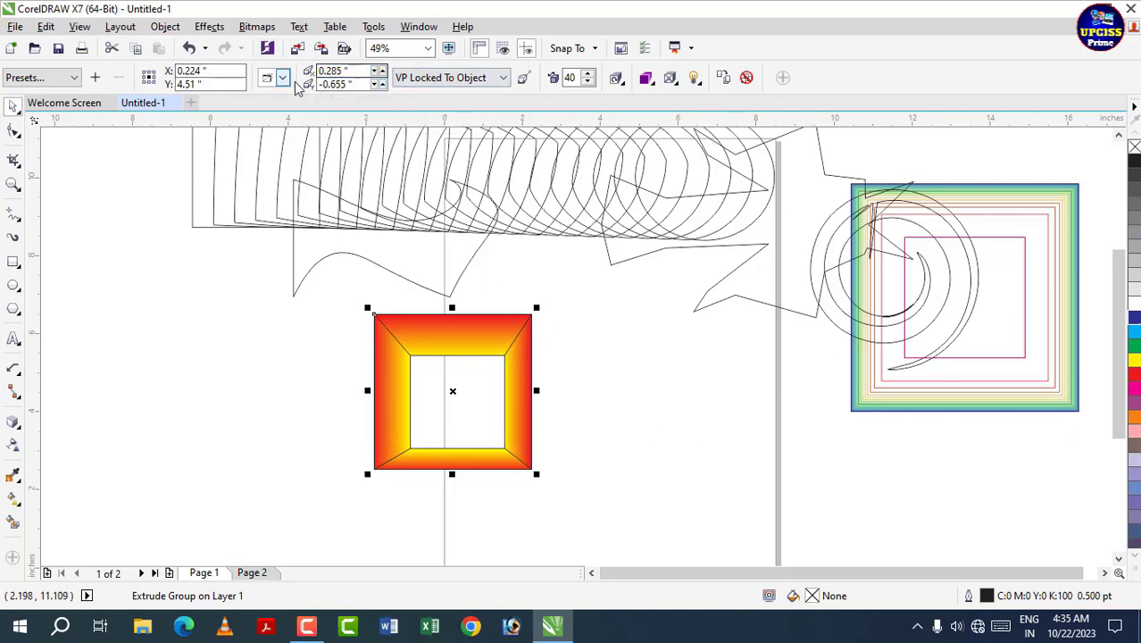
Add a bevel to the extruded rectangle and set the bevel depth to 0.23 in.
{"action": "left_click", "coordinate": [671, 79]}
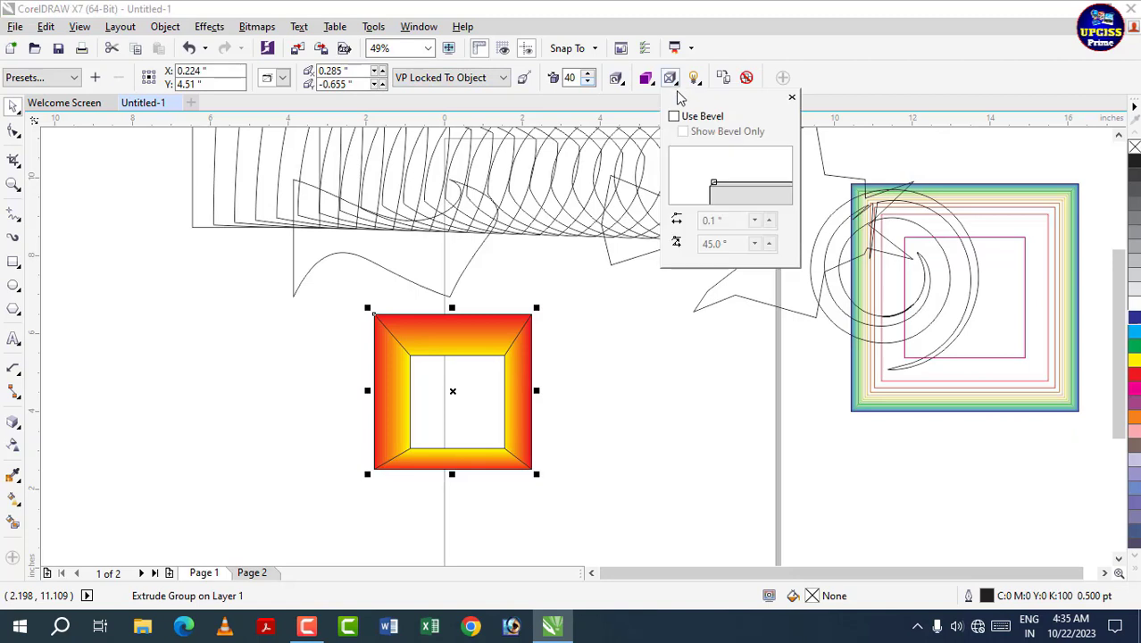
{"action": "left_click", "coordinate": [675, 116]}
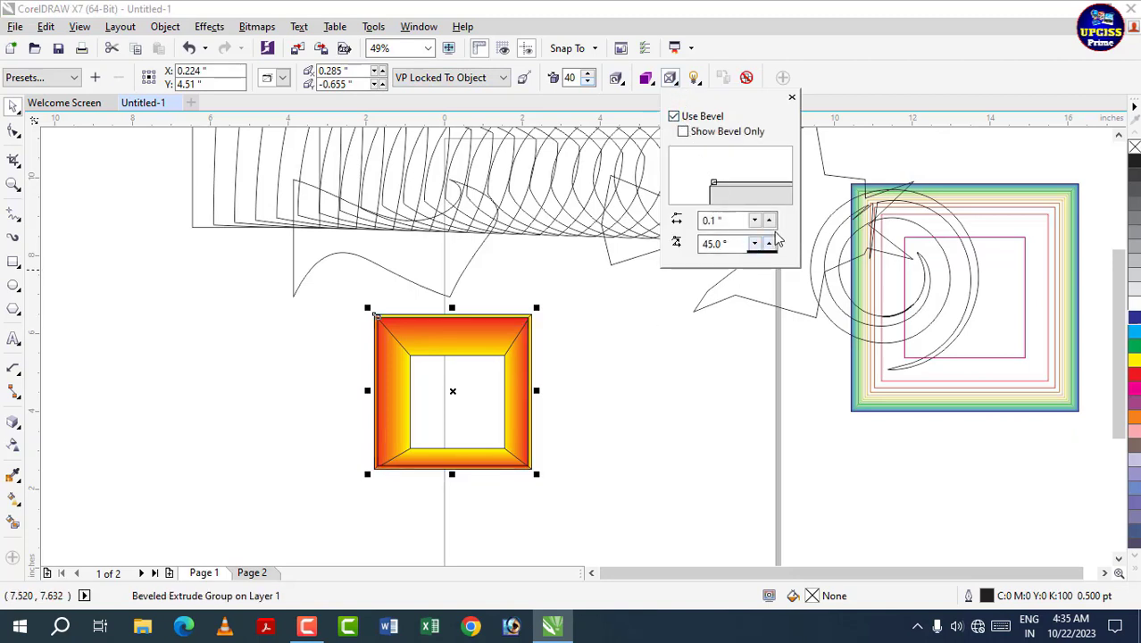
{"action": "left_click", "coordinate": [770, 217]}
{"action": "left_click", "coordinate": [770, 218]}
{"action": "left_click", "coordinate": [769, 219]}
{"action": "left_click", "coordinate": [769, 219]}
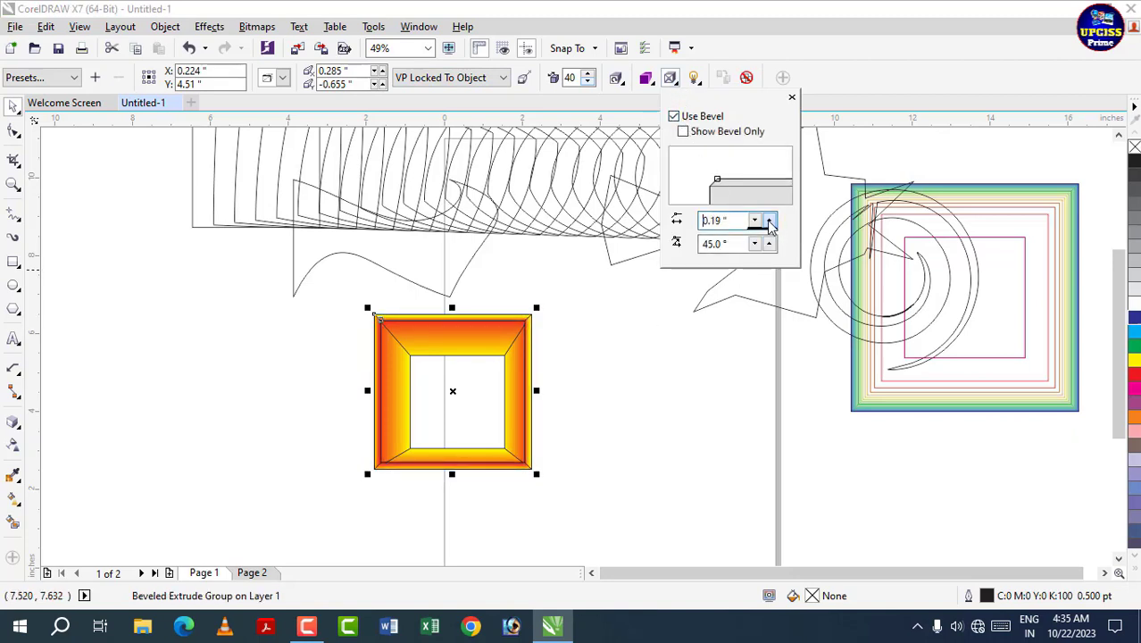
{"action": "left_click", "coordinate": [770, 220]}
{"action": "left_click", "coordinate": [770, 219]}
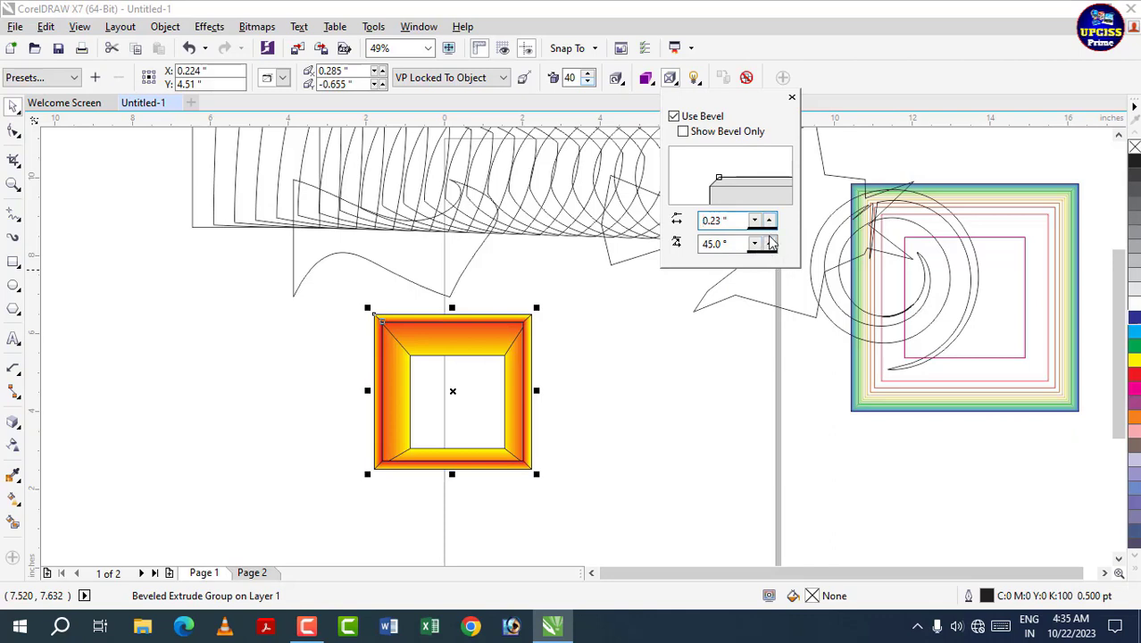
Increase the bevel angle of the extruded rectangle to 51 degrees.
{"action": "left_click", "coordinate": [770, 242]}
{"action": "left_click", "coordinate": [770, 242]}
{"action": "left_click", "coordinate": [770, 242]}
{"action": "left_click", "coordinate": [770, 242]}
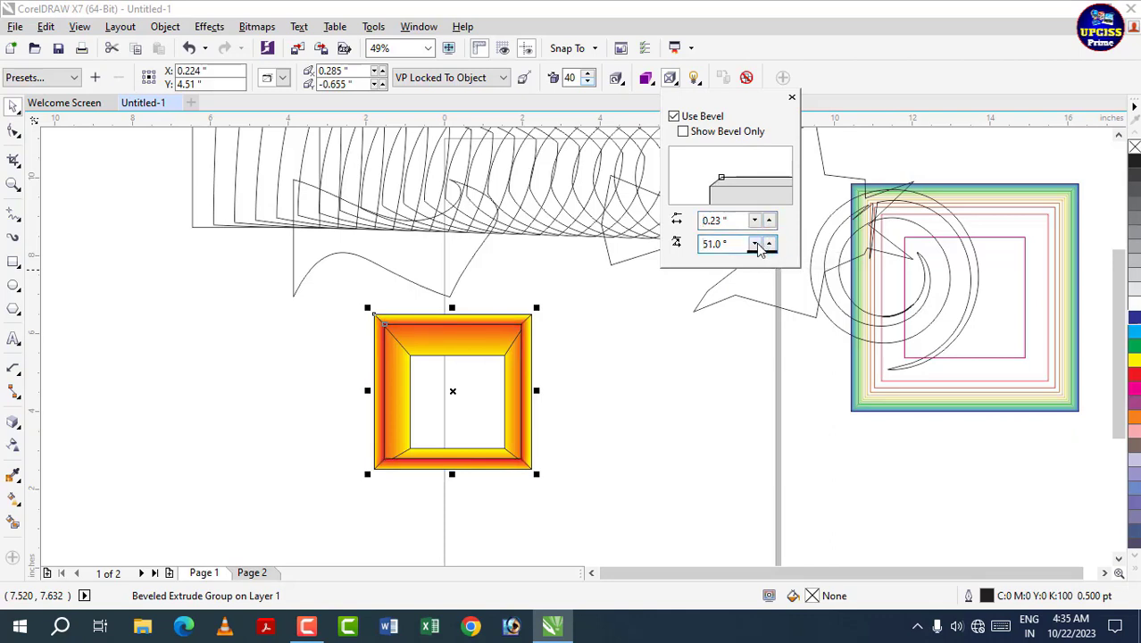
{"action": "left_click", "coordinate": [769, 242]}
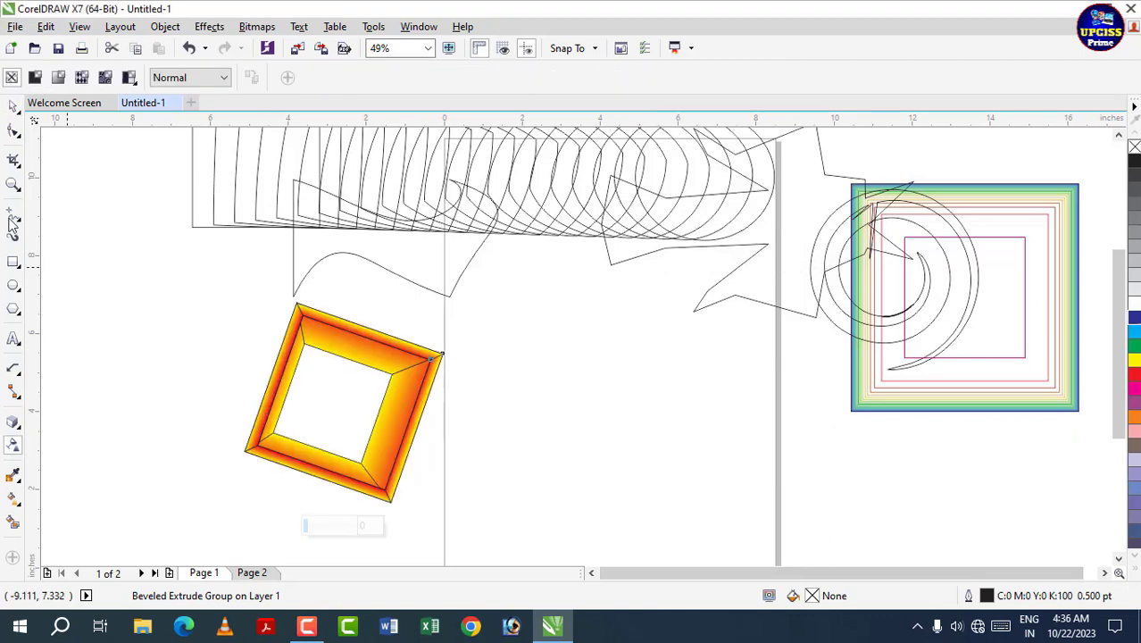
Move the bevelled extrusion slightly up and to the left, rotate it counter-clockwise about its centre, and deselect it.
{"action": "left_click", "coordinate": [14, 106]}
{"action": "left_click", "coordinate": [402, 382]}
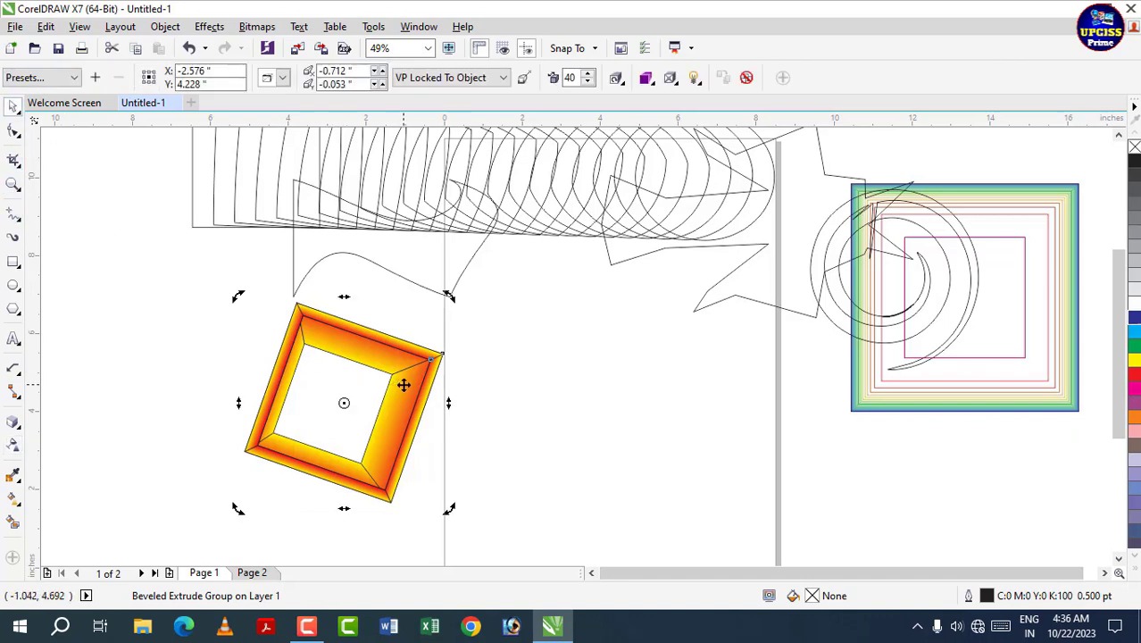
{"action": "left_click_drag", "start_coordinate": [402, 382], "coordinate": [391, 371]}
{"action": "left_click", "coordinate": [430, 376]}
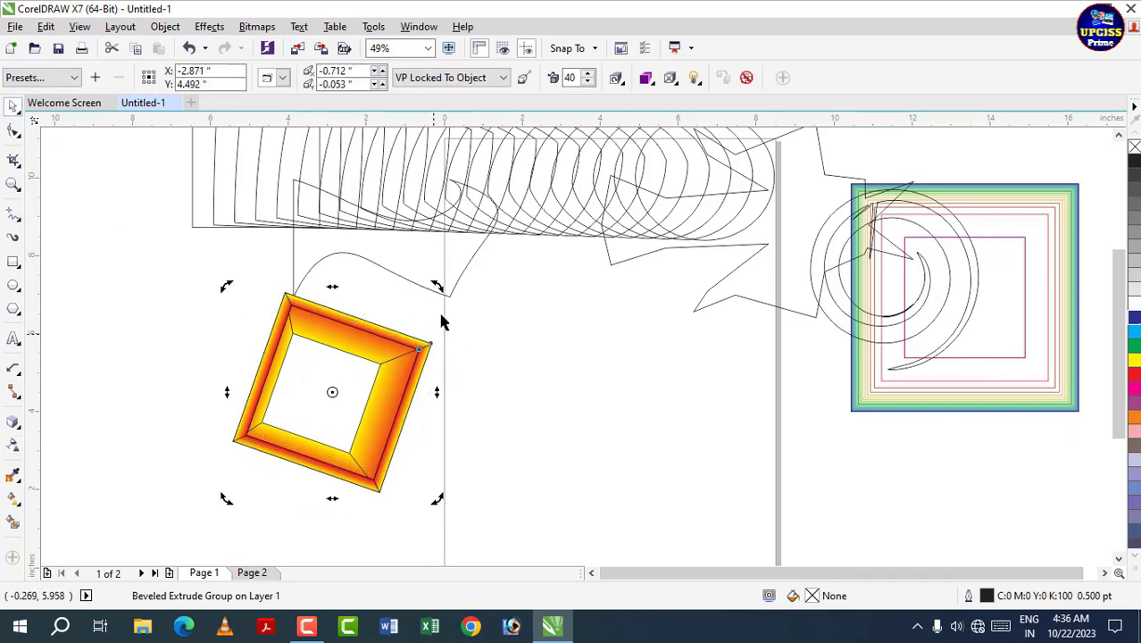
{"action": "left_click_drag", "start_coordinate": [423, 286], "coordinate": [504, 433]}
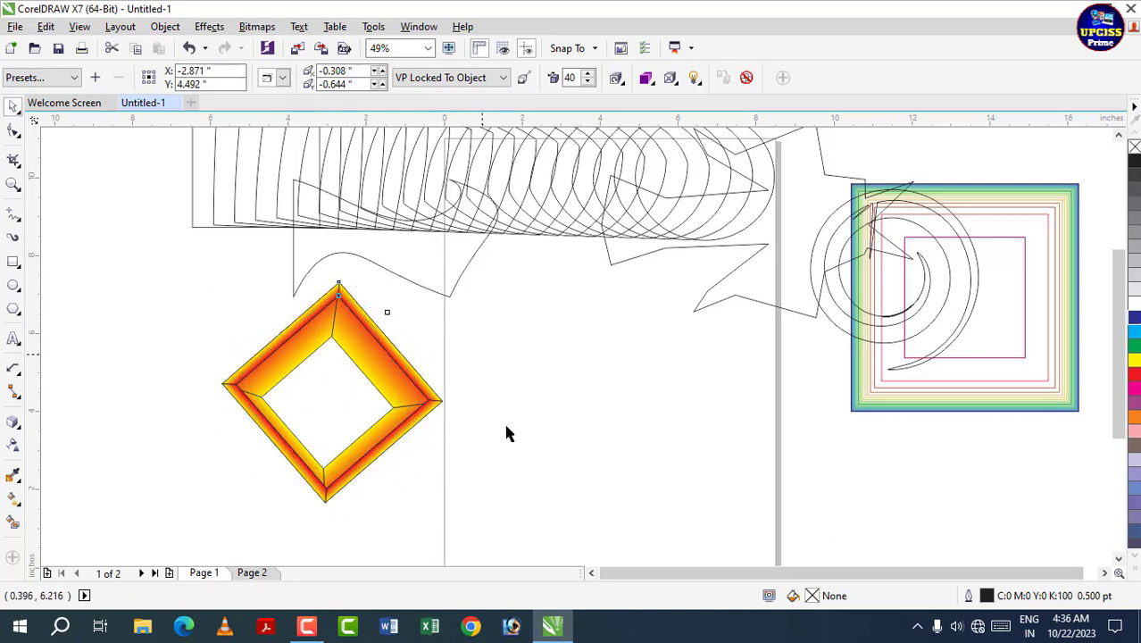
{"action": "left_click", "coordinate": [647, 316]}
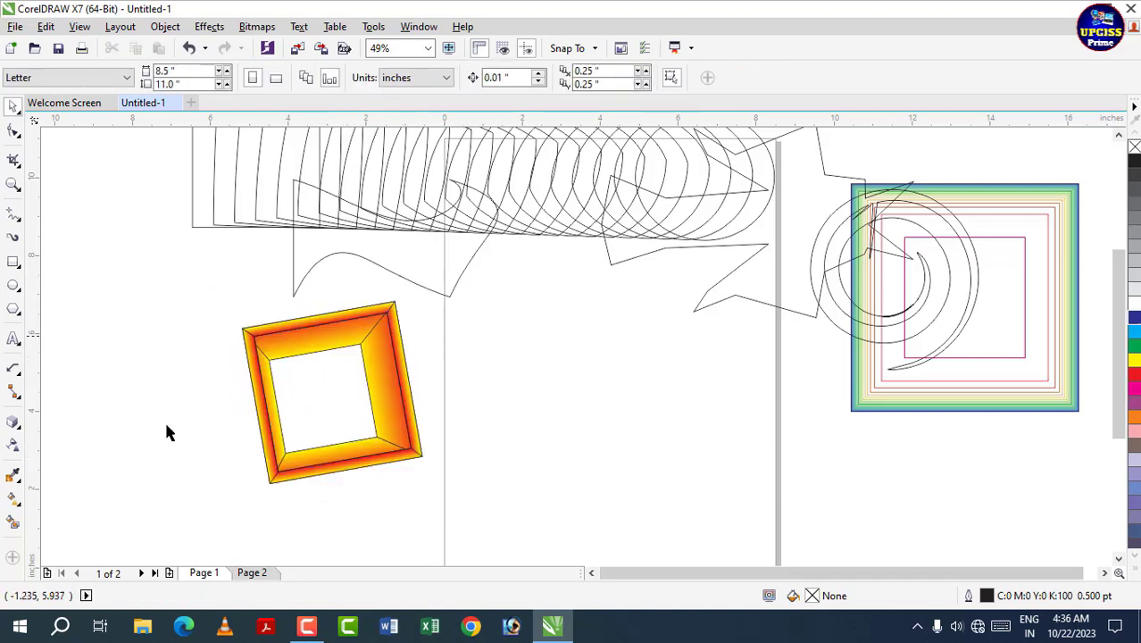
{"action": "left_click", "coordinate": [18, 429]}
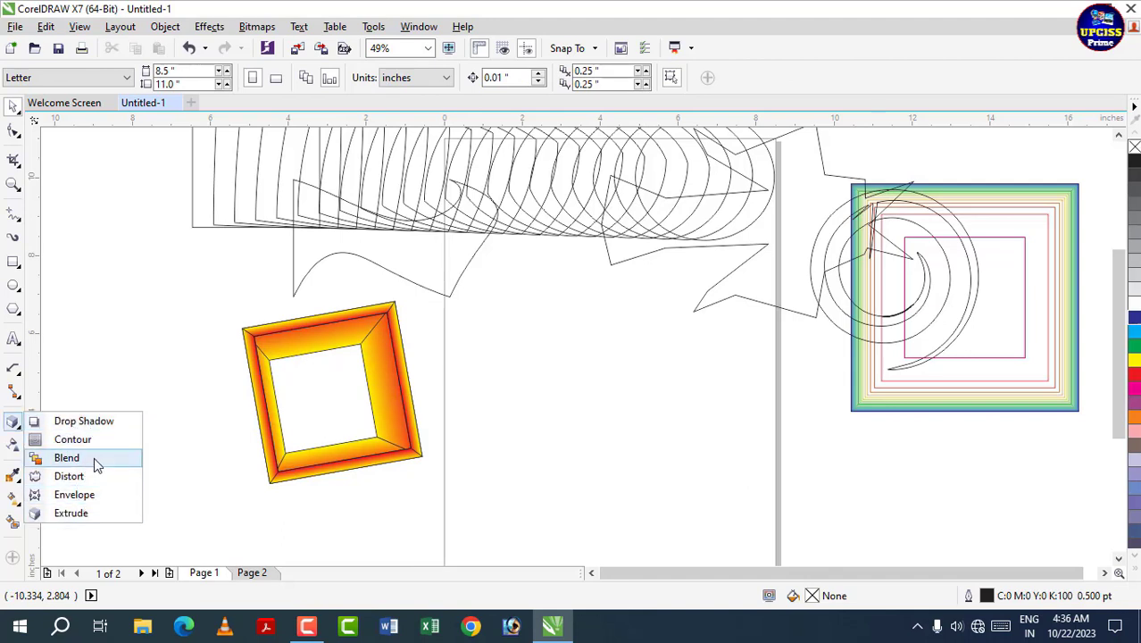
{"action": "left_click", "coordinate": [150, 323]}
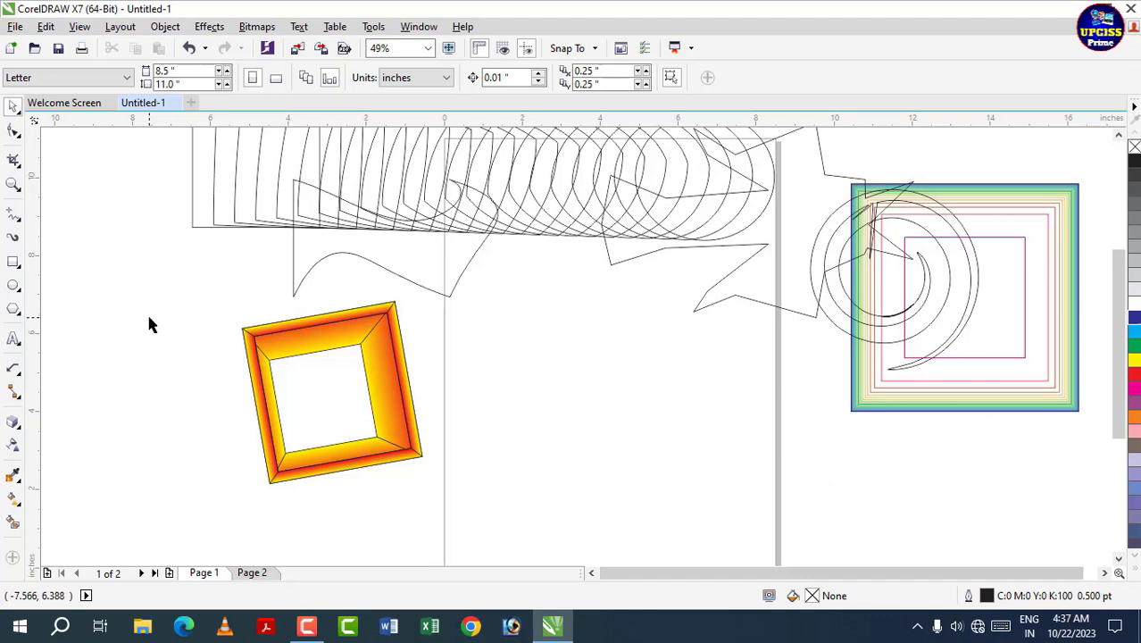
{"action": "left_click", "coordinate": [14, 447]}
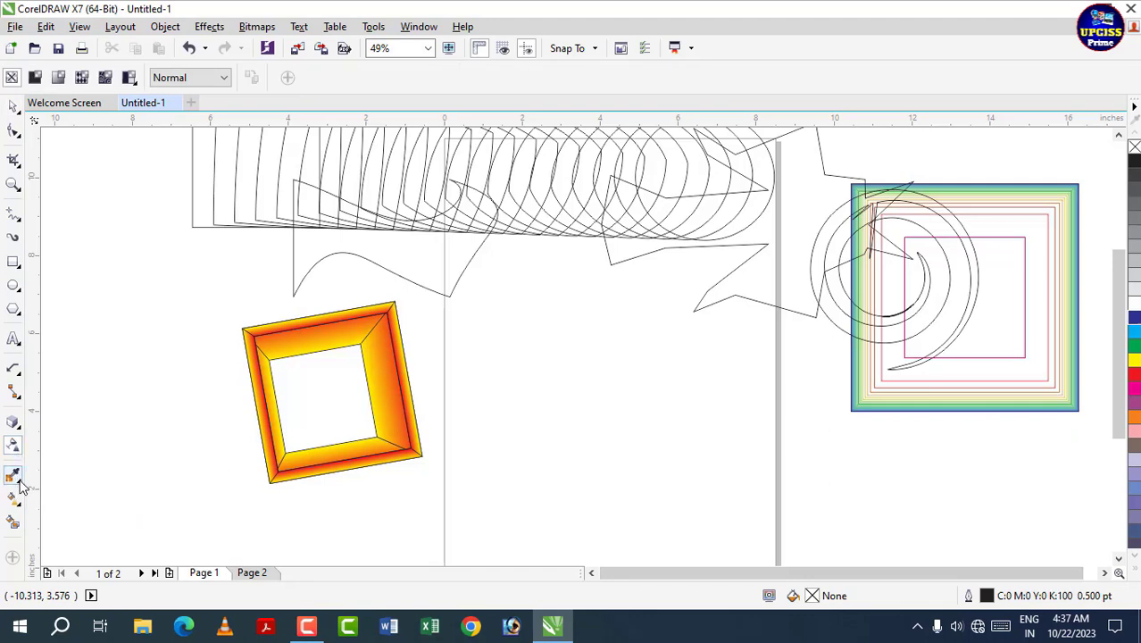
{"action": "left_click", "coordinate": [16, 478]}
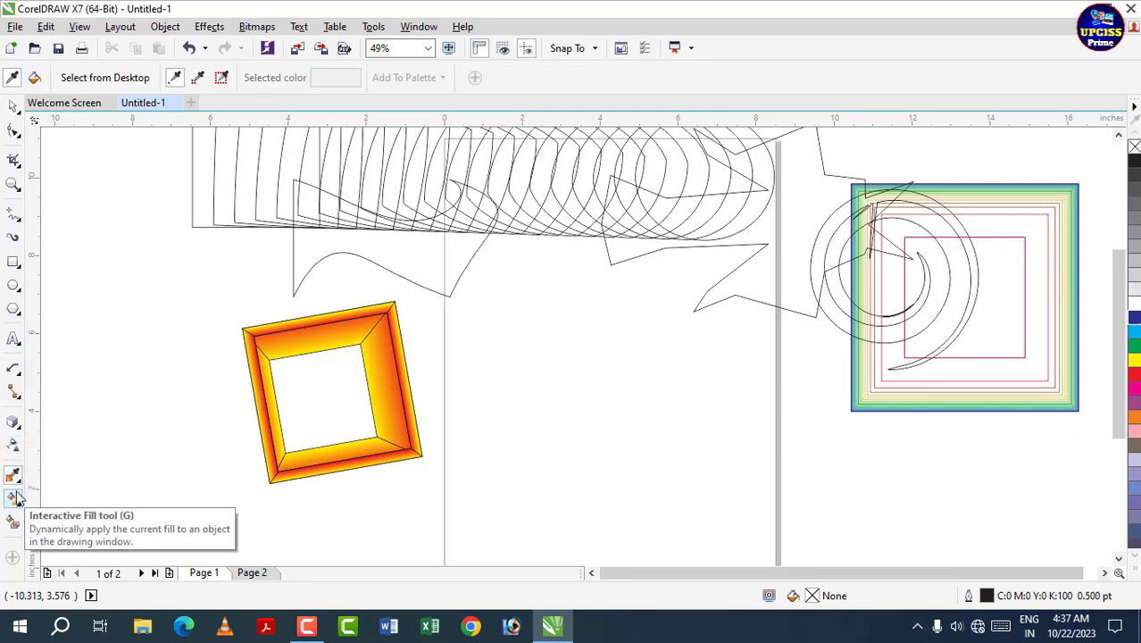